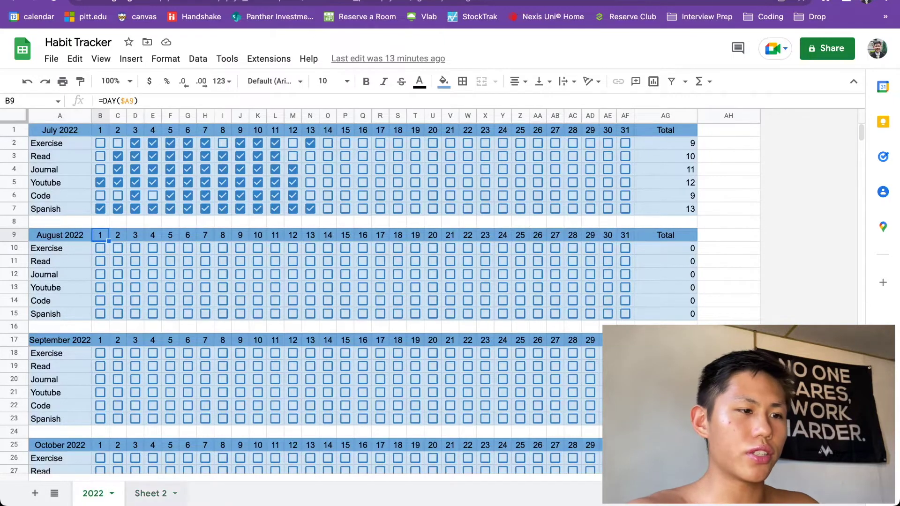
Insert seven columns one by one after column Z on Sheet 2, extending the sheet to column AG.
click(151, 493)
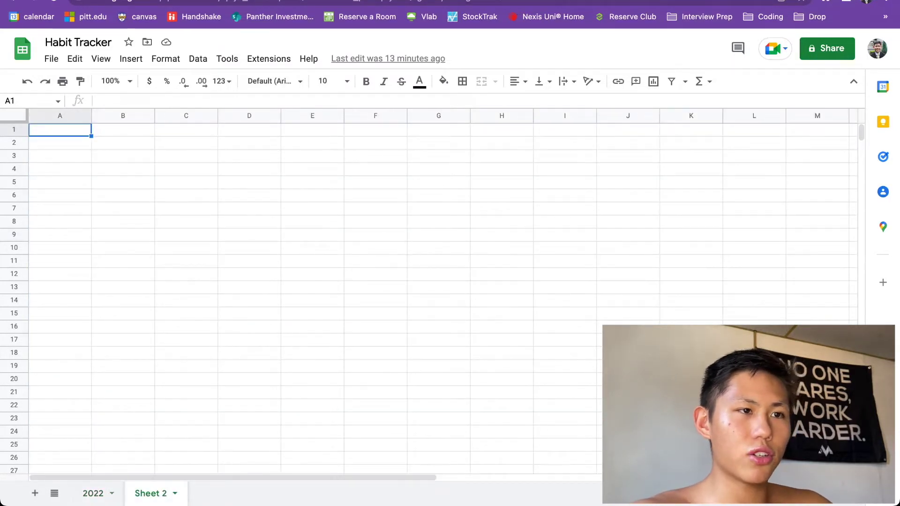
scroll(438, 290, right, 13)
click(817, 115)
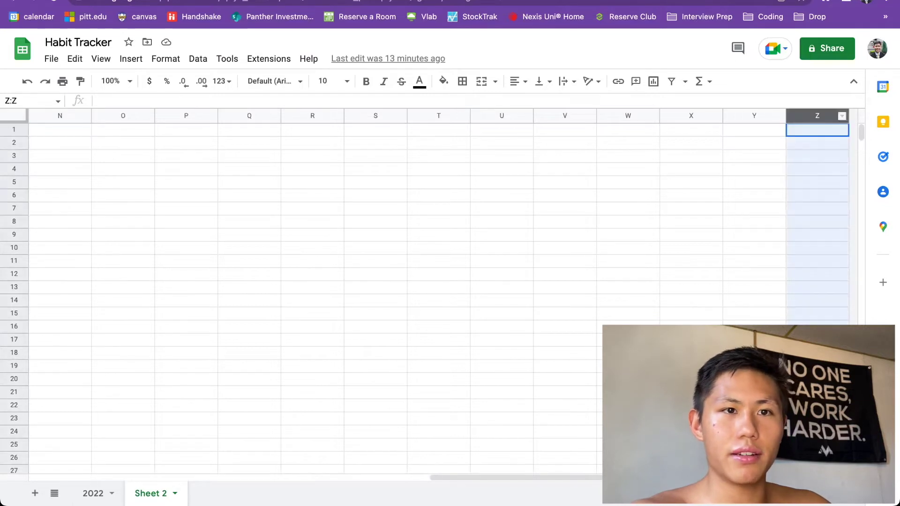
right_click(824, 115)
click(867, 240)
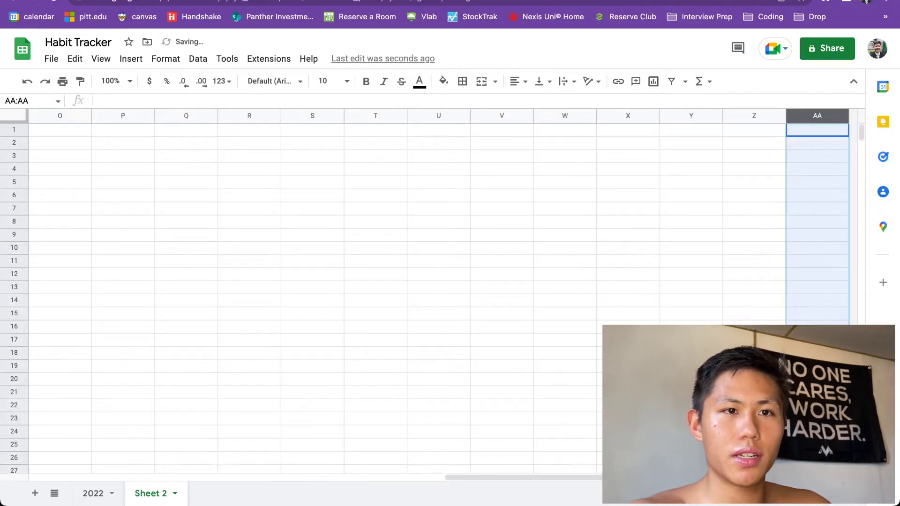
right_click(810, 115)
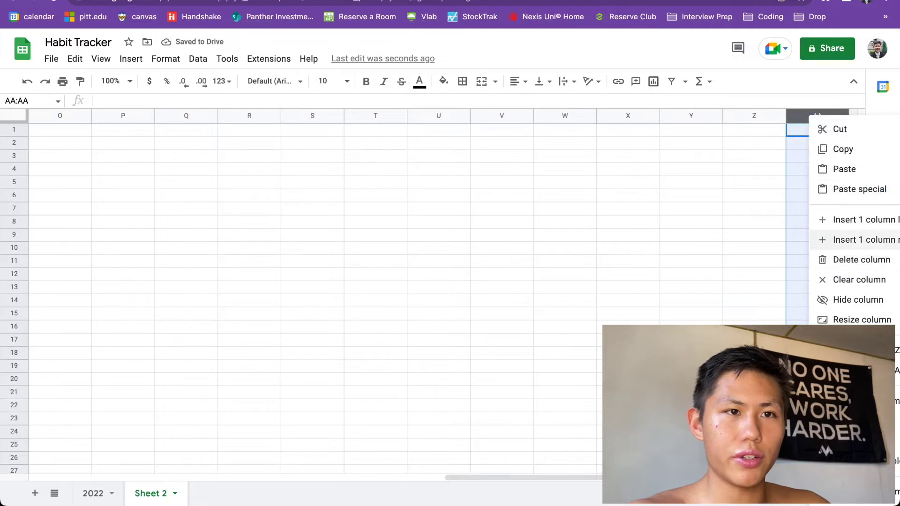
click(867, 239)
right_click(816, 116)
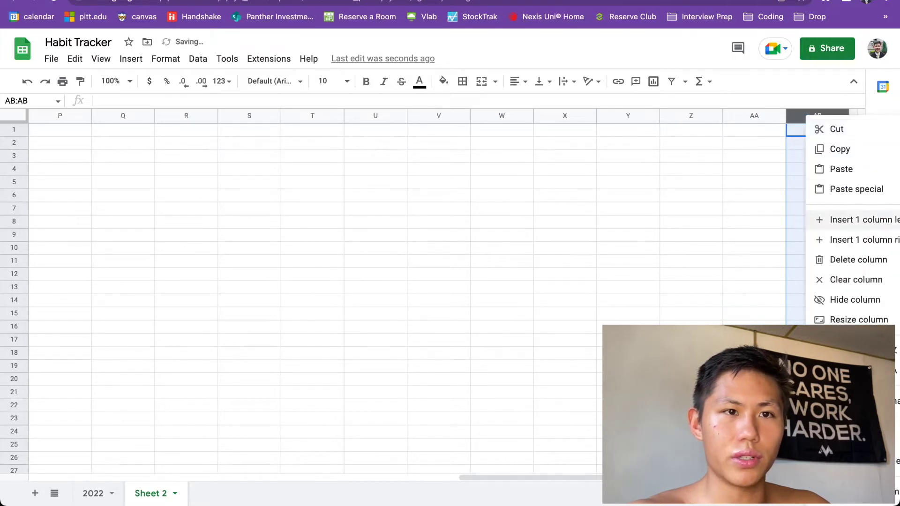
click(866, 239)
right_click(817, 116)
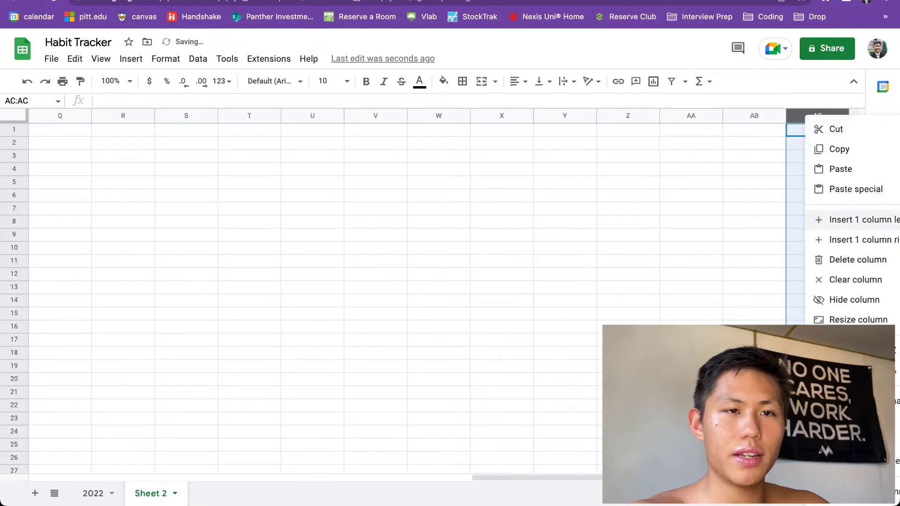
click(867, 239)
right_click(817, 115)
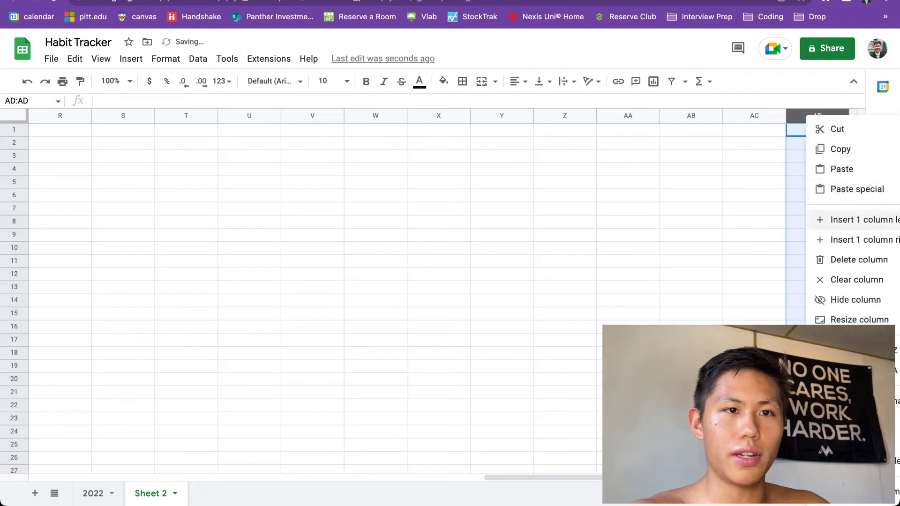
click(867, 238)
right_click(816, 115)
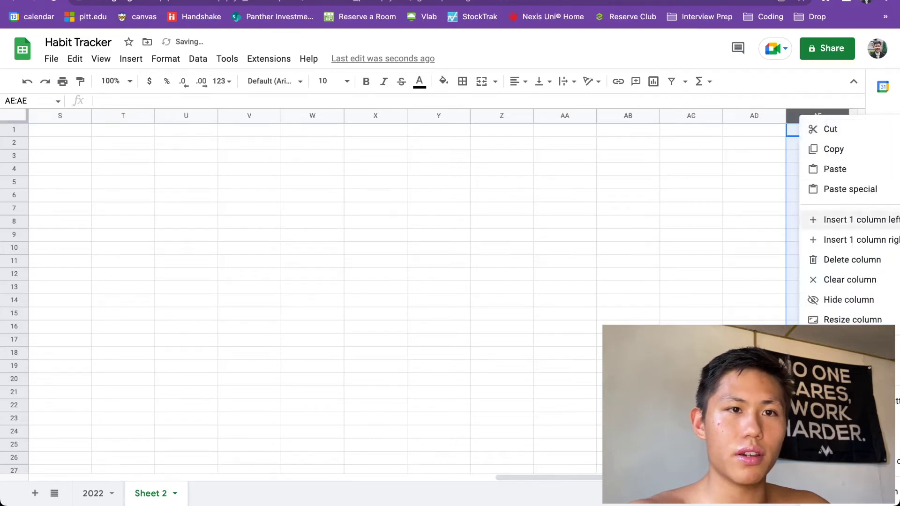
click(866, 239)
right_click(817, 115)
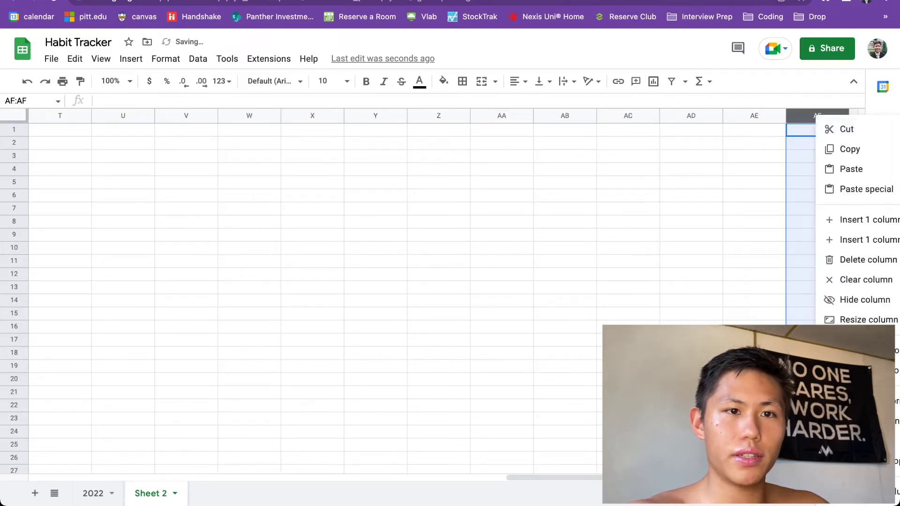
click(867, 238)
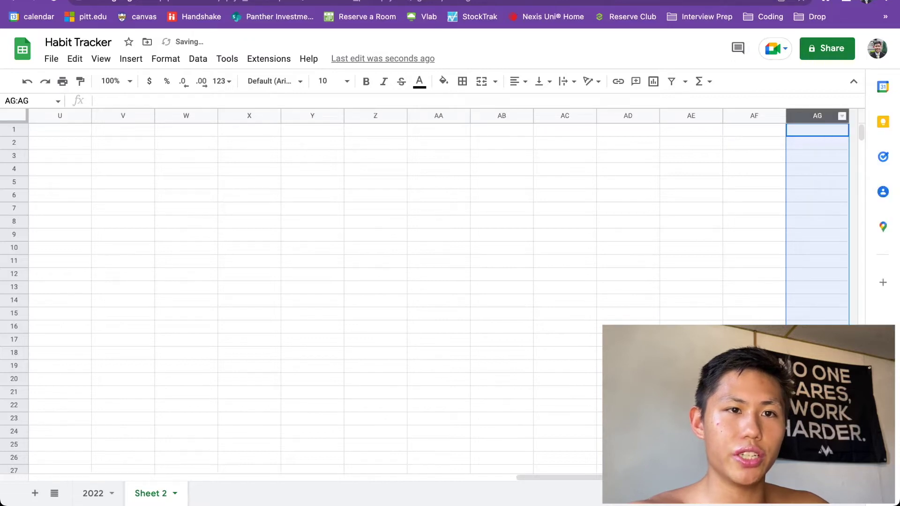
click(754, 130)
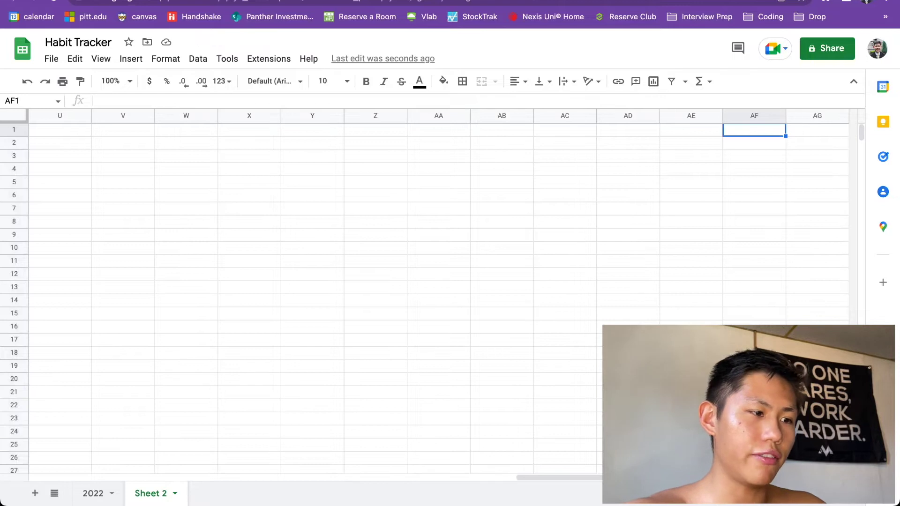
Check the layout of the 2022 sheet, and rename Sheet 2 as 2023.
click(93, 494)
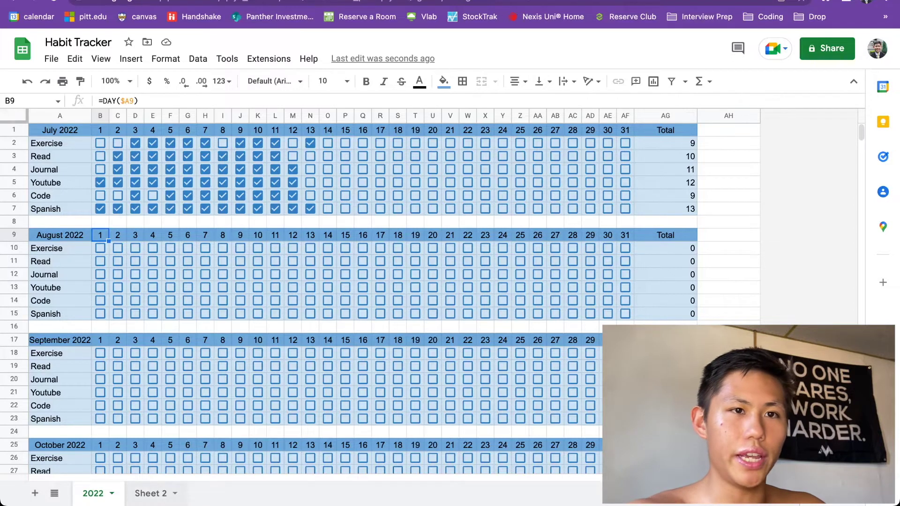
click(166, 496)
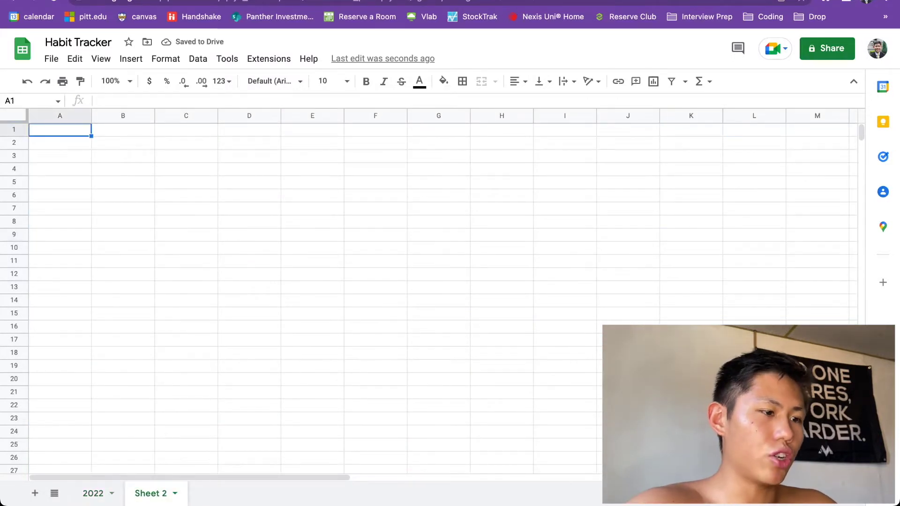
double_click(151, 493)
text(2023)
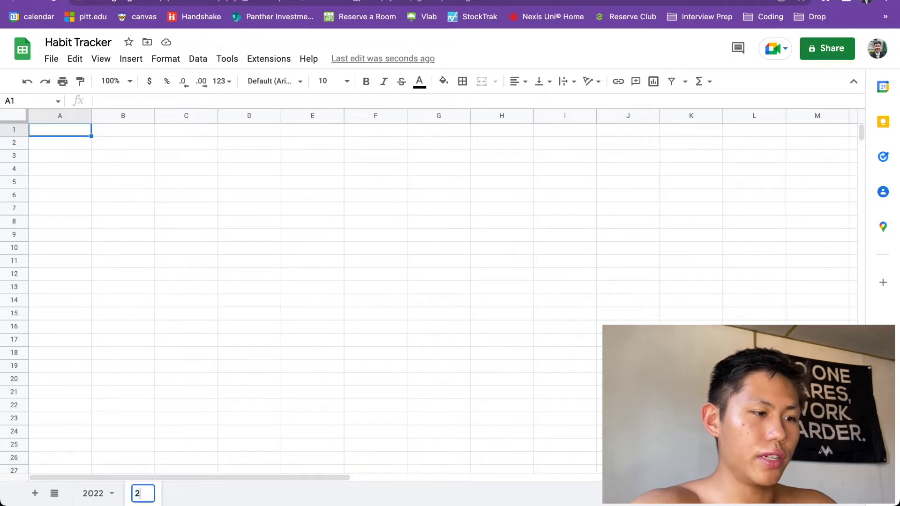
key(Return)
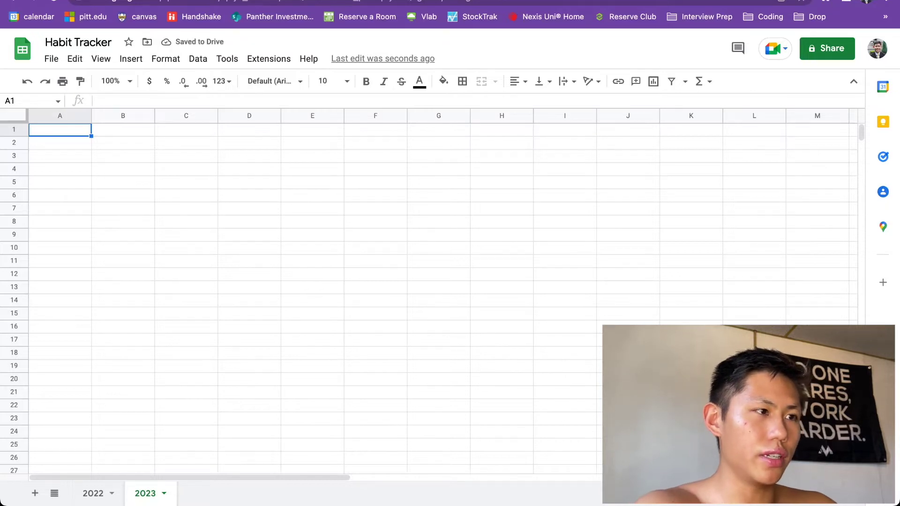
Enter January 2023 in cell A1 of the 2023 sheet and check the date value stored in it.
text(January)
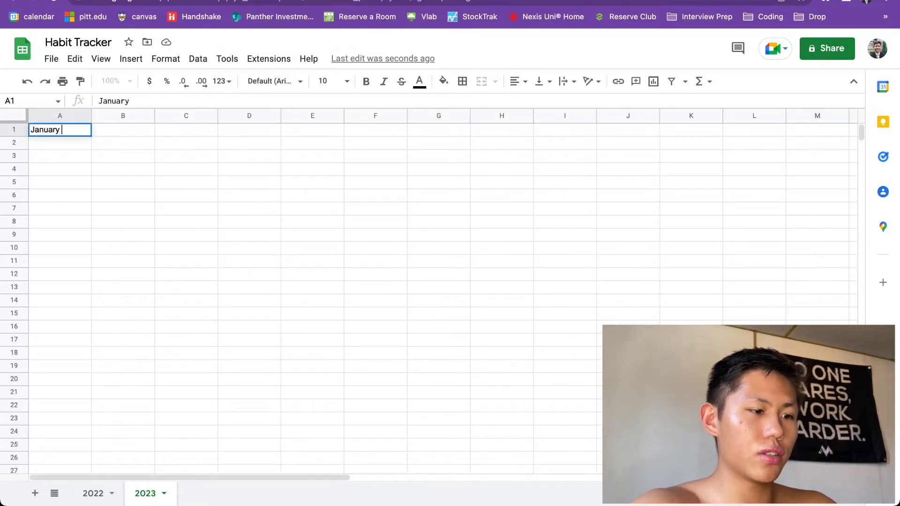
text( 2023)
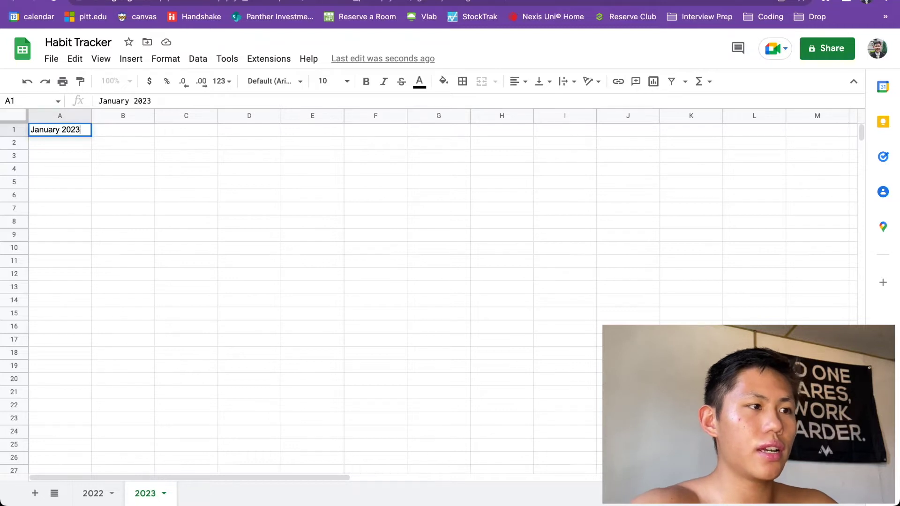
key(Return)
click(60, 130)
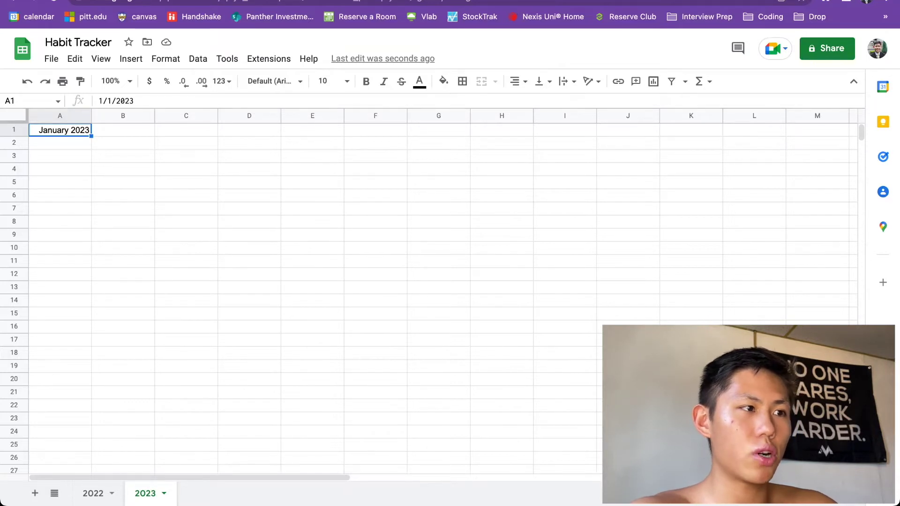
drag(135, 101, 98, 101)
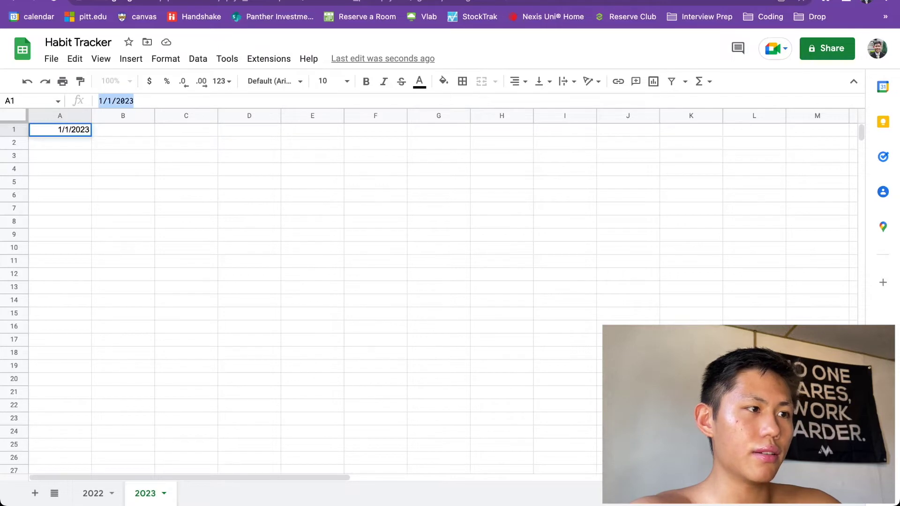
key(Escape)
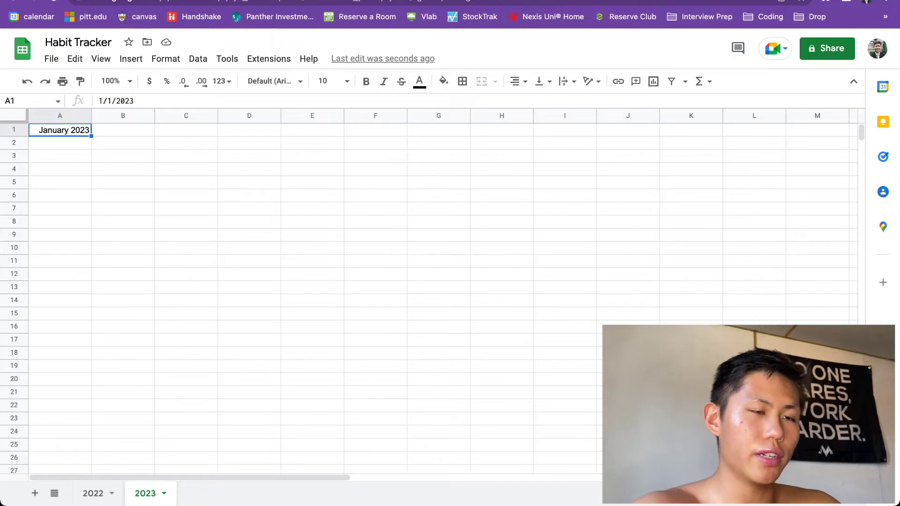
Try the short date 1/23 in cell A1 as the month heading.
text(1/)
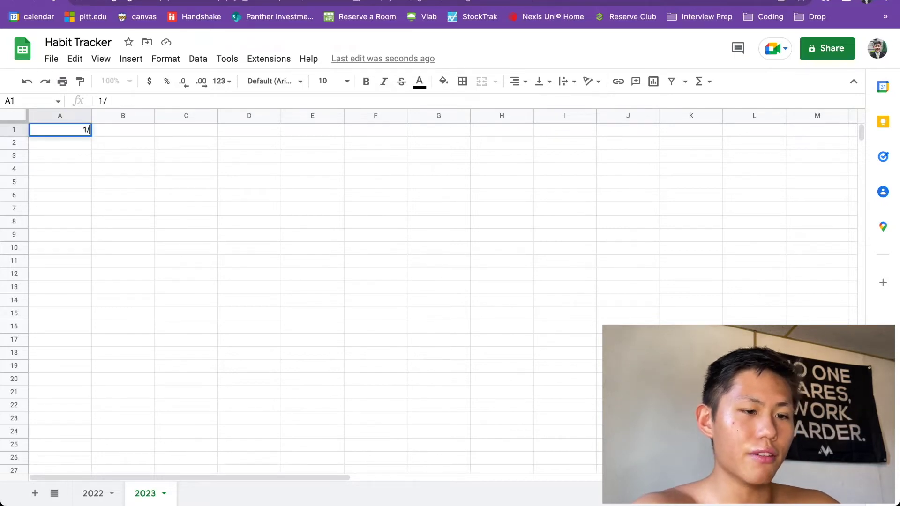
text(2023)
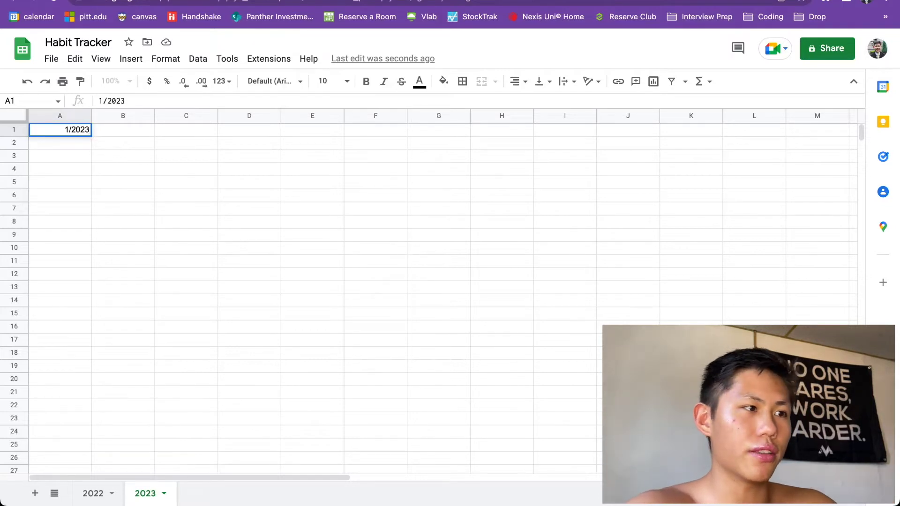
key(BackSpace)
key(BackSpace)
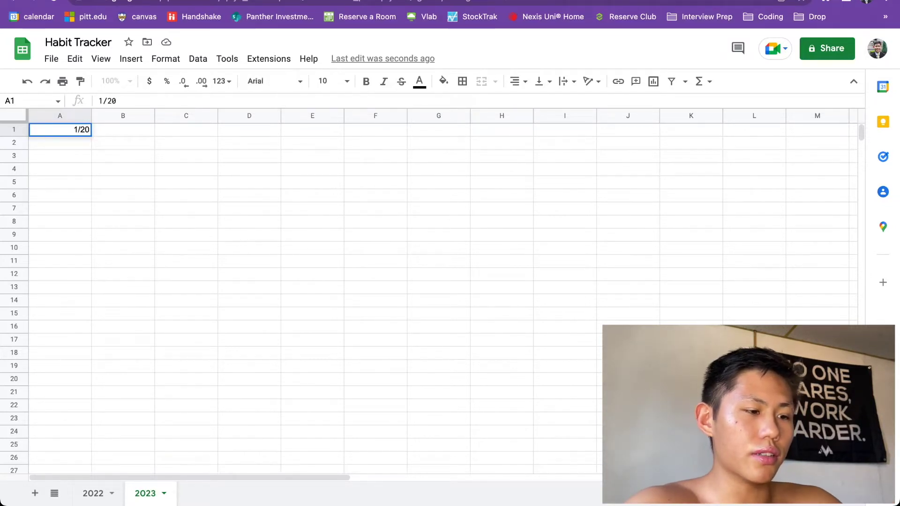
key(BackSpace)
text(2)
key(Return)
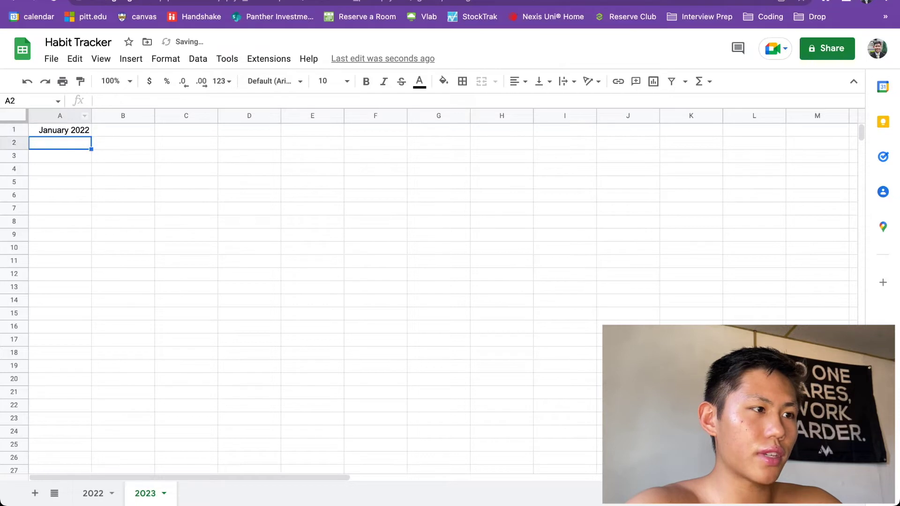
Set cell A1 to the month and full year 1/2023 and check its stored date value.
click(60, 130)
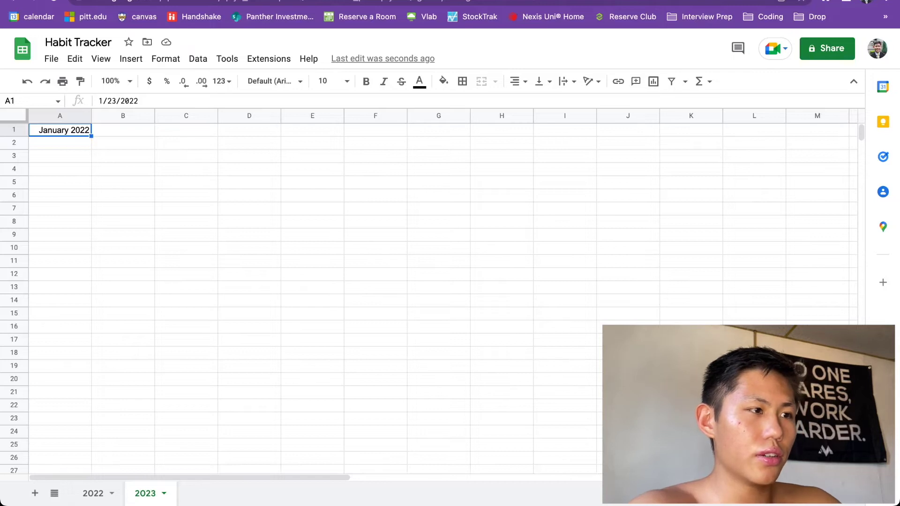
text(1/2023)
key(Return)
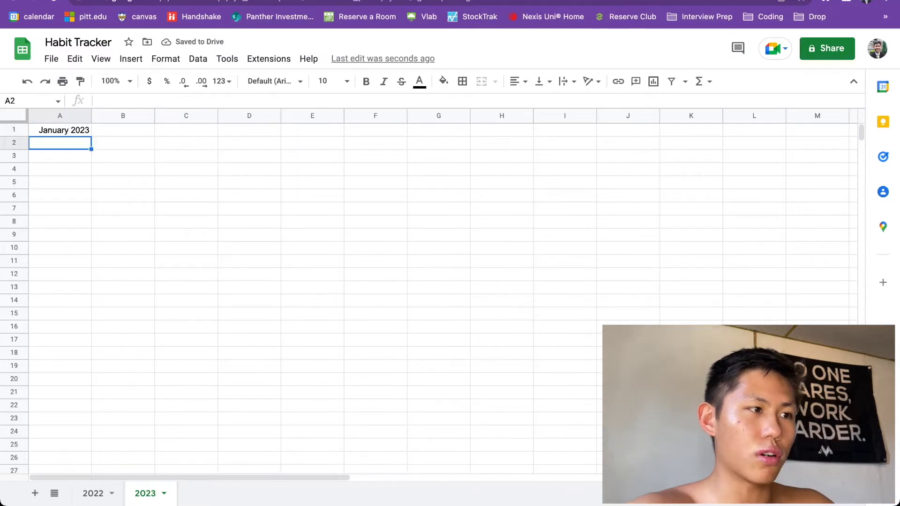
click(60, 130)
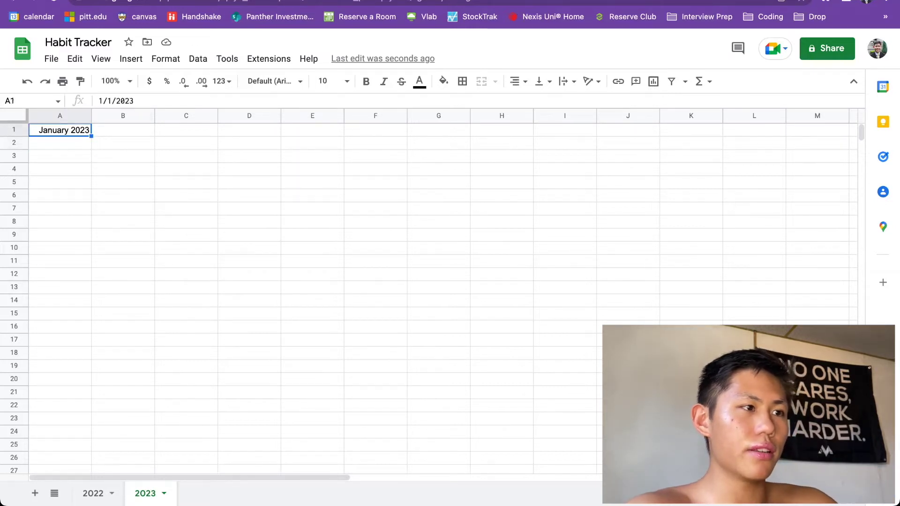
triple_click(117, 101)
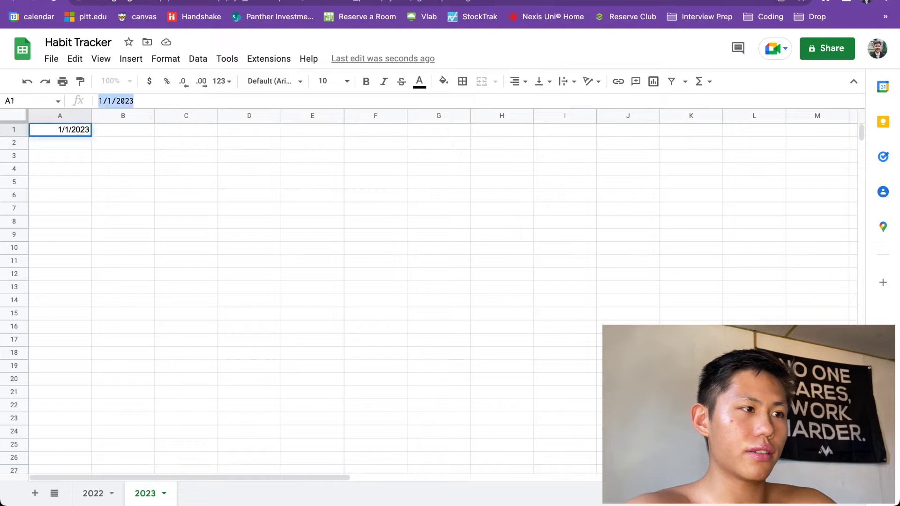
click(87, 130)
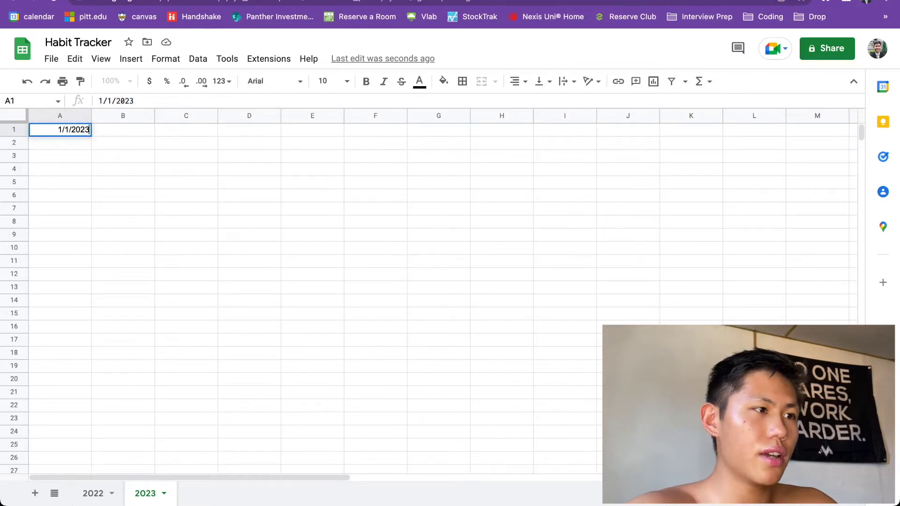
key(Tab)
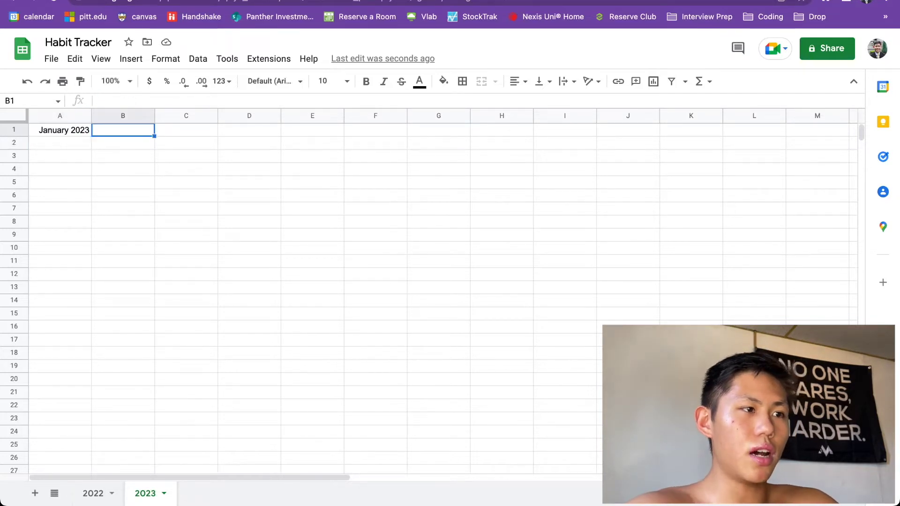
key(shift+Right)
key(shift+Right)
key(shift+Right)
key(shift+Right)
key(shift+Right)
drag(438, 130, 123, 130)
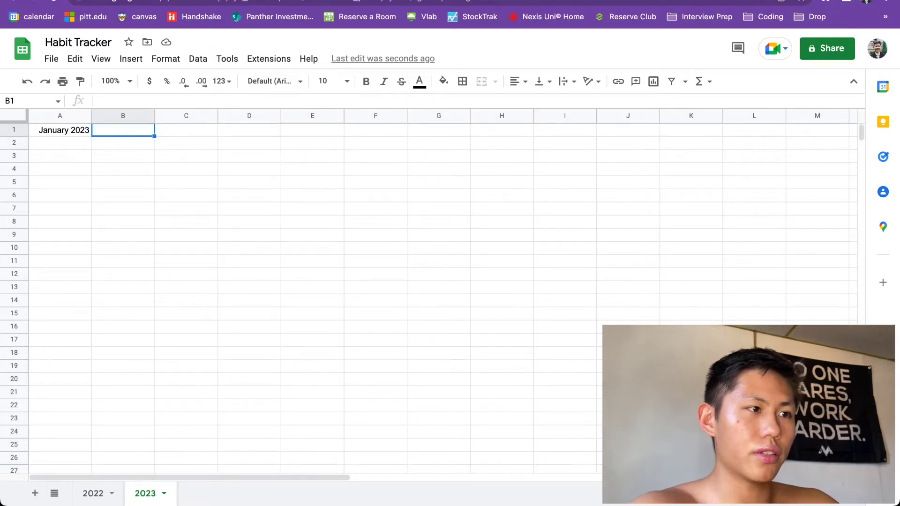
key(Right)
key(Right)
key(Right)
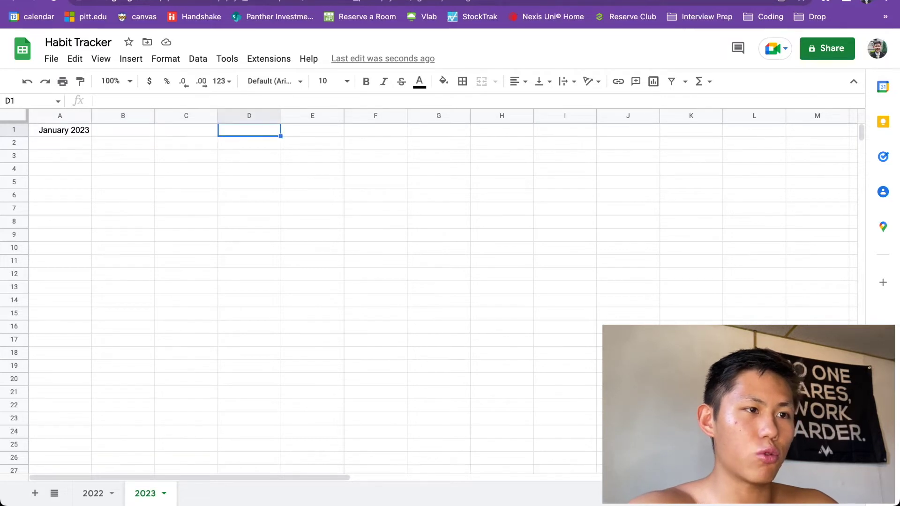
key(Right)
key(Right)
key(Right)
key(Left)
key(Home)
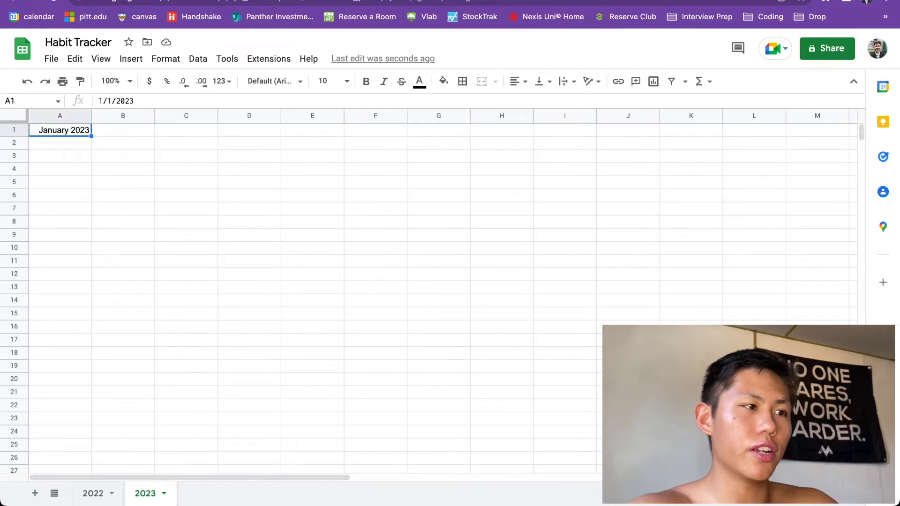
Enter the day numbers 1, 2 and 3 in cells B1, C1 and D1 beside the month heading.
key(Right)
text(1)
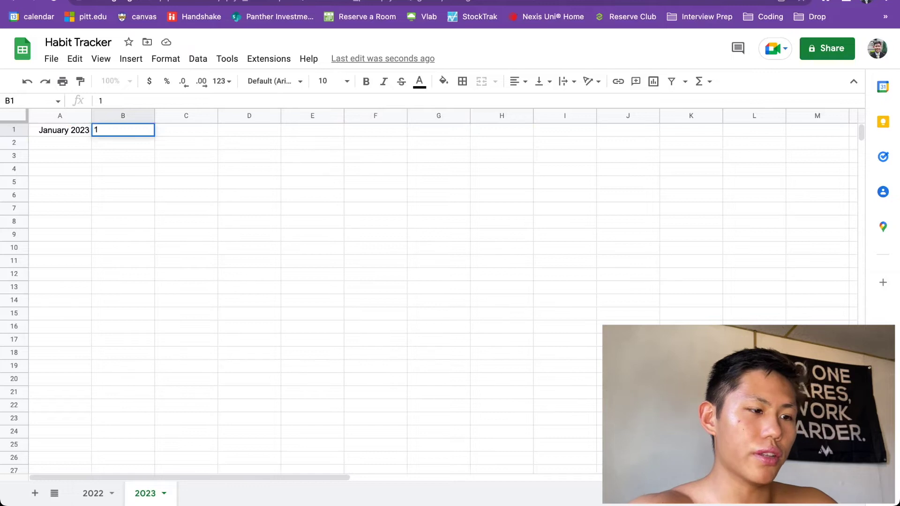
key(Right)
text(2)
key(Right)
text(3)
key(Right)
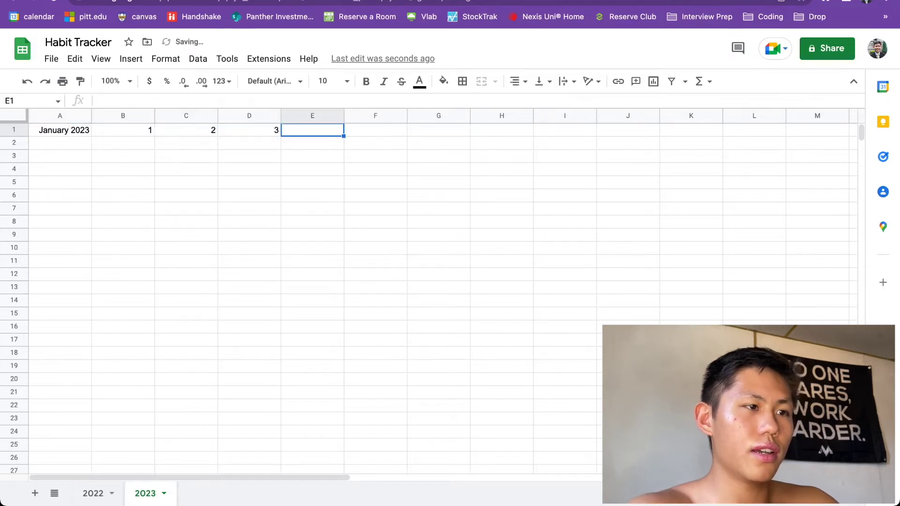
Clear the day numbers from cells D1, C1 and B1, keeping the month heading in A1.
key(Left)
key(Delete)
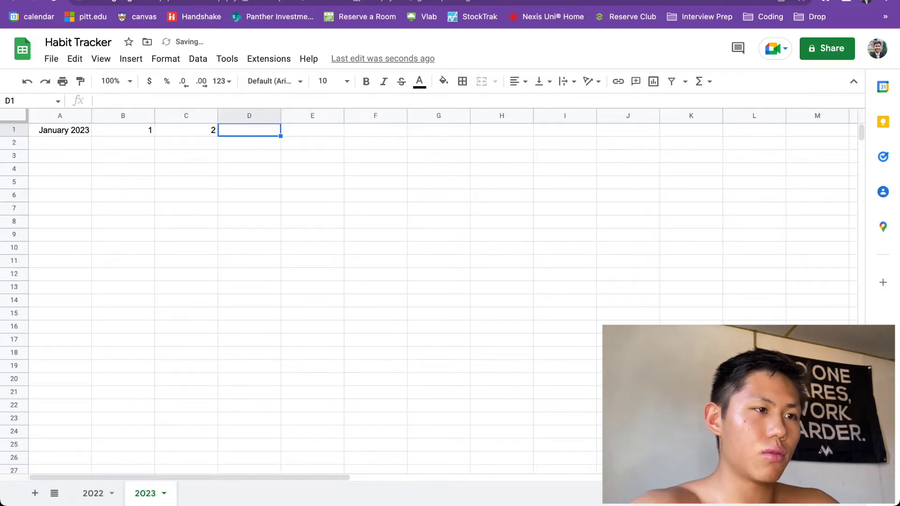
key(Left)
key(Delete)
key(Left)
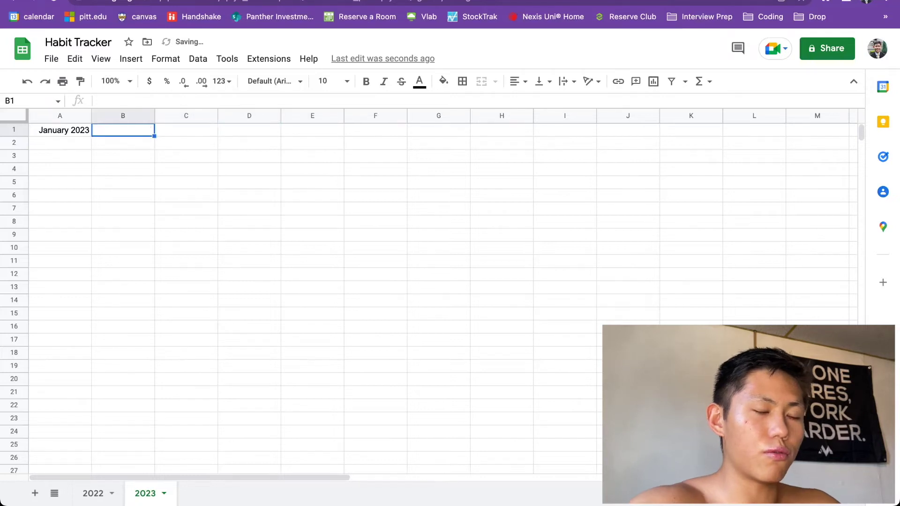
key(Down)
key(Left)
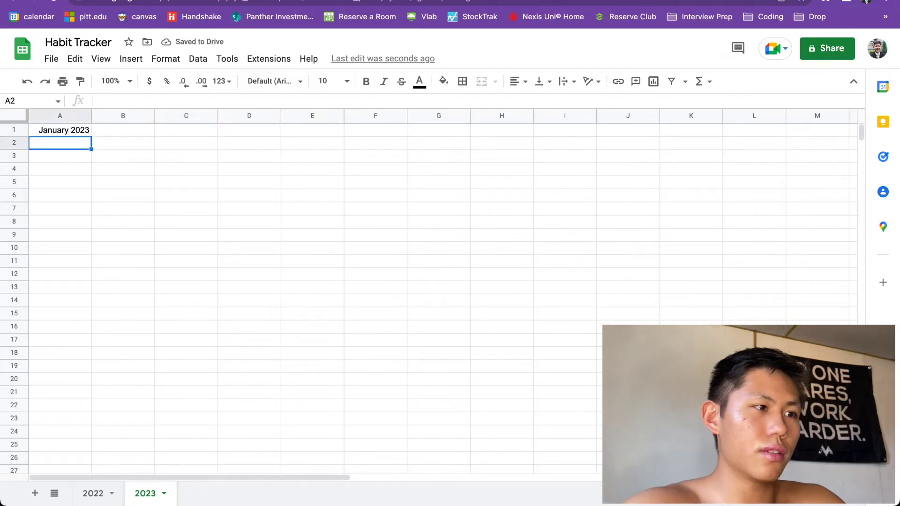
key(Right)
key(Right)
key(Up)
key(Left)
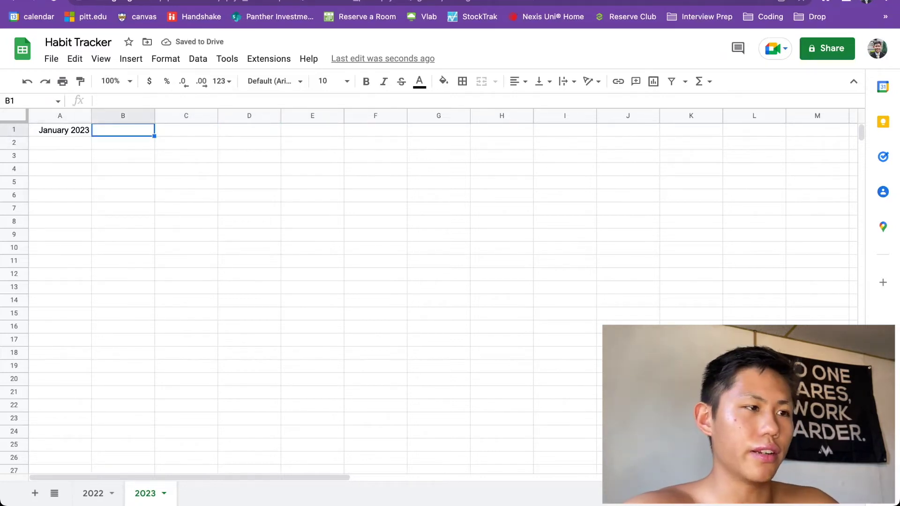
key(Right)
key(Right)
key(Right)
key(Right)
key(Left)
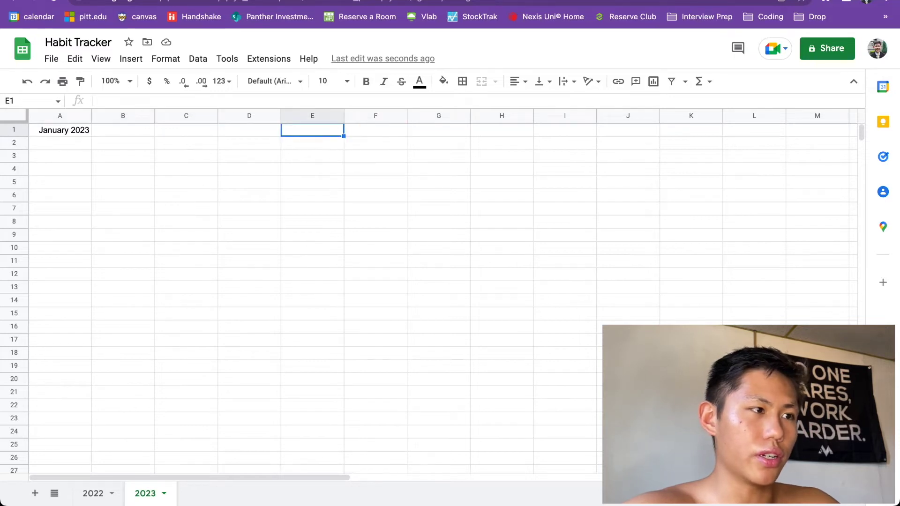
Enter the habits Exercise, Read and Journal in cells A2, A3 and A4 below the month heading.
key(Left)
key(Left)
key(Left)
key(Left)
key(Down)
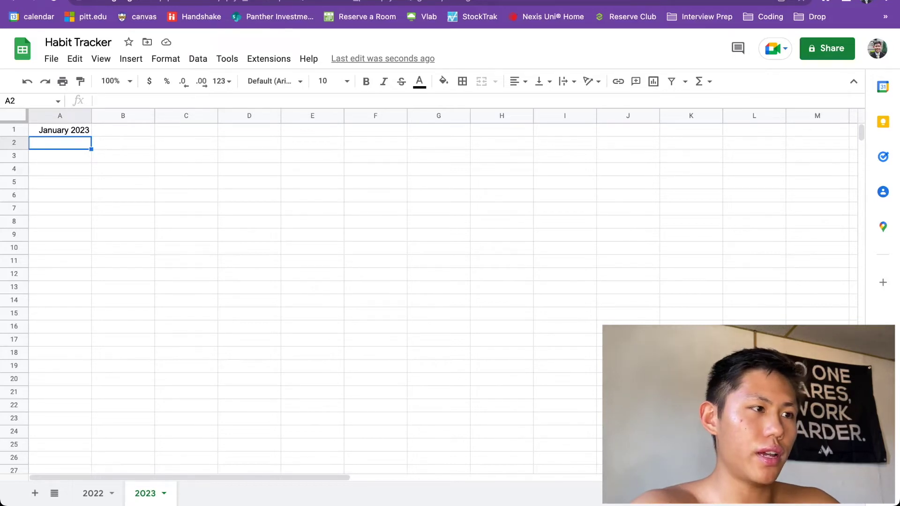
text(Exercise)
key(Return)
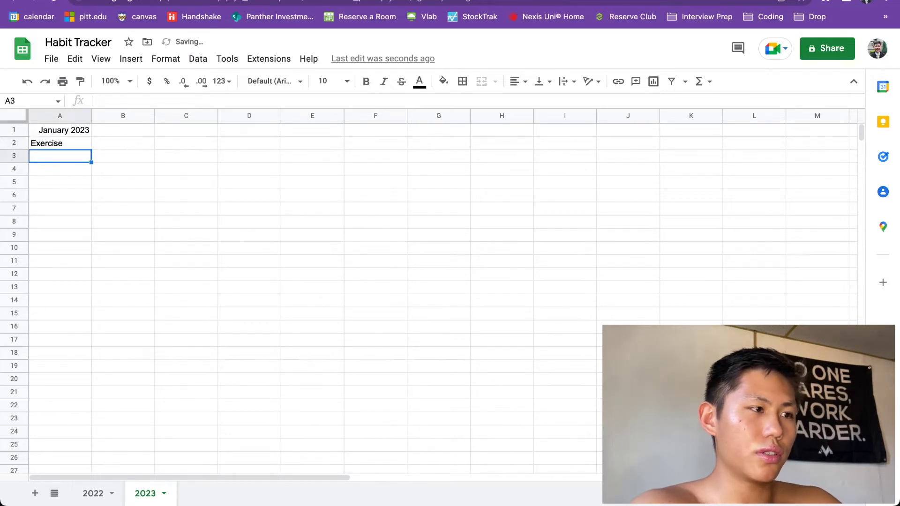
text(Read)
key(Return)
text(Journal)
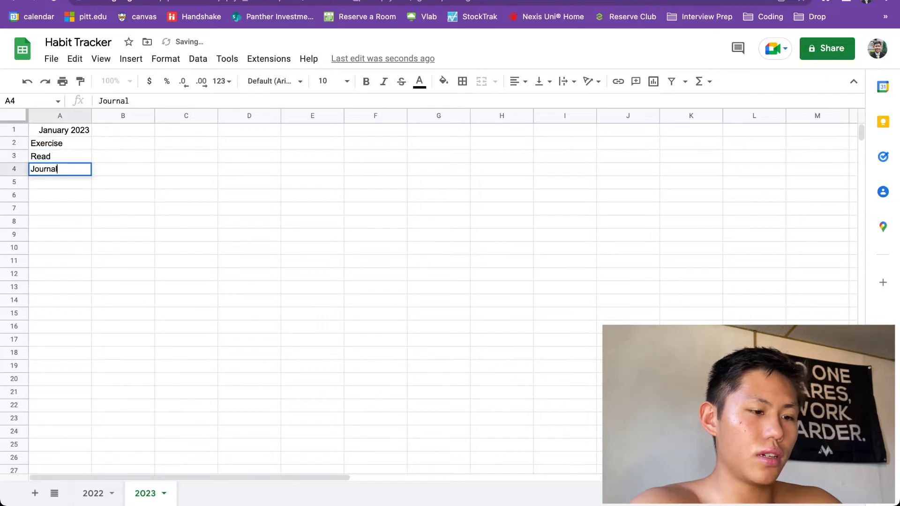
key(Return)
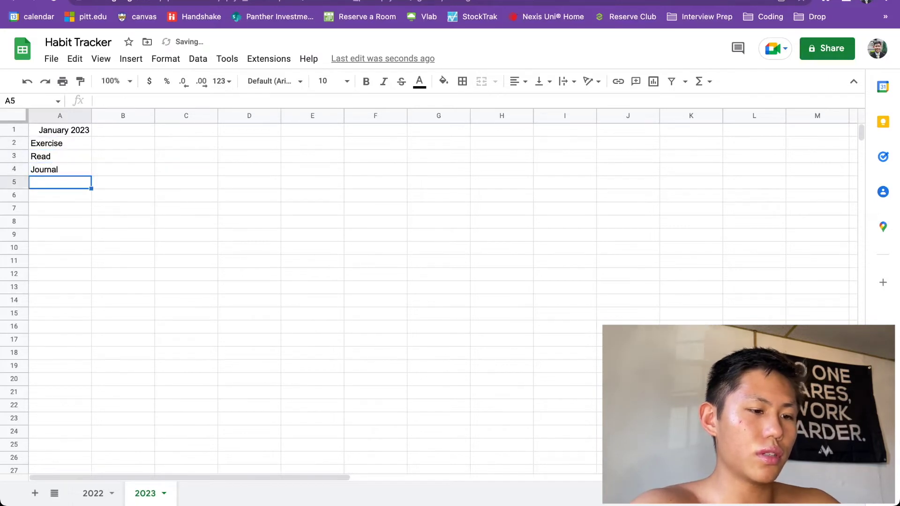
Add the habits Youtube, Code and Spanish to the list in cells A5, A6 and A7.
text(Youtube)
key(Return)
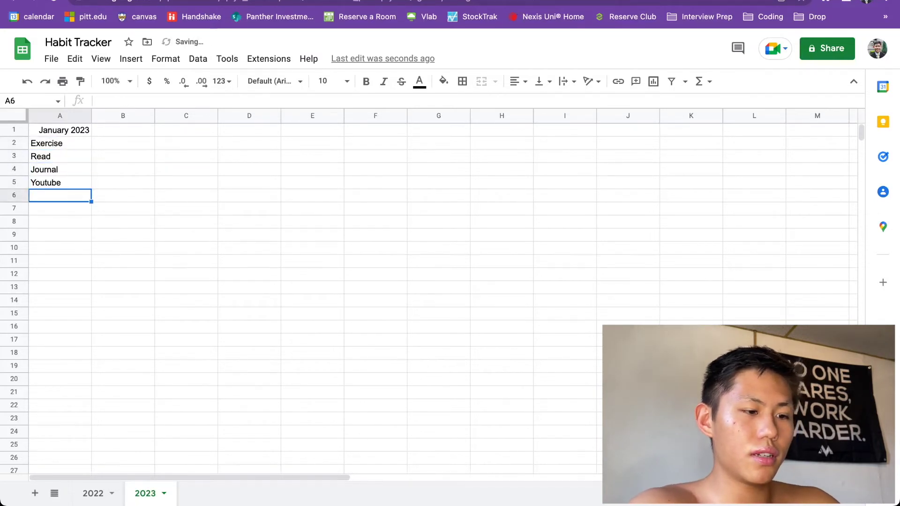
text(Code)
key(Return)
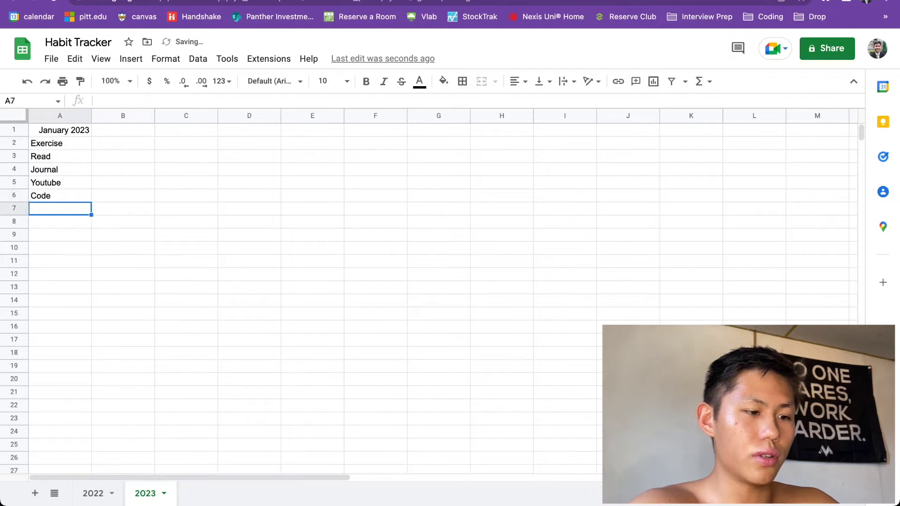
text(Spanish)
key(Return)
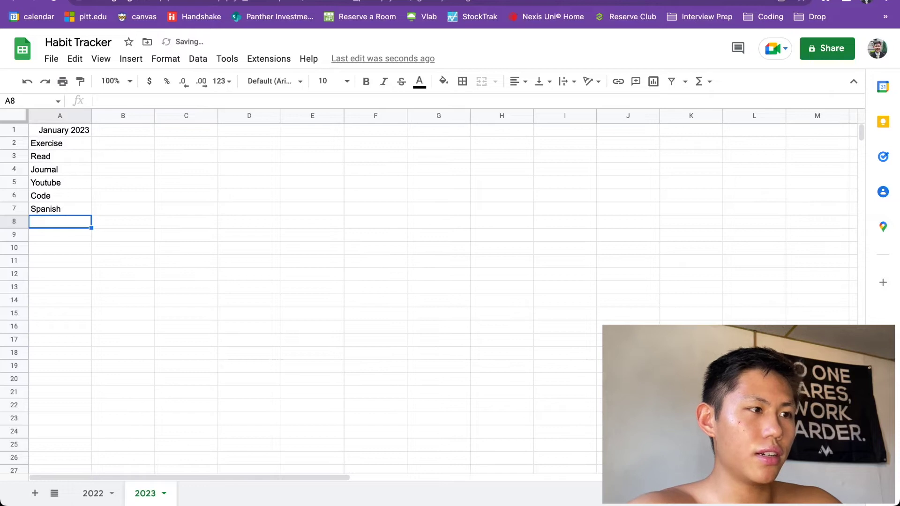
click(60, 143)
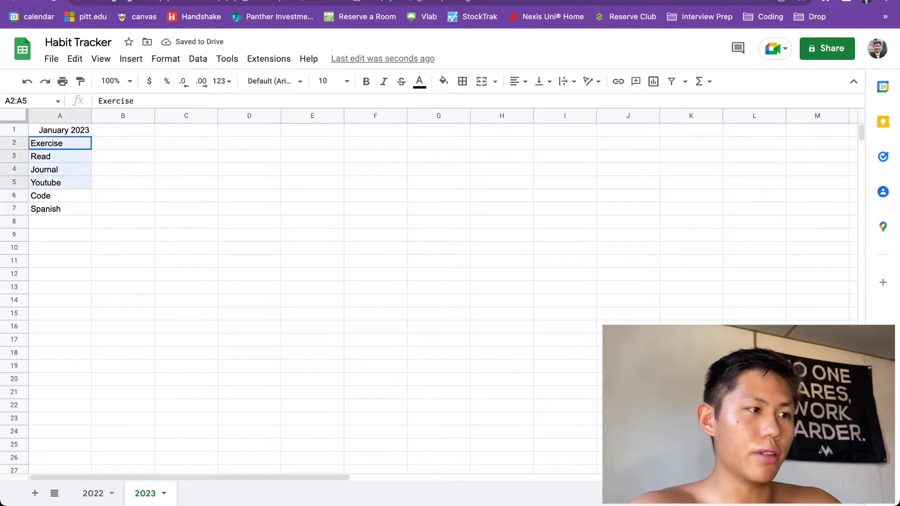
drag(60, 183, 60, 209)
click(60, 209)
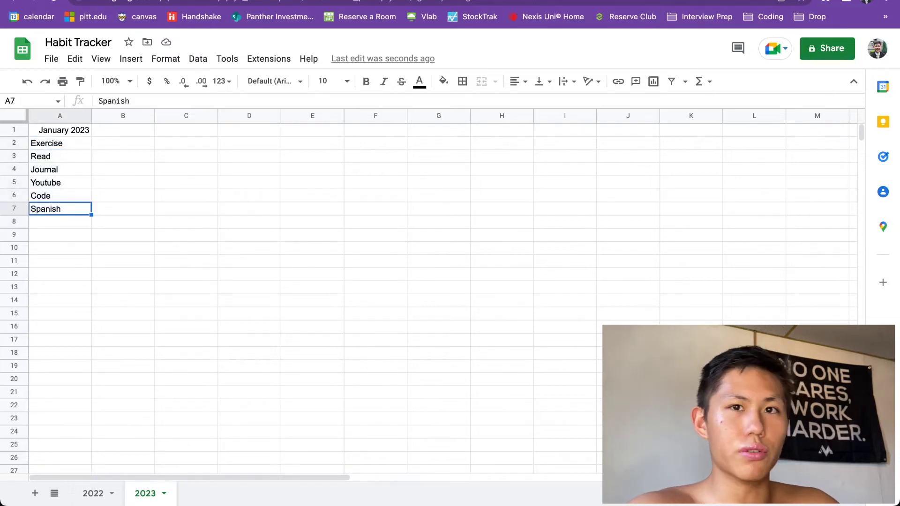
drag(60, 143, 60, 209)
click(60, 223)
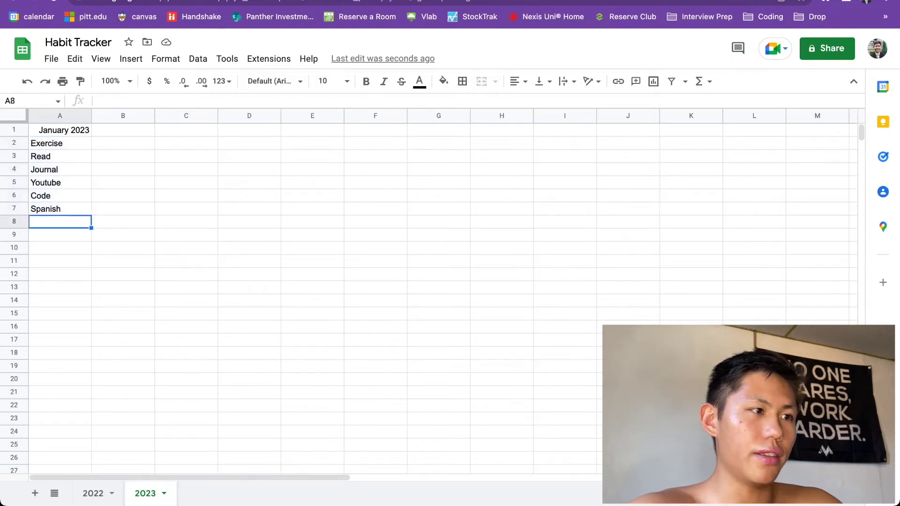
click(122, 130)
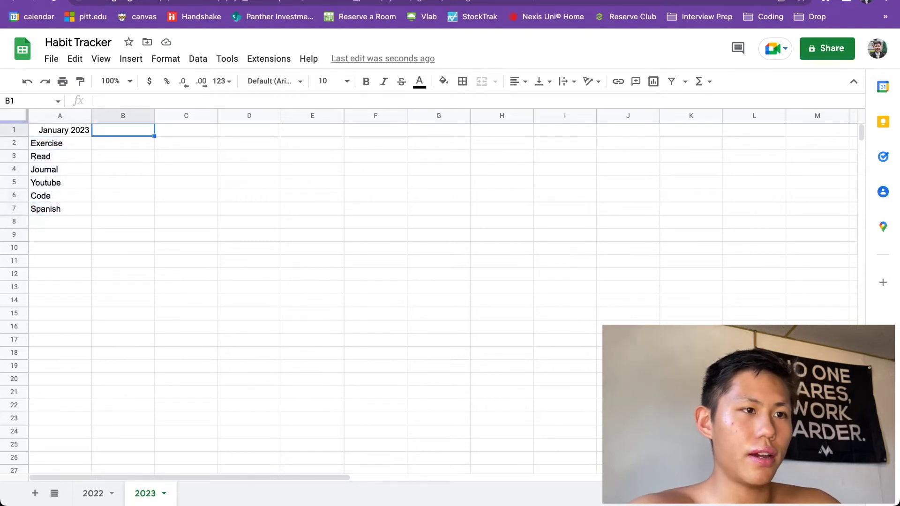
scroll(443, 298, right, 15)
scroll(443, 298, left, 15)
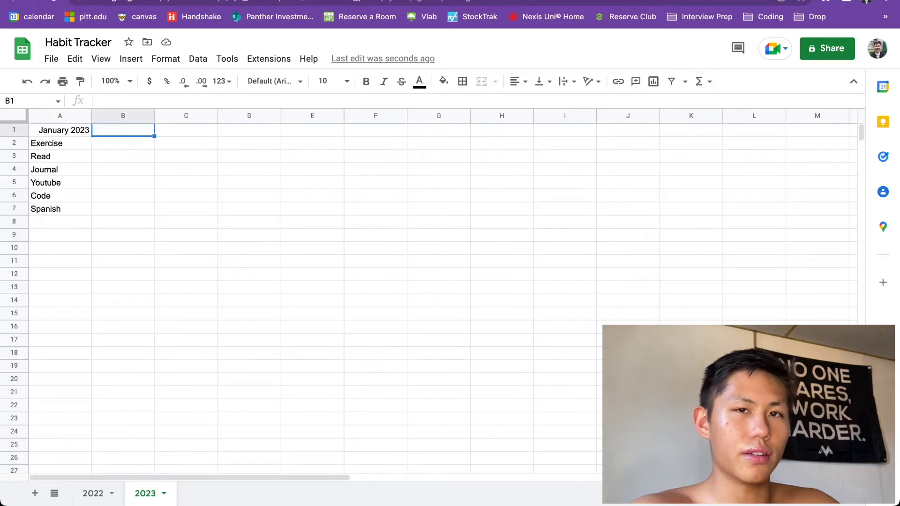
scroll(442, 298, right, 2)
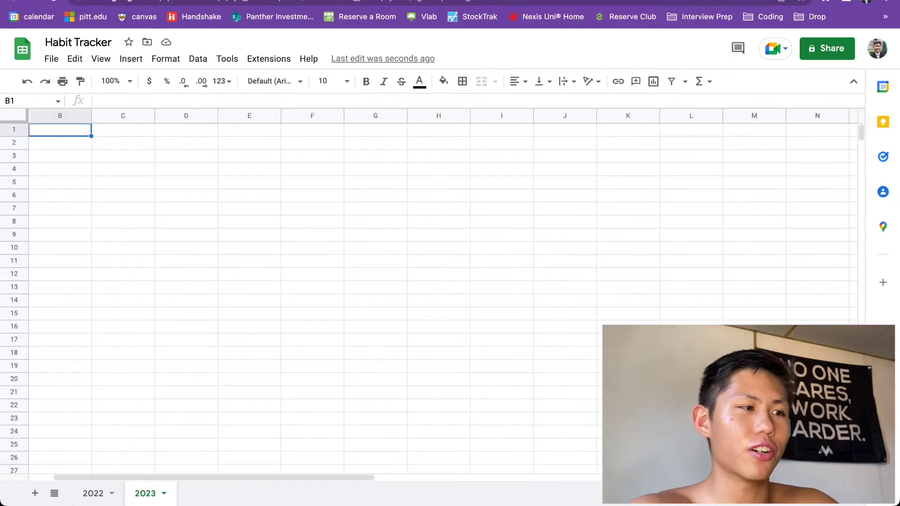
scroll(442, 298, left, 2)
Extend the empty range B2:B7 beside the habits across to column AF and insert checkboxes throughout B2:AF7.
click(122, 143)
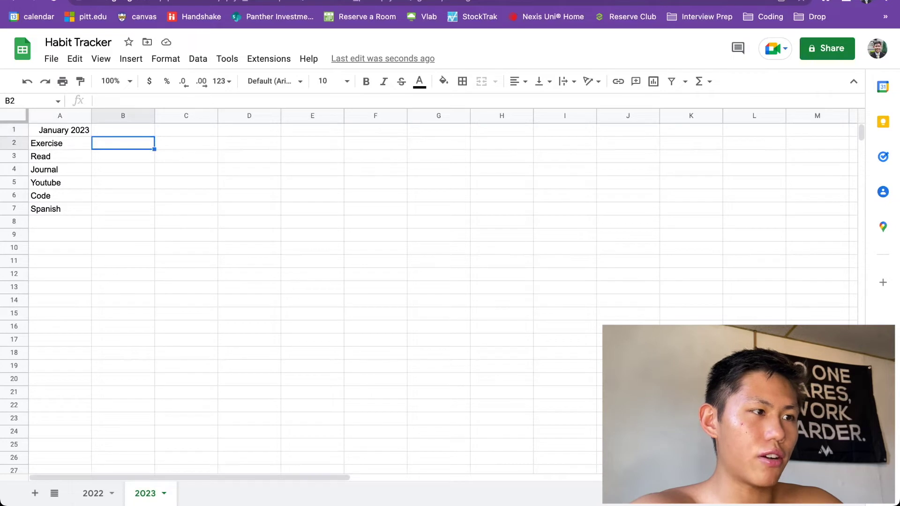
click(60, 143)
drag(155, 215, 857, 211)
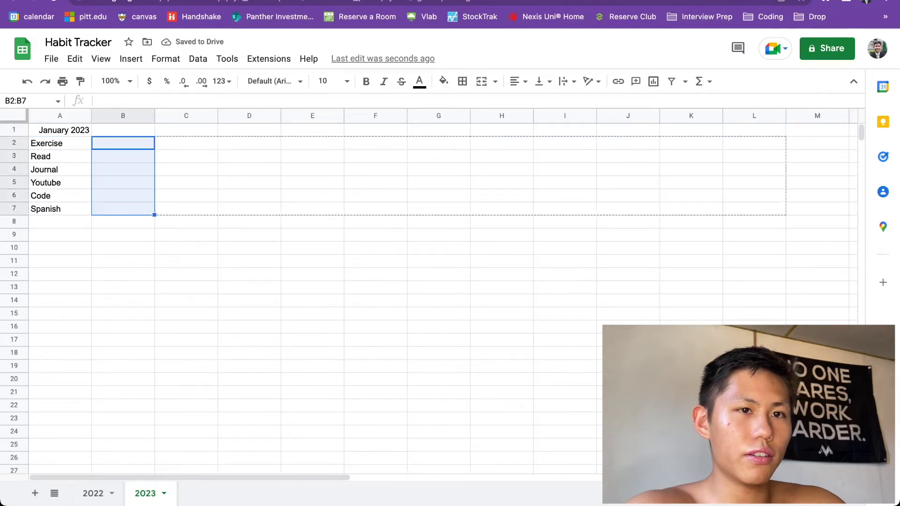
scroll(422, 281, right, 8)
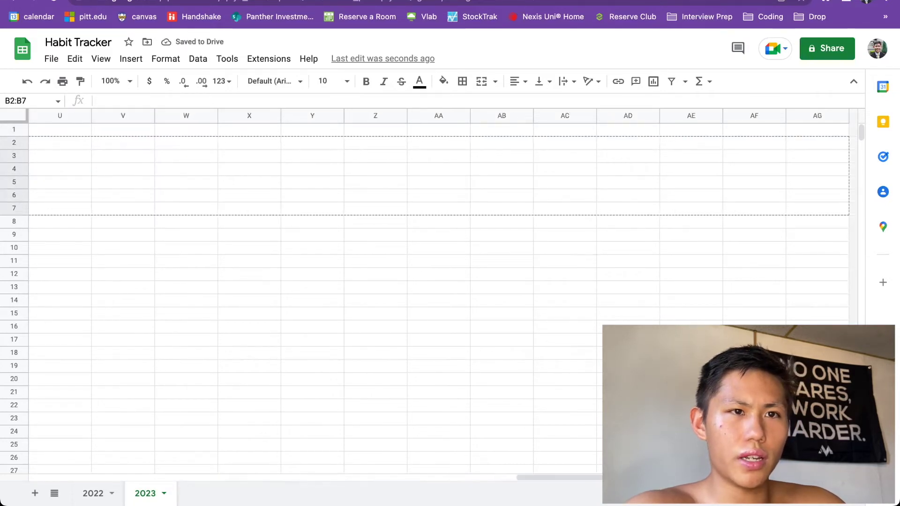
drag(769, 210, 768, 211)
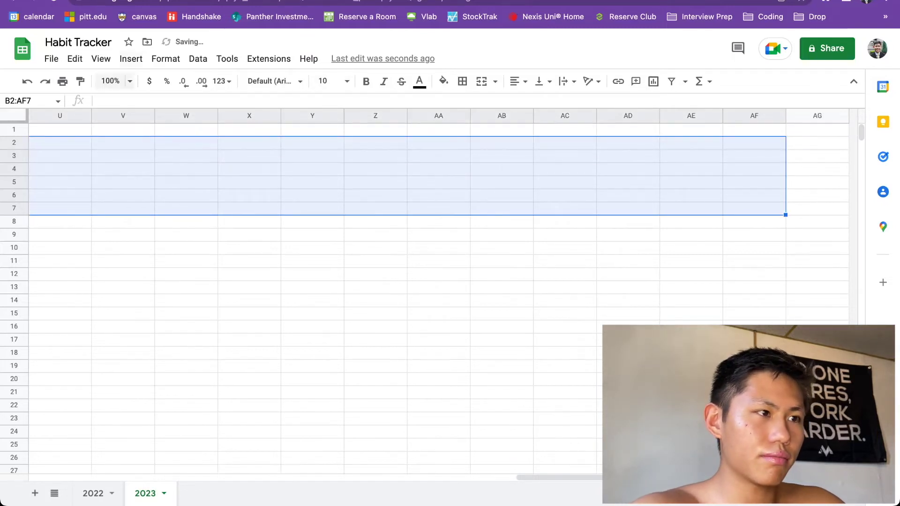
click(131, 59)
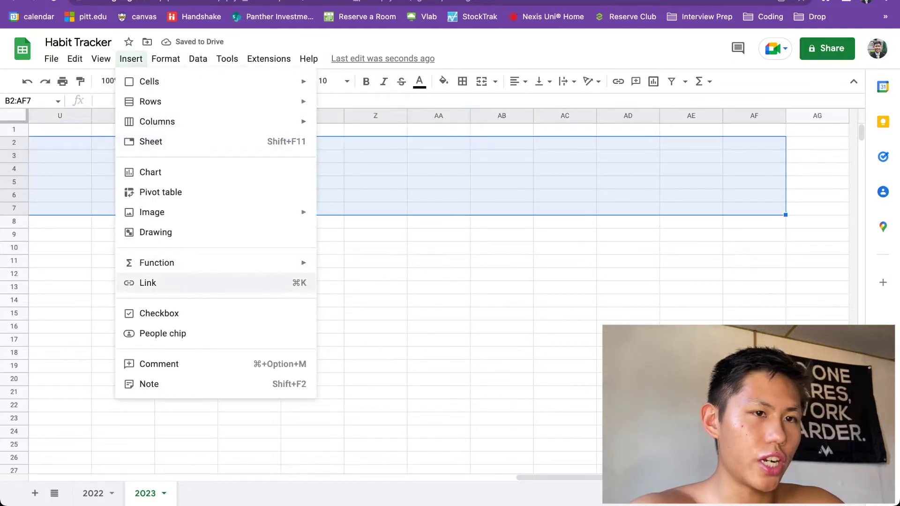
click(159, 313)
scroll(443, 296, left, 20)
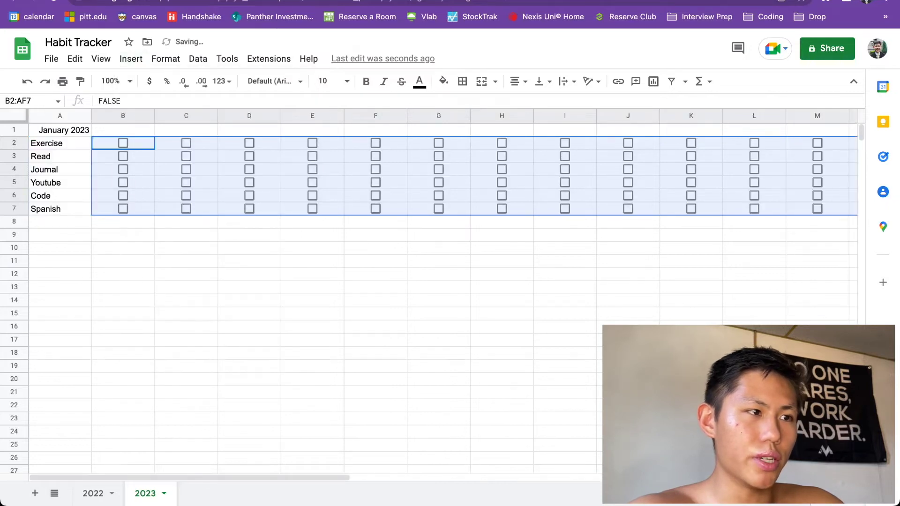
Test the checkboxes in B2, B3 and C2 by ticking and unticking each one.
click(123, 144)
click(122, 143)
click(123, 156)
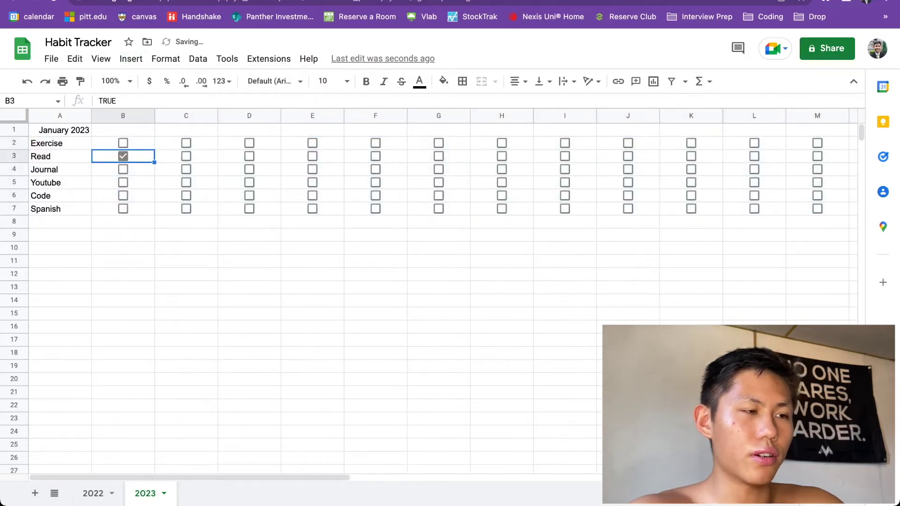
click(123, 156)
click(186, 144)
click(186, 144)
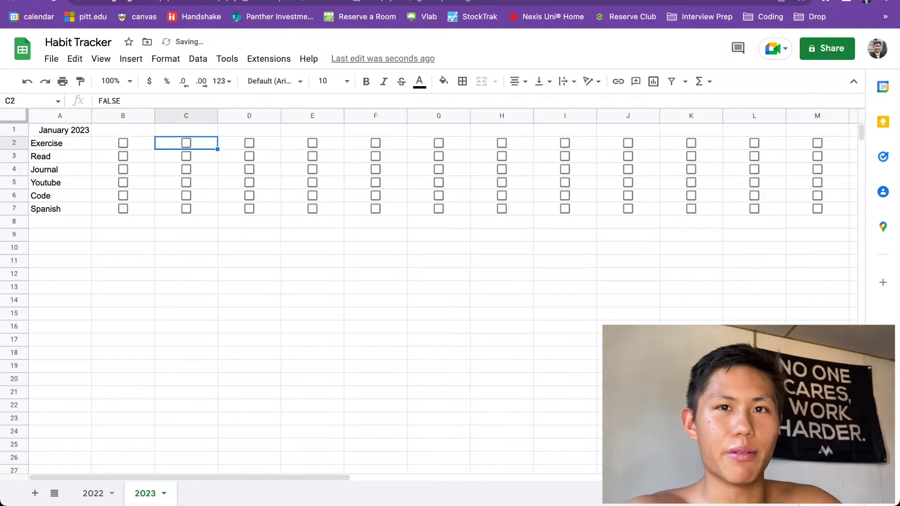
click(122, 248)
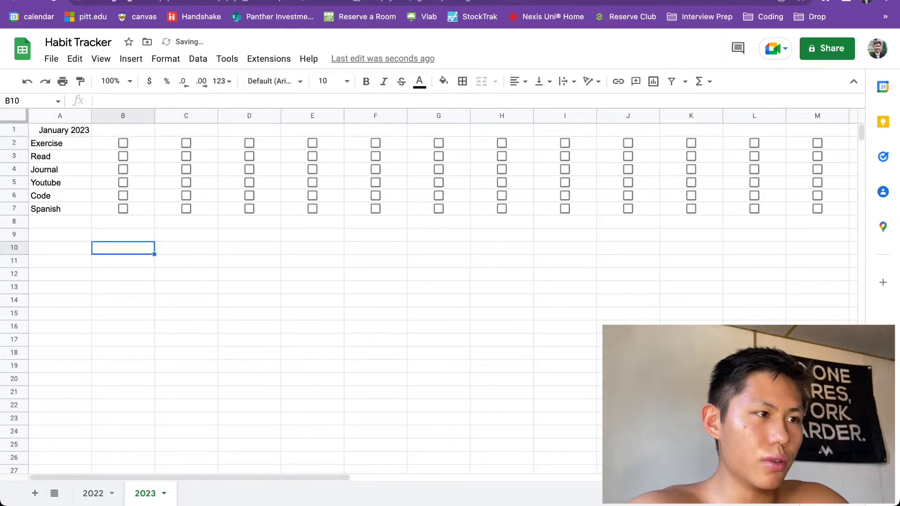
Enter the formula =DAY(A1) in cell B1 to derive the first day number, and check the date stored in A1.
click(122, 130)
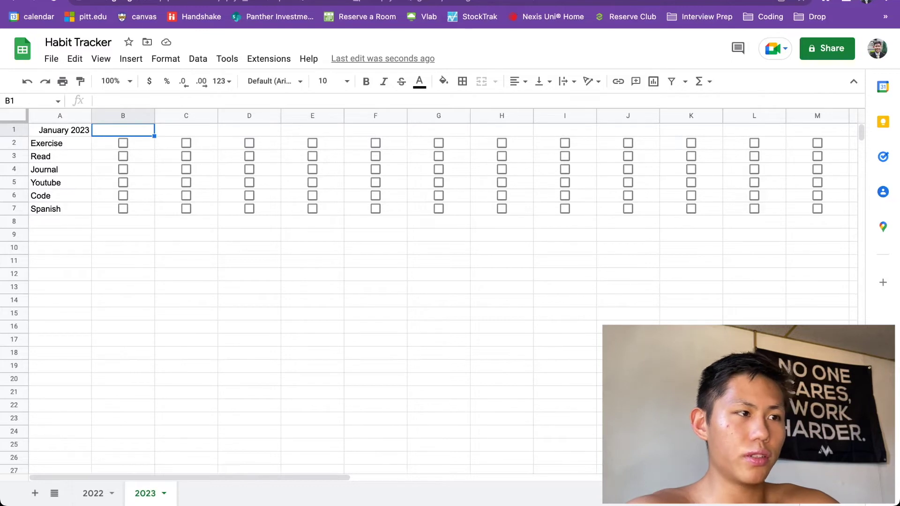
text(=)
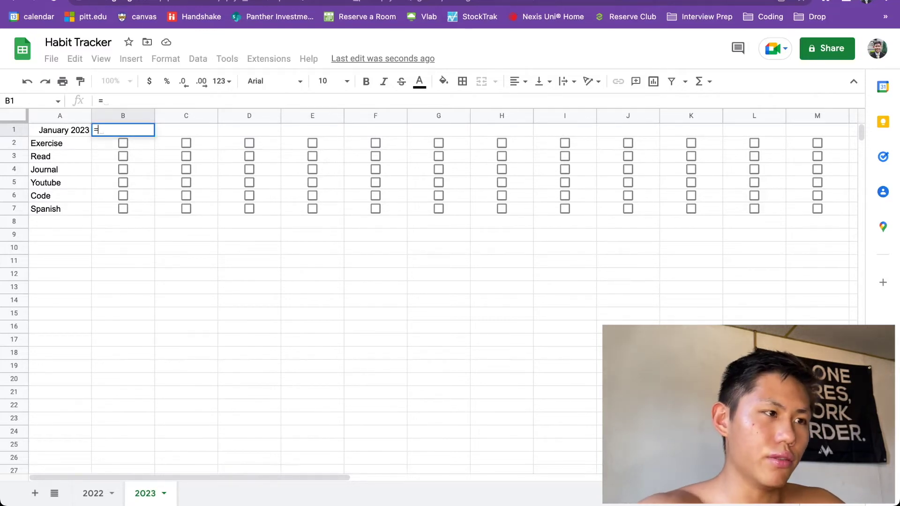
text(day)
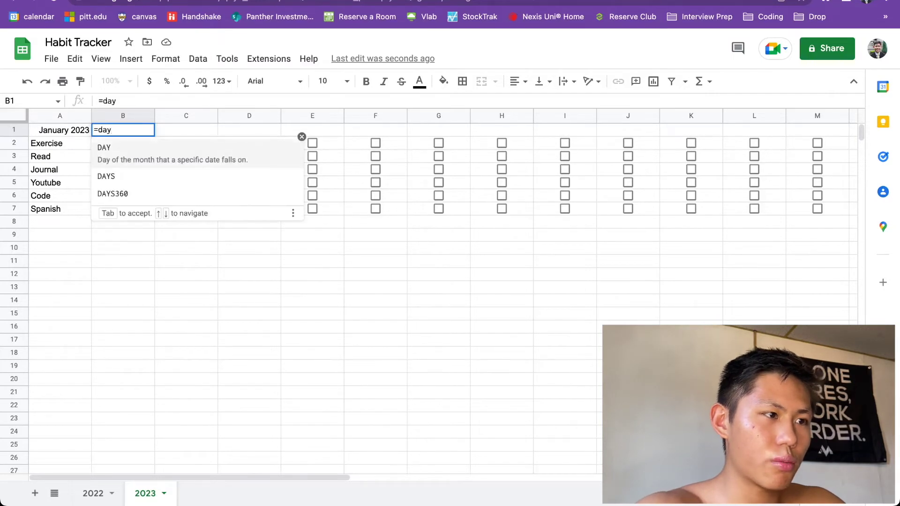
key(Tab)
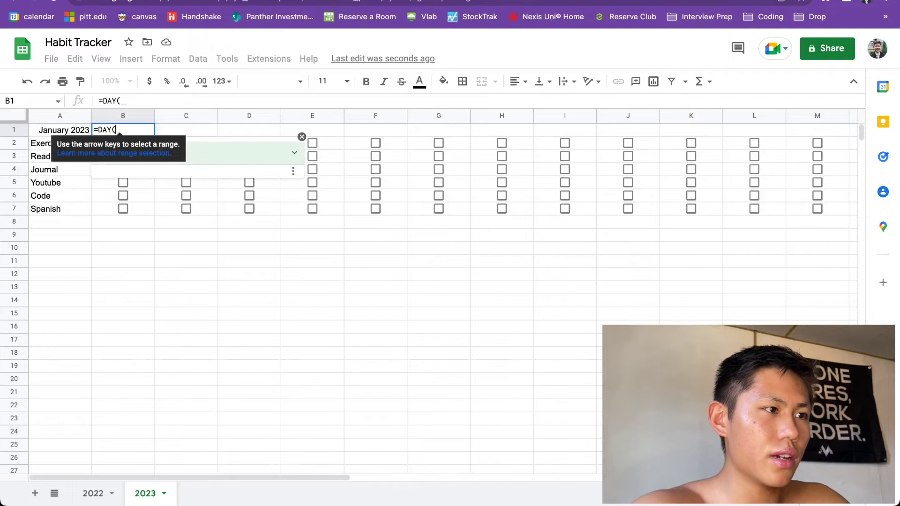
key(Left)
text())
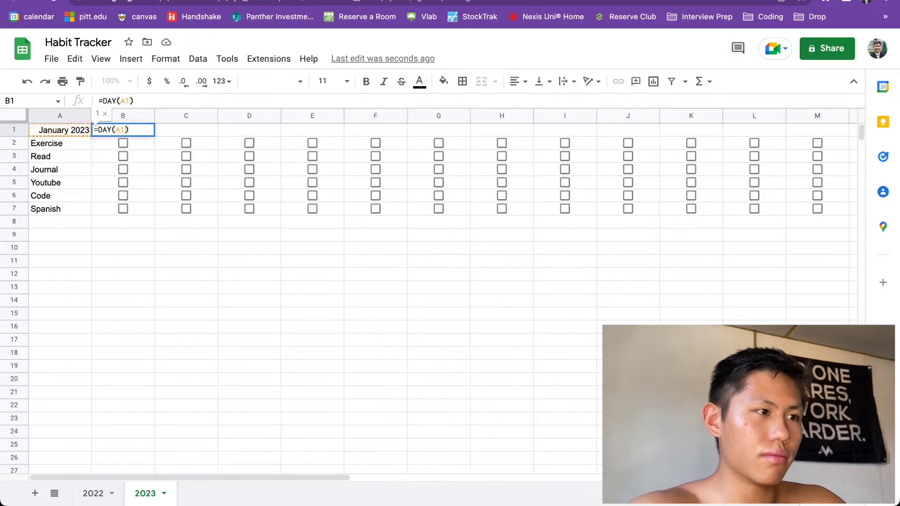
key(Left)
key(Left)
key(Left)
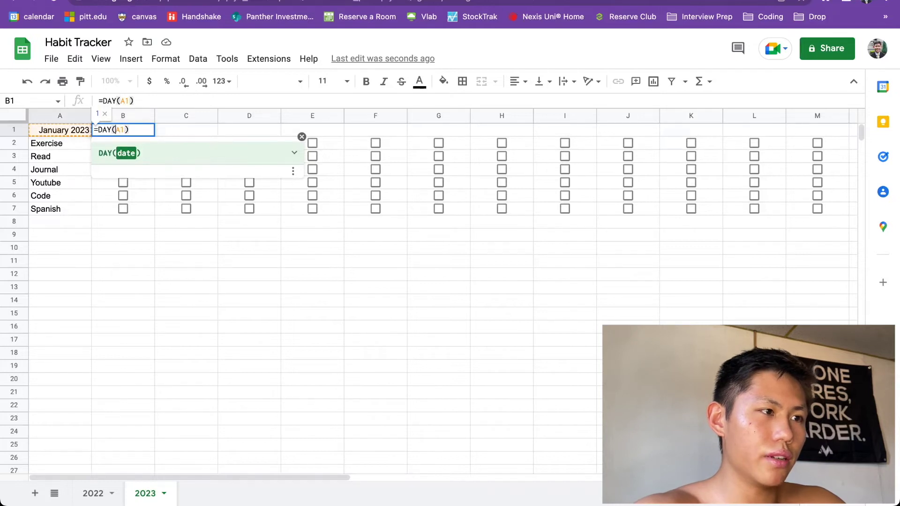
key(Return)
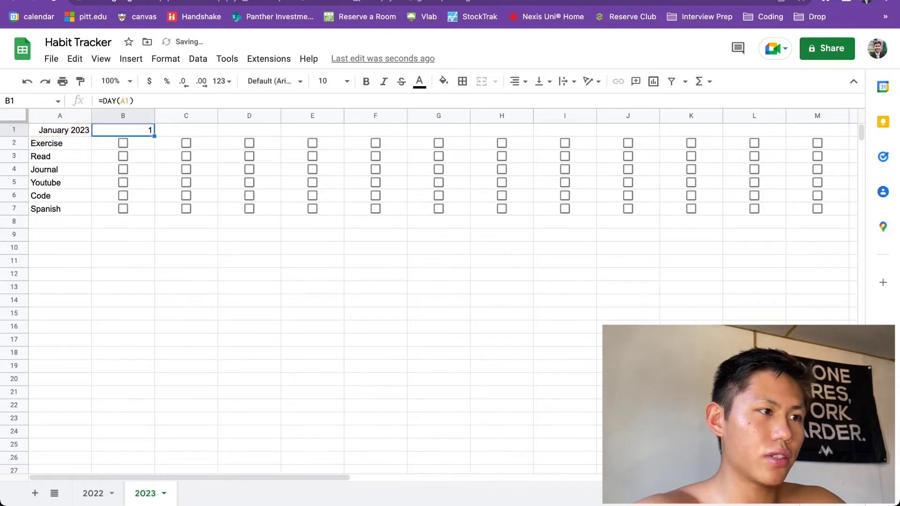
key(Left)
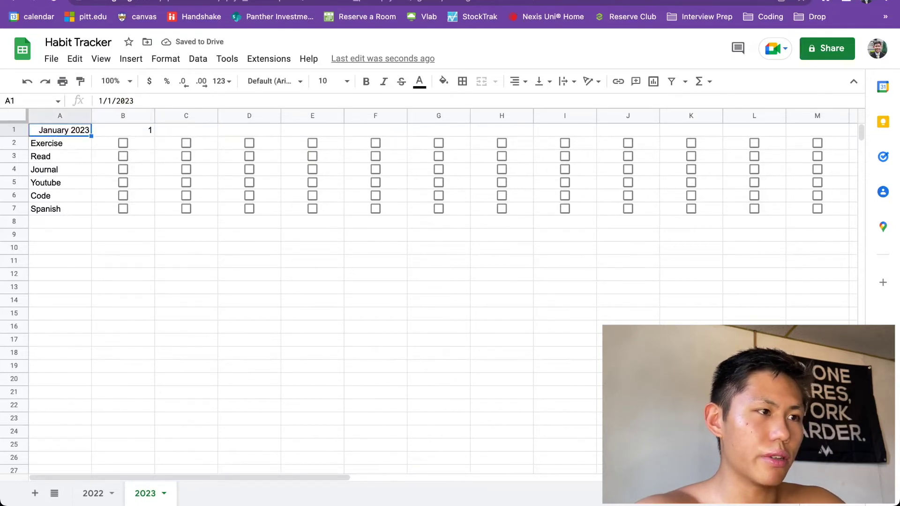
Lock the column reference in cell B1's day formula so that it reads =DAY($A1).
click(111, 101)
double_click(110, 100)
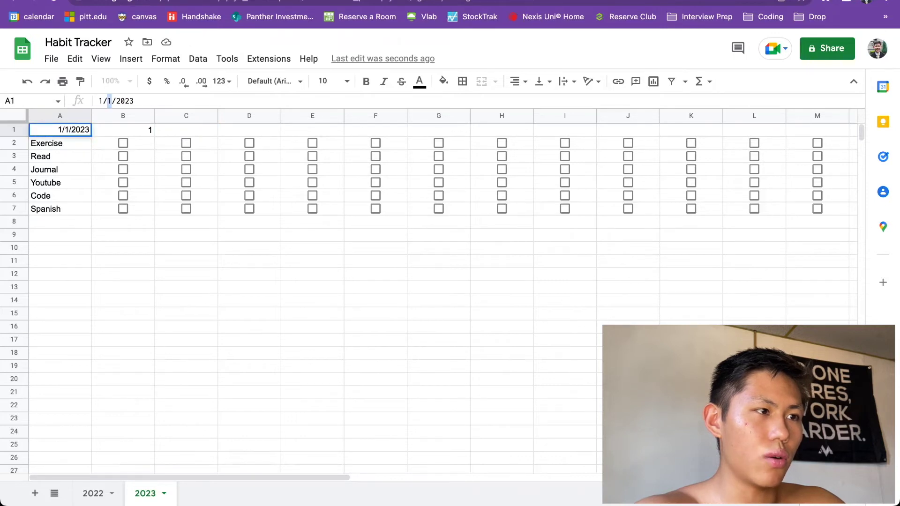
click(119, 131)
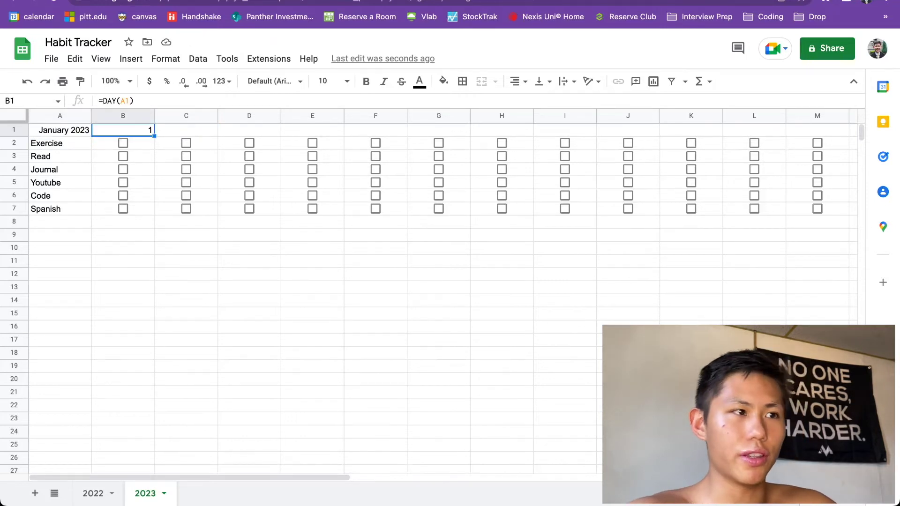
key(Return)
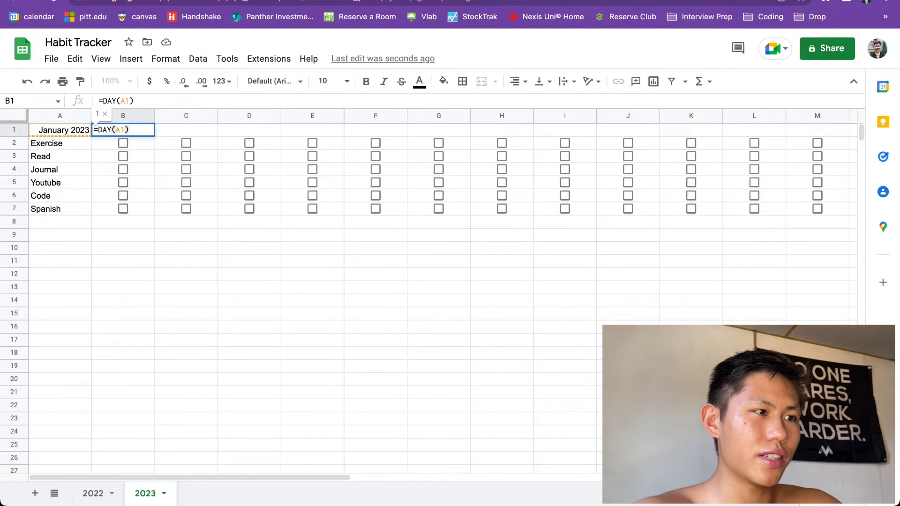
click(116, 130)
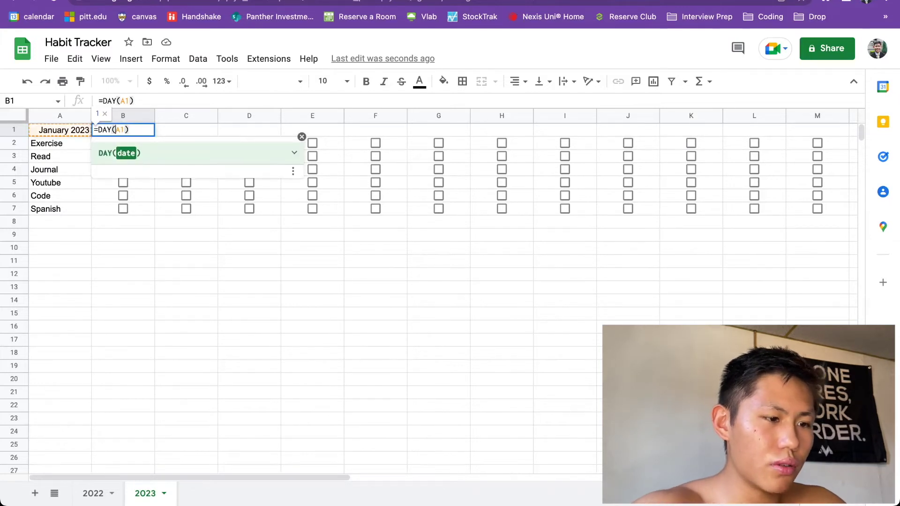
text($)
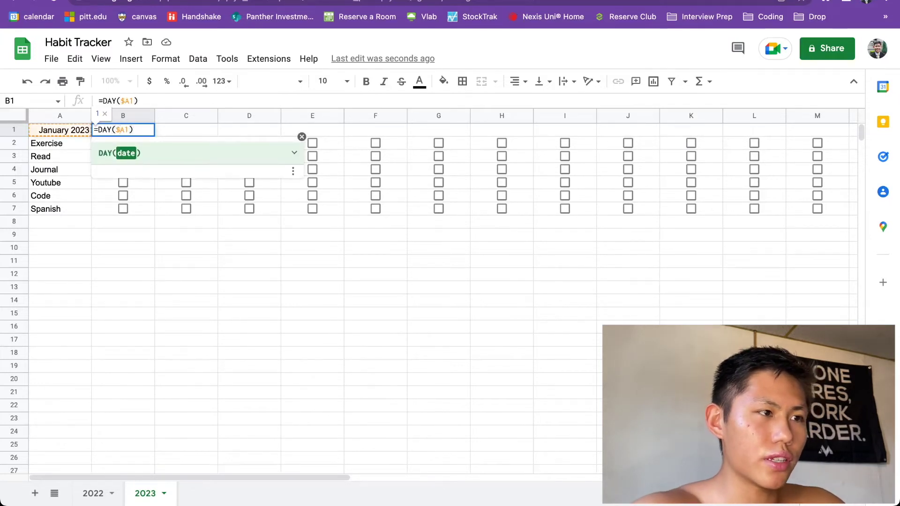
key(Return)
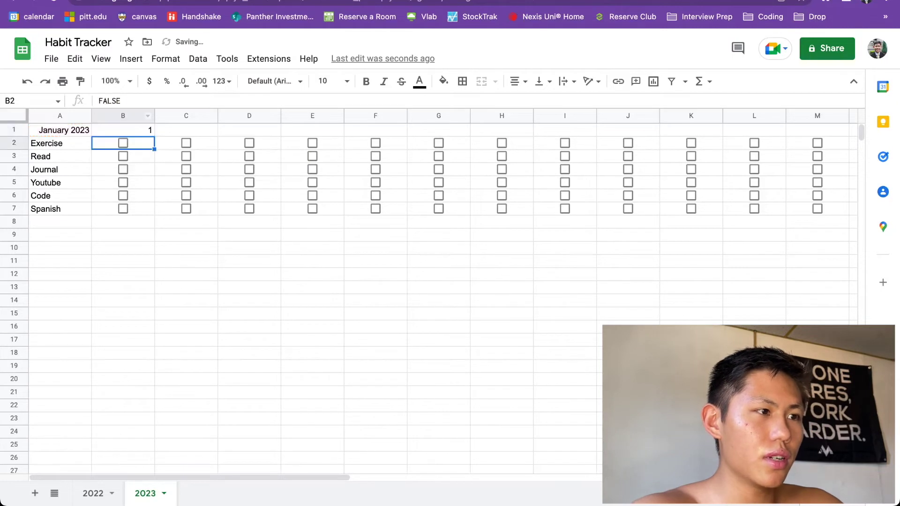
click(60, 130)
click(123, 130)
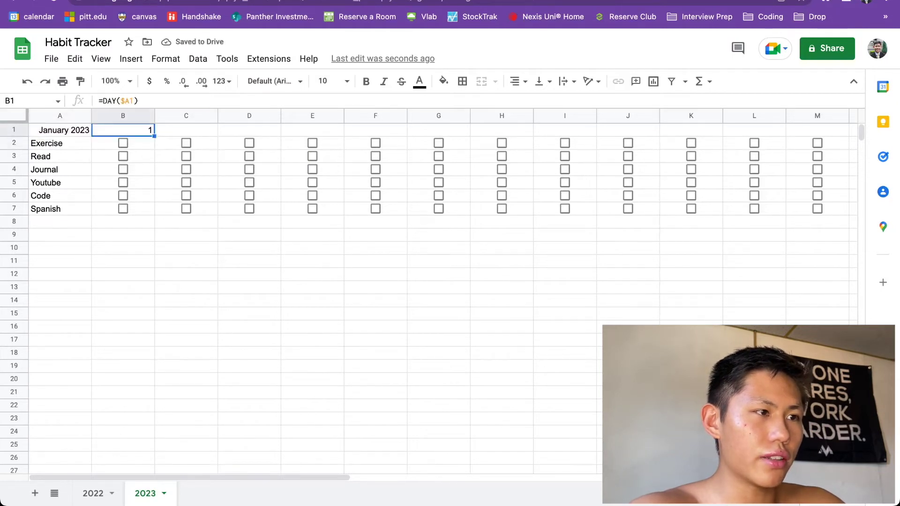
Try to extend the day formula from B1 into C1, compare it with its neighbours, and clear C1 again.
drag(154, 137, 188, 132)
click(123, 130)
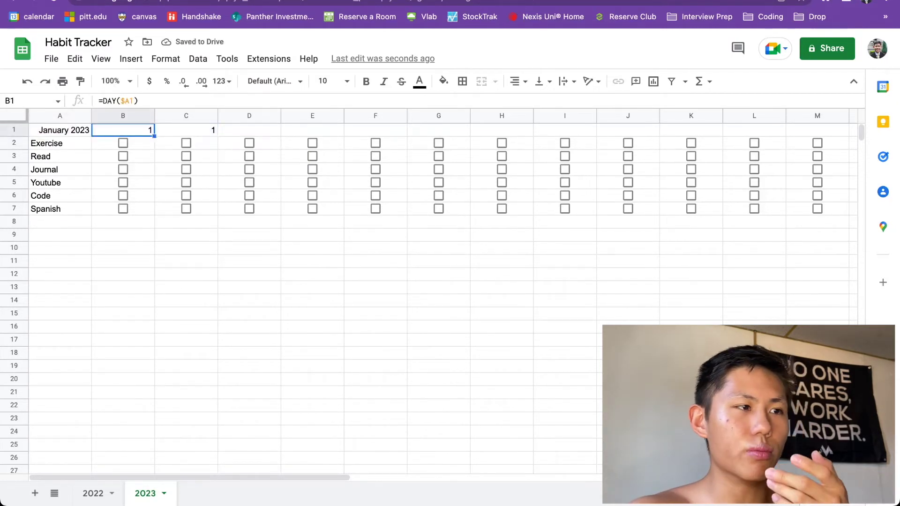
click(186, 130)
click(122, 130)
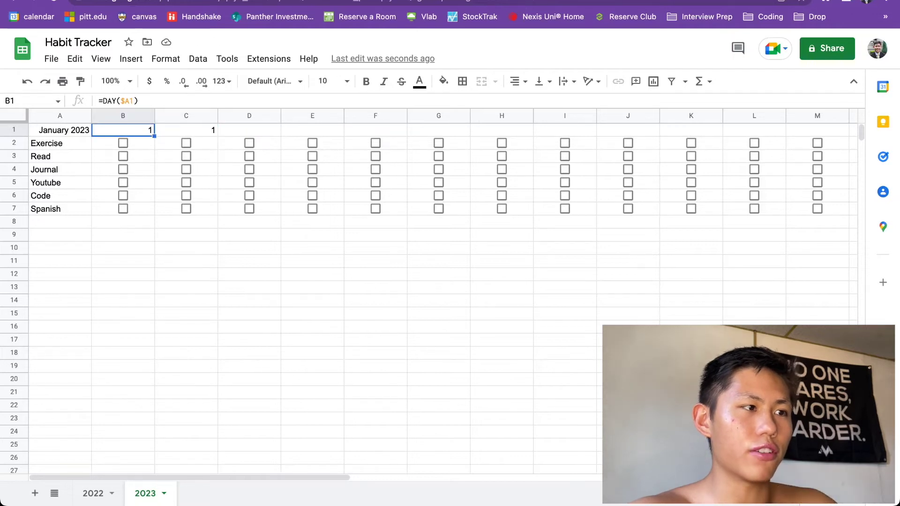
click(60, 130)
click(186, 130)
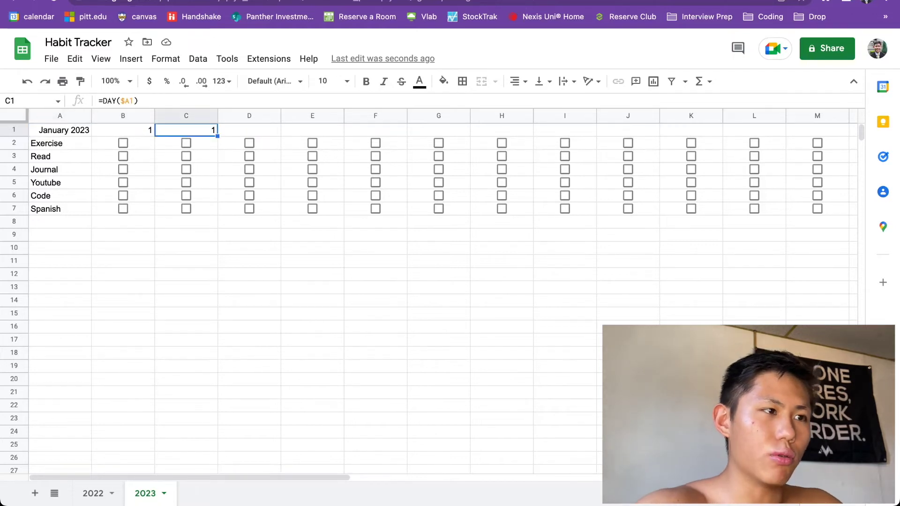
key(Delete)
click(122, 130)
click(186, 131)
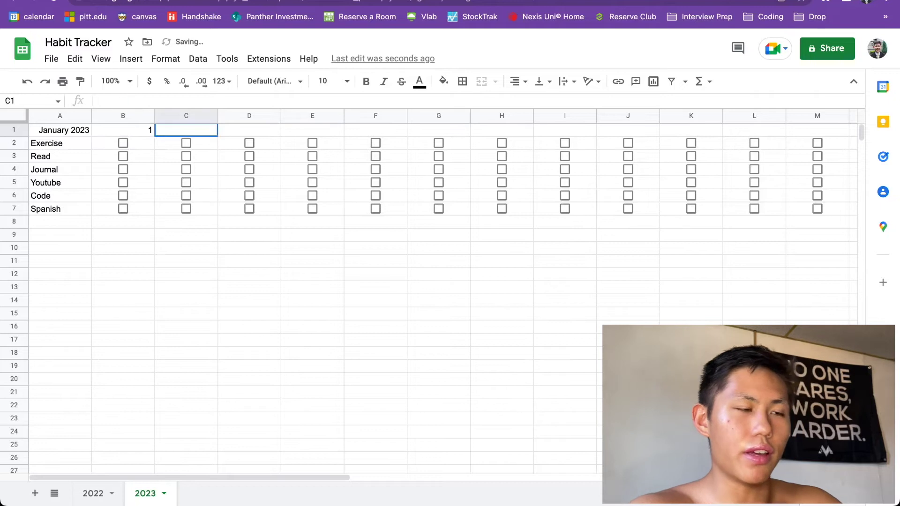
click(249, 130)
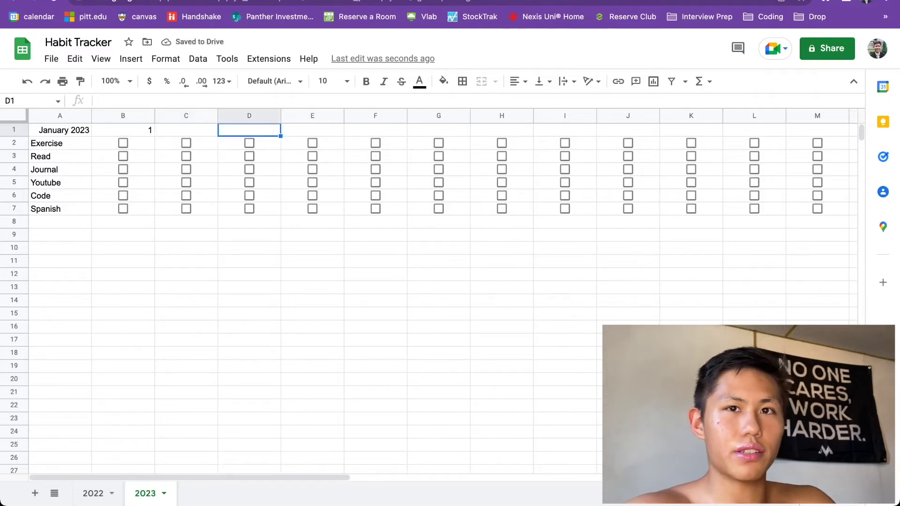
click(312, 131)
click(375, 130)
click(312, 130)
key(Left)
key(Left)
key(Left)
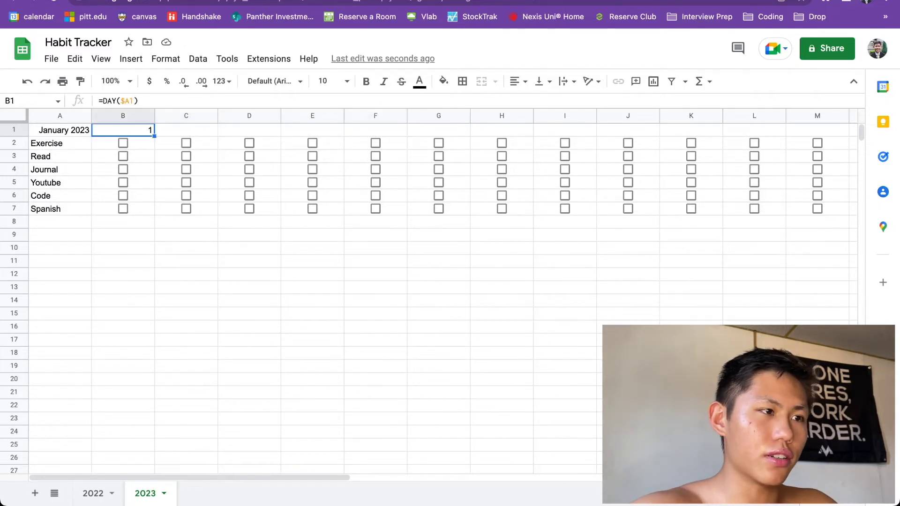
Enter the formula =day($A1+B1) in cell C1 to derive the second day number from the heading date and previous day.
key(Right)
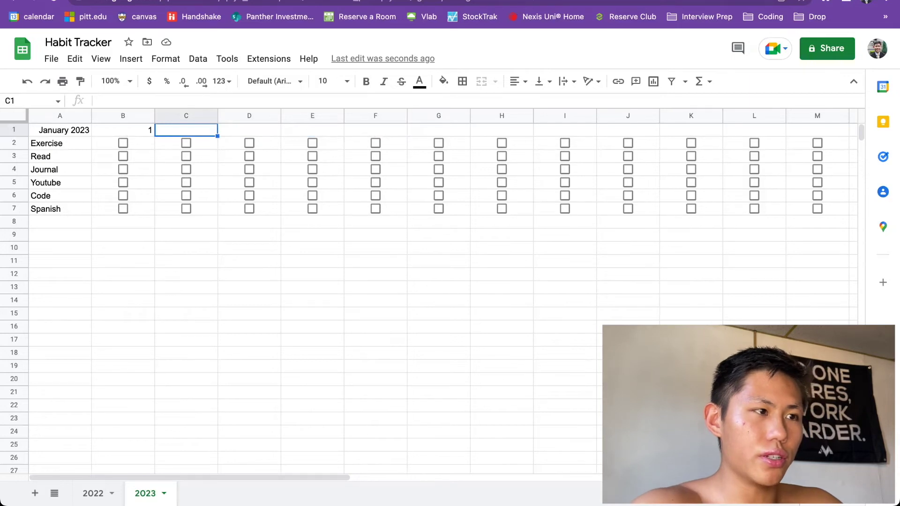
text(=da)
text(y($)
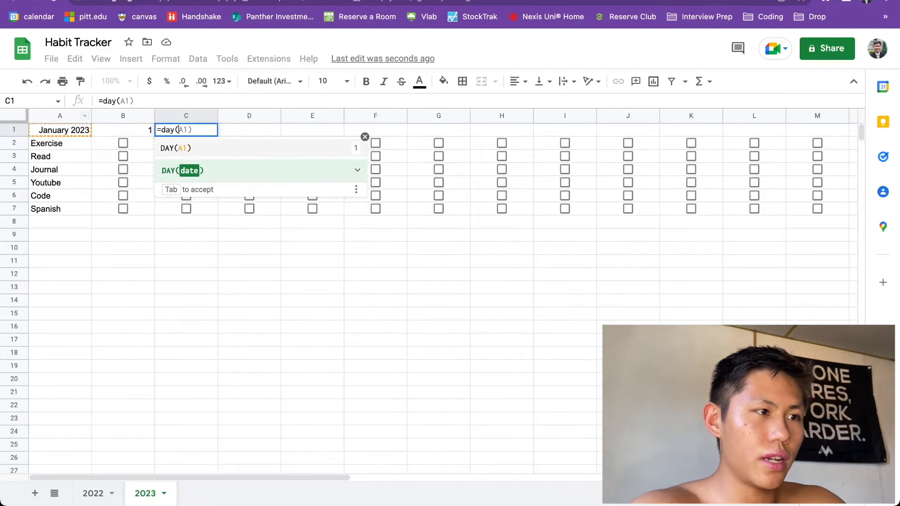
text(A1)
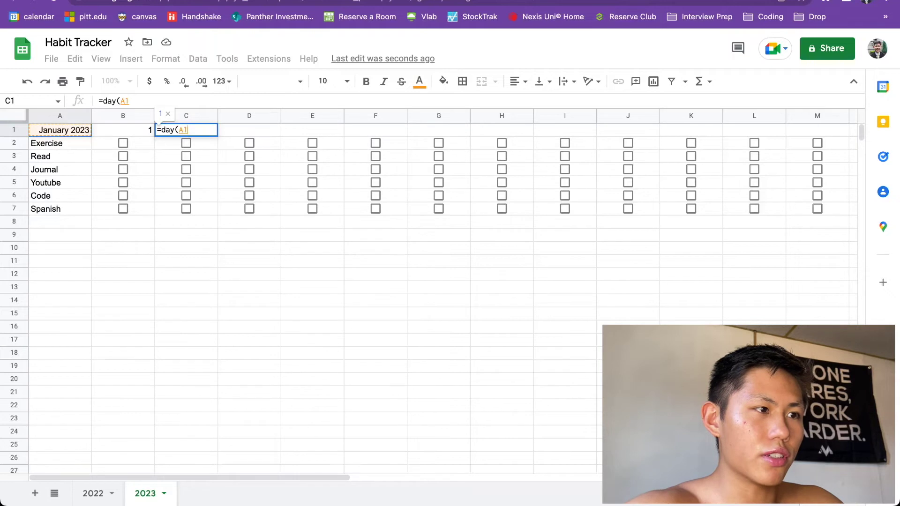
text())
key(Left)
key(Left)
key(Left)
text($)
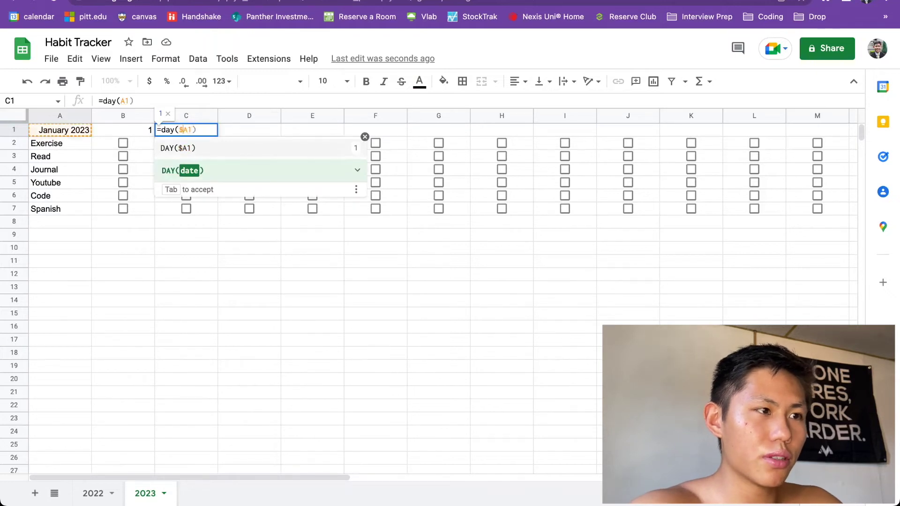
key(Right)
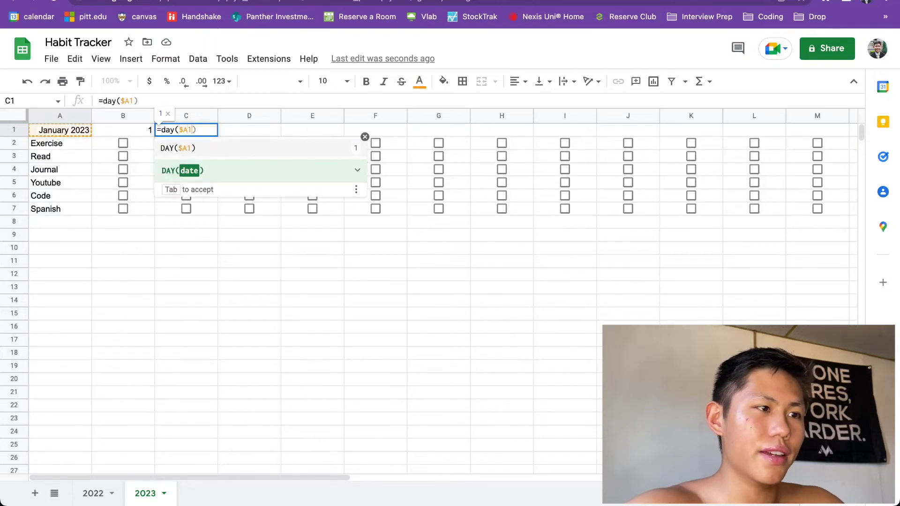
text(+)
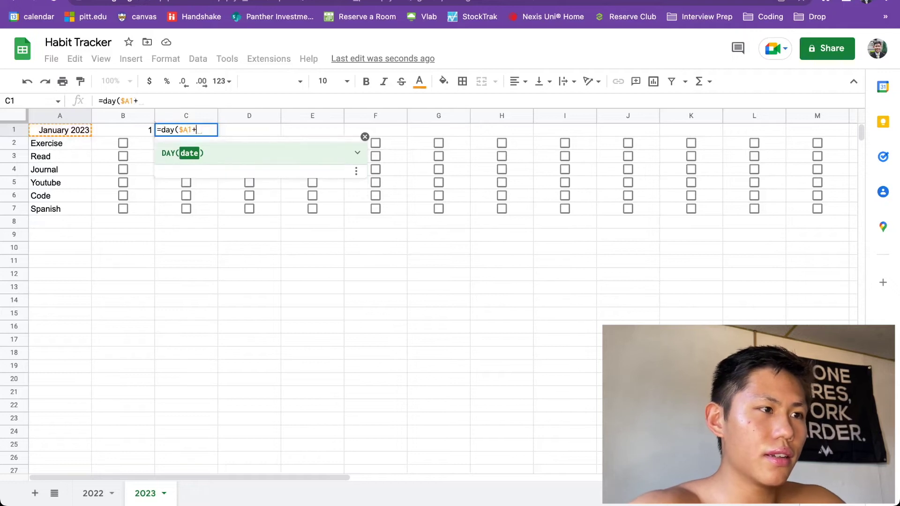
text(B1)
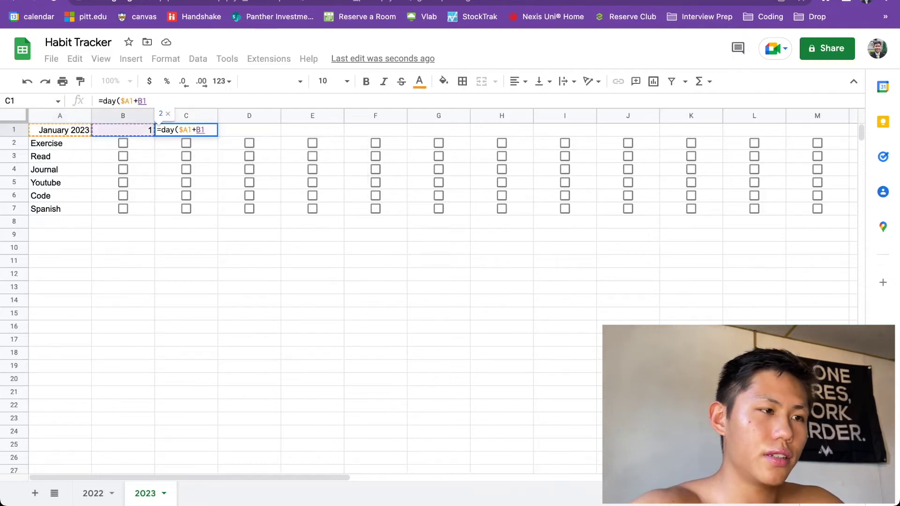
text())
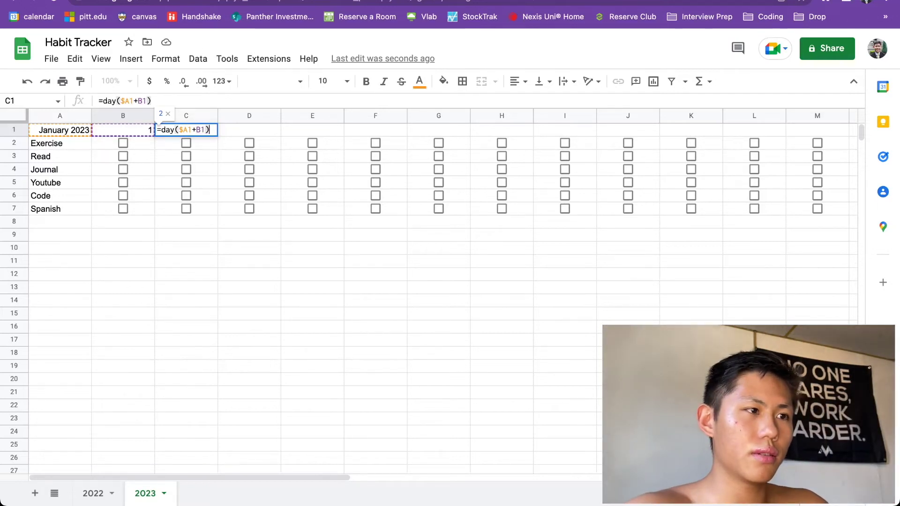
key(Return)
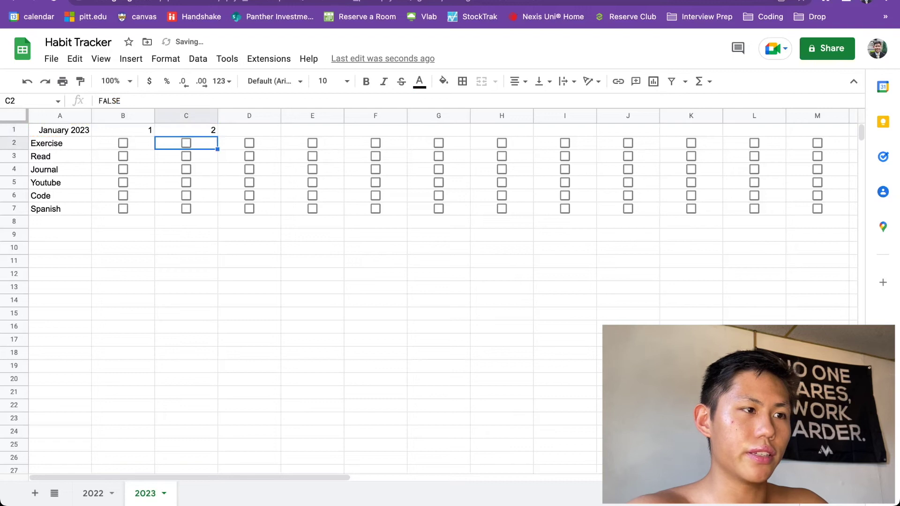
Fill the day formula from C1 across row 1 to AF1 and check the whole row of day numbers.
key(Up)
drag(217, 136, 656, 134)
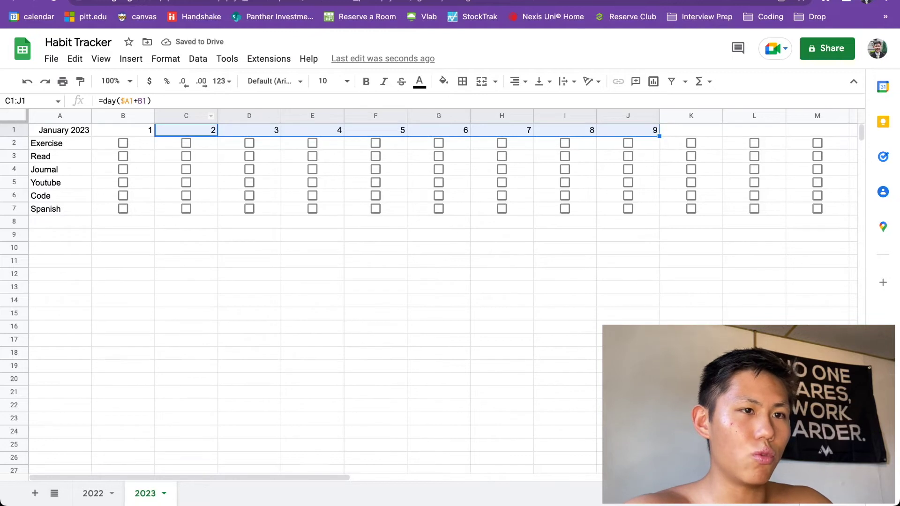
scroll(422, 281, right, 4)
drag(407, 136, 646, 134)
scroll(422, 281, right, 4)
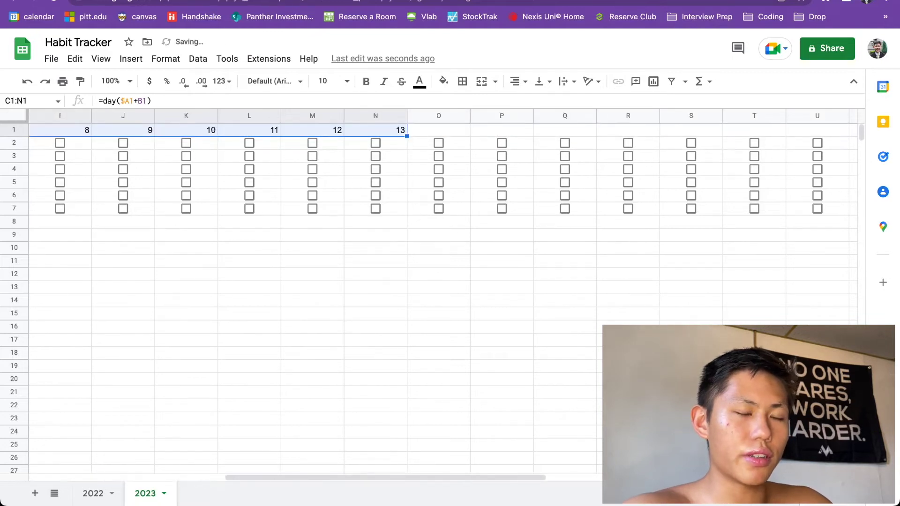
scroll(422, 282, right, 5)
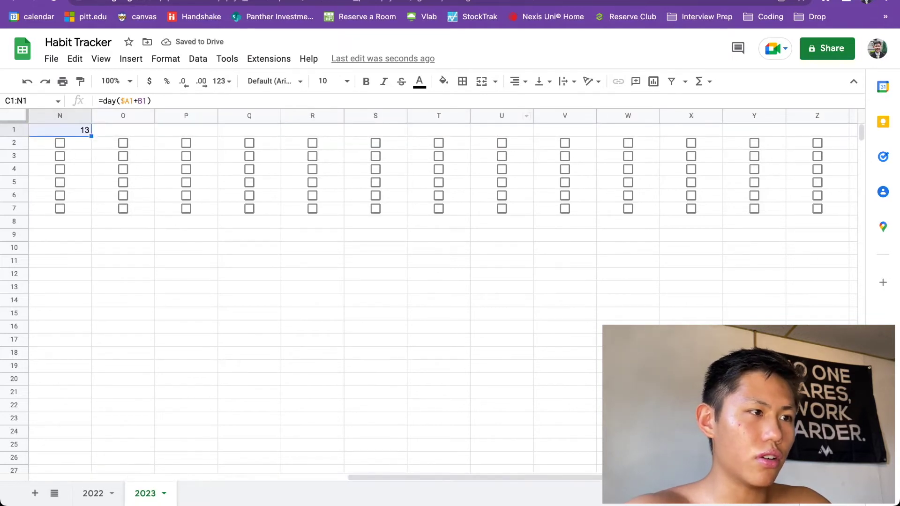
drag(91, 136, 768, 136)
scroll(655, 211, right, 5)
drag(660, 136, 759, 135)
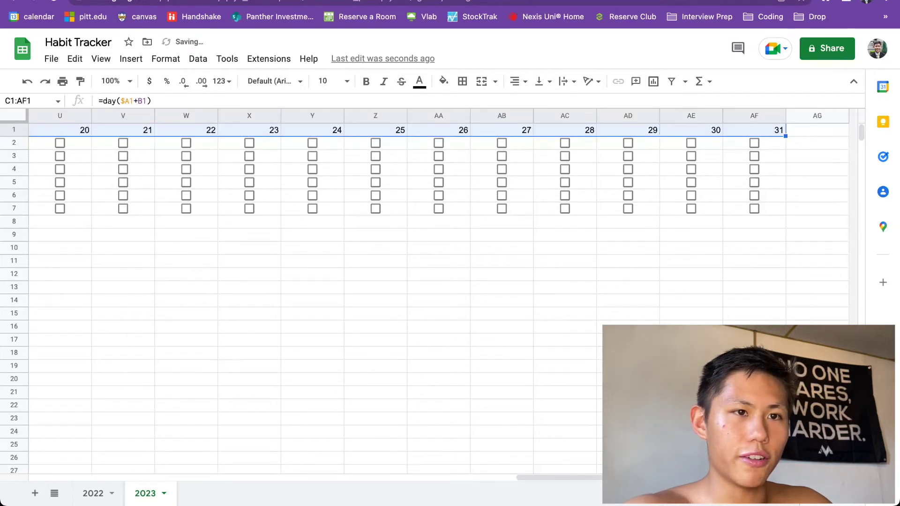
scroll(421, 281, left, 16)
scroll(422, 281, right, 16)
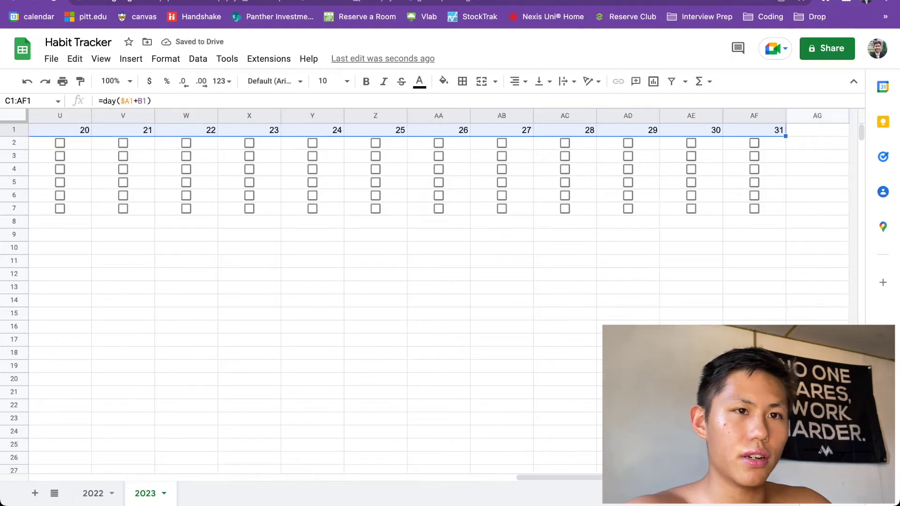
scroll(422, 281, left, 20)
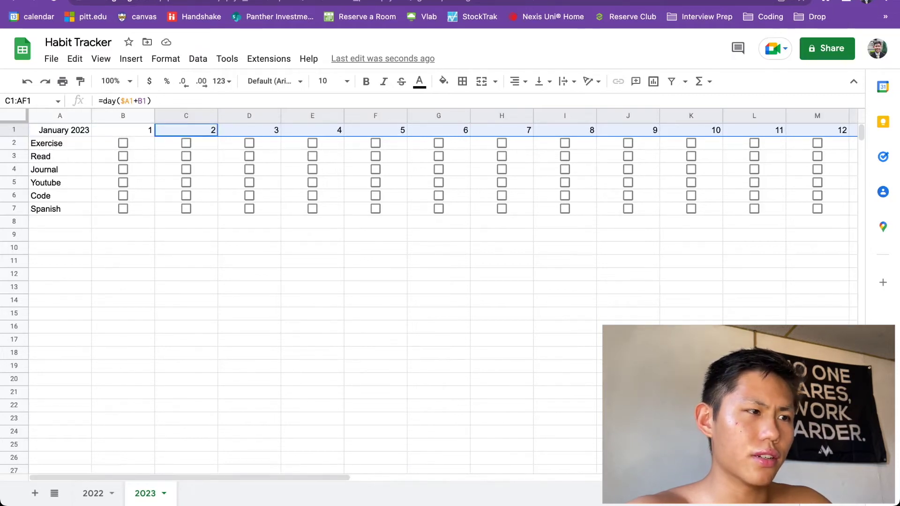
Add the heading Total in cell AG1, directly after the last day column.
click(60, 130)
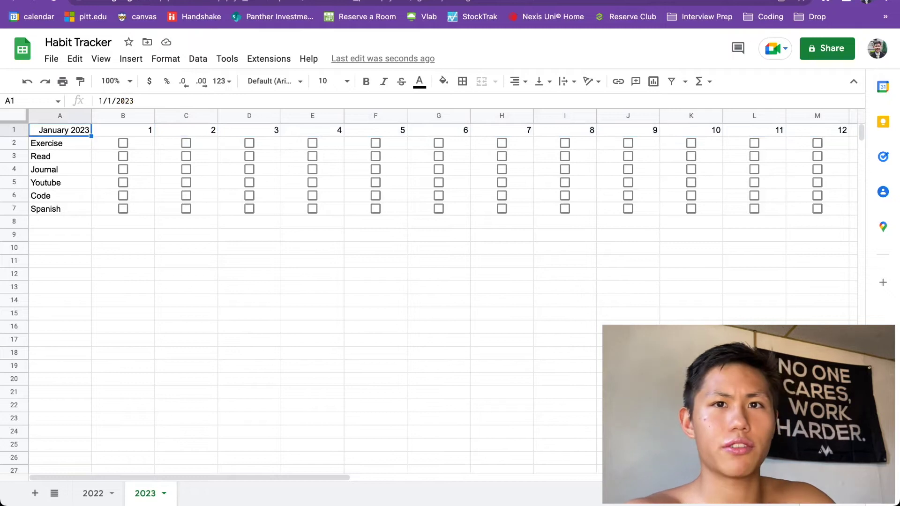
scroll(422, 281, right, 14)
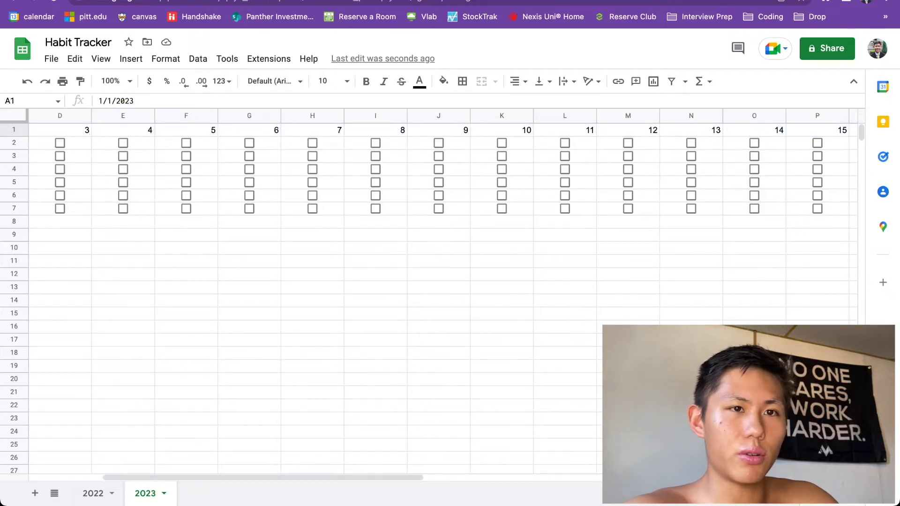
scroll(422, 282, right, 6)
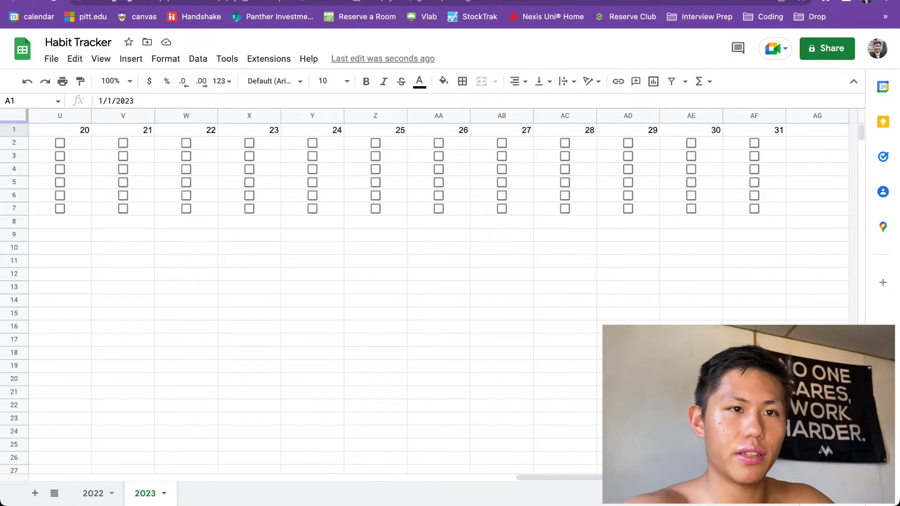
click(817, 130)
text(Tot)
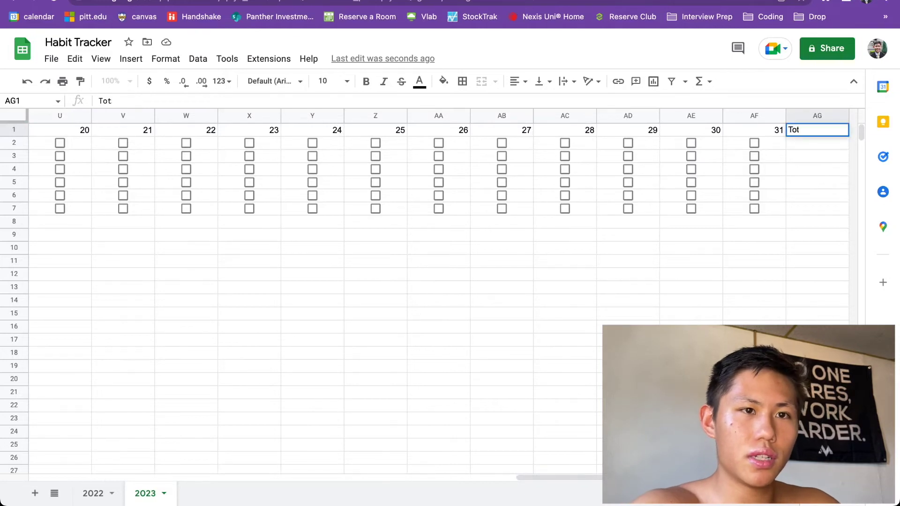
text(al)
key(Return)
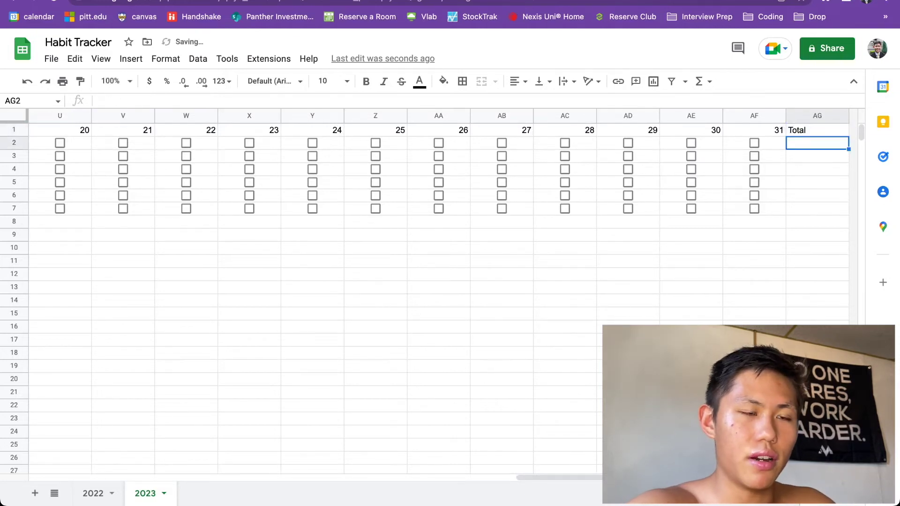
scroll(422, 281, left, 10)
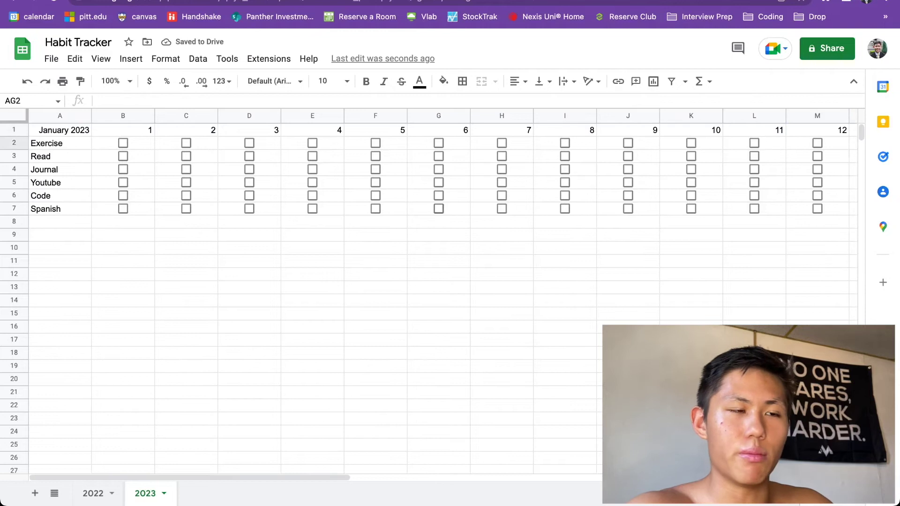
scroll(422, 281, right, 10)
scroll(421, 281, left, 10)
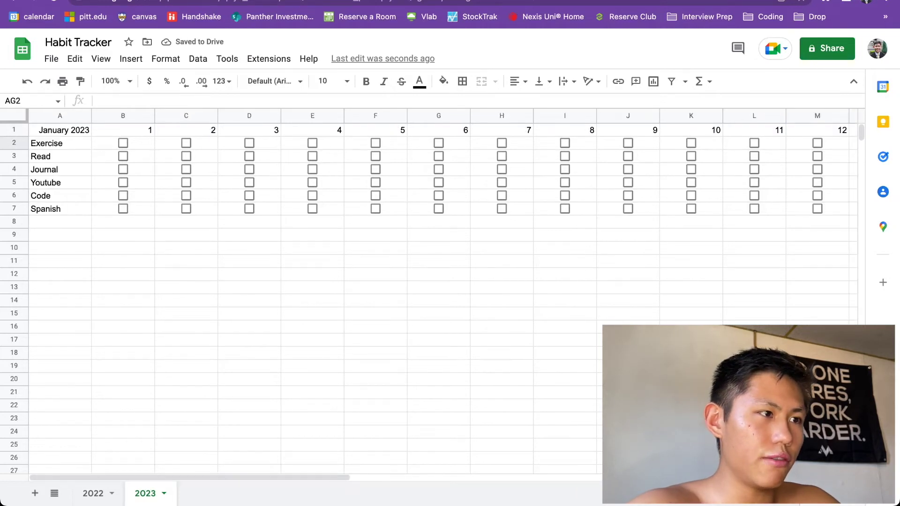
Change the heading date in cell A1 to 2/1 to switch the tracker to February.
click(60, 130)
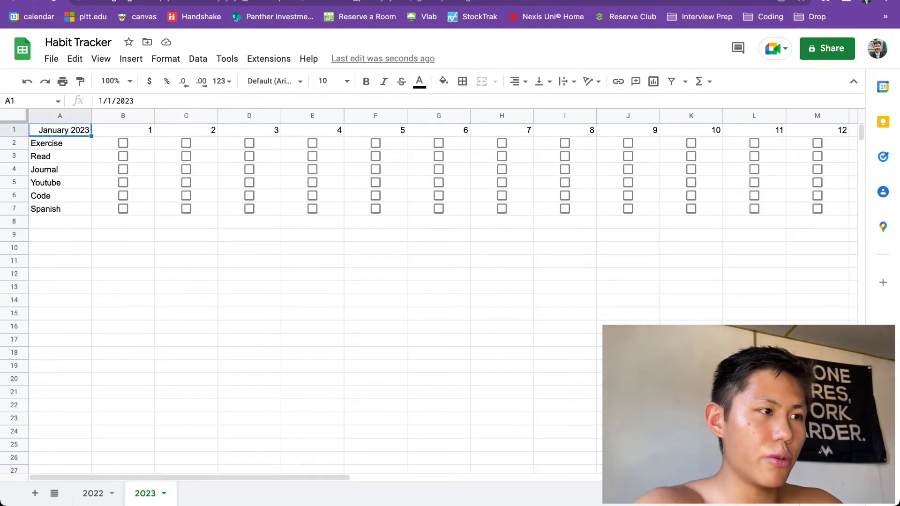
text(22)
key(BackSpace)
text(/)
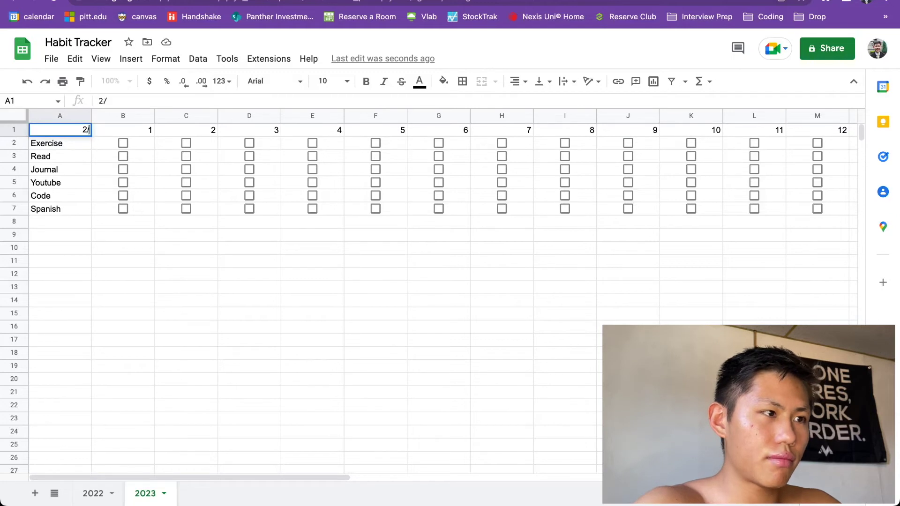
text(1)
key(Return)
Examine the day formulas in cells AC1 to AF1 to see how the row handles the end of February.
scroll(440, 290, right, 10)
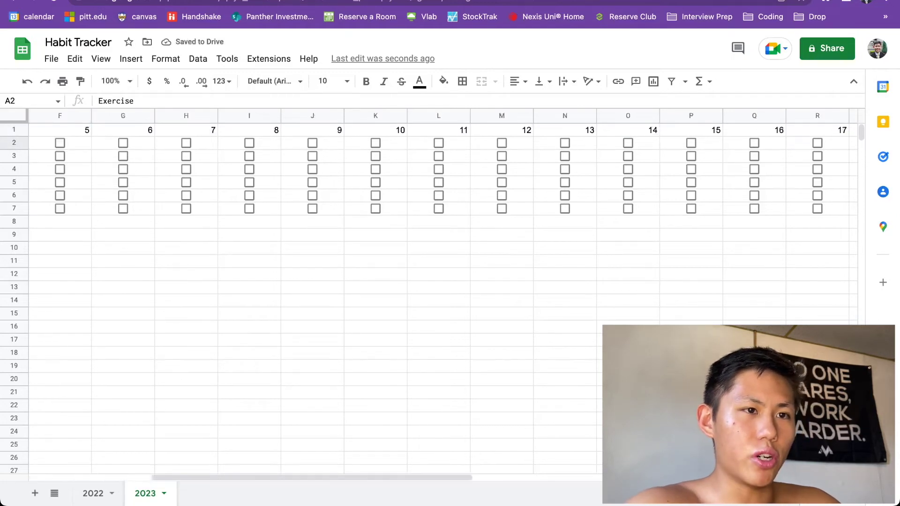
scroll(440, 290, right, 6)
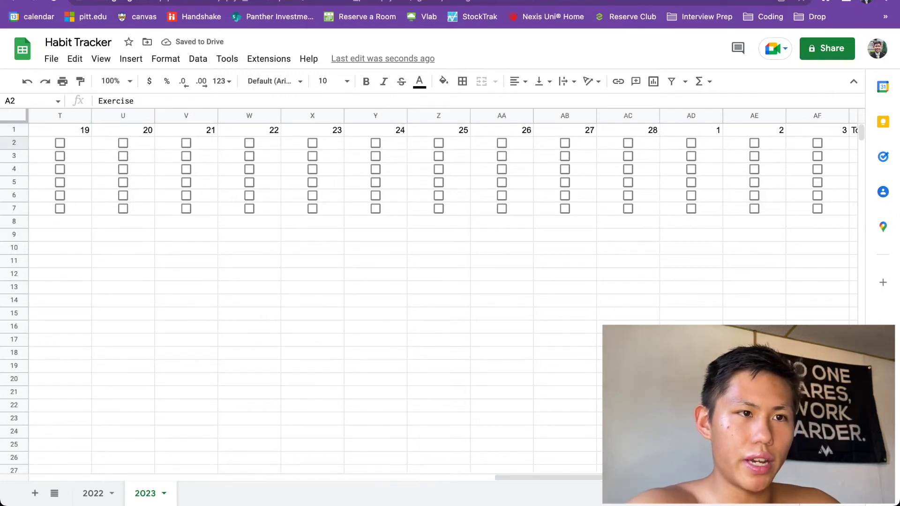
click(565, 131)
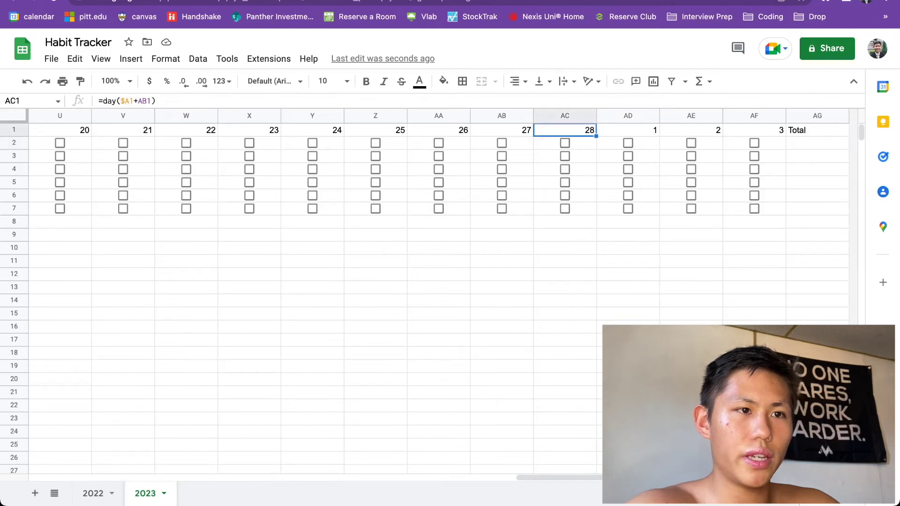
click(628, 130)
click(690, 130)
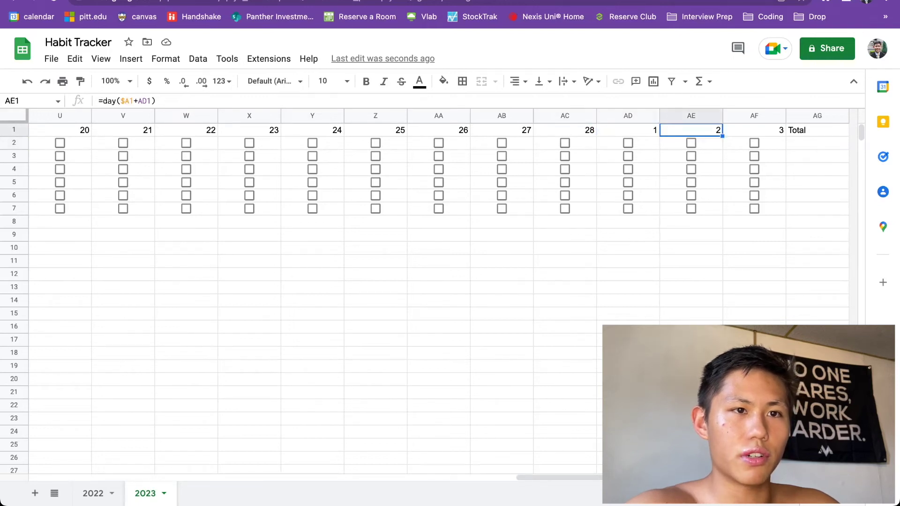
click(754, 130)
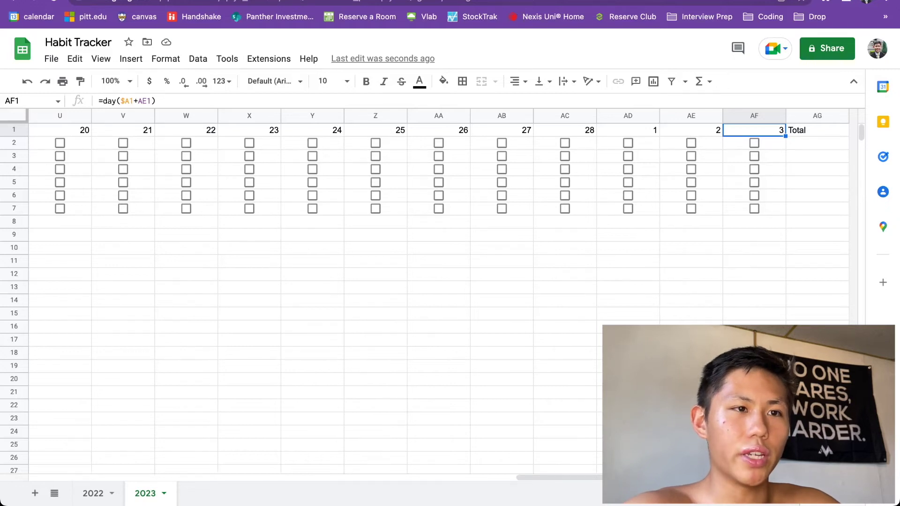
click(564, 131)
click(628, 130)
click(690, 130)
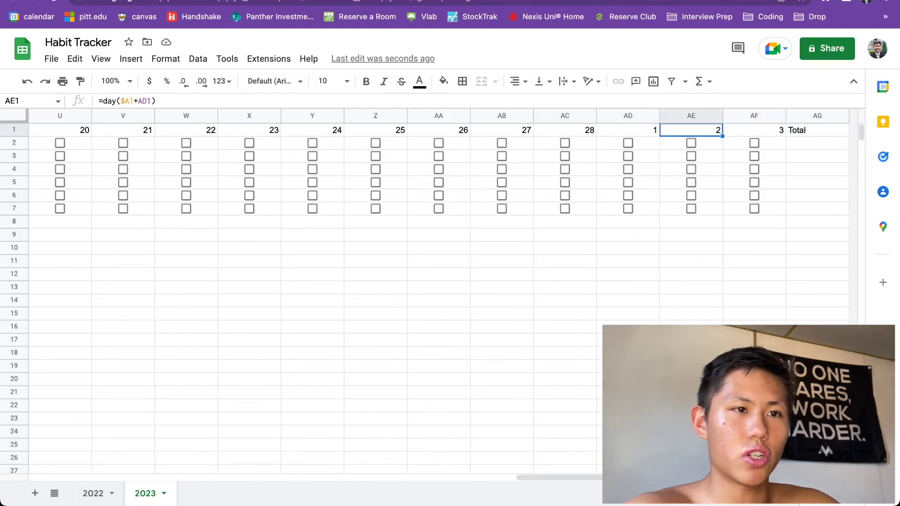
click(753, 130)
click(628, 130)
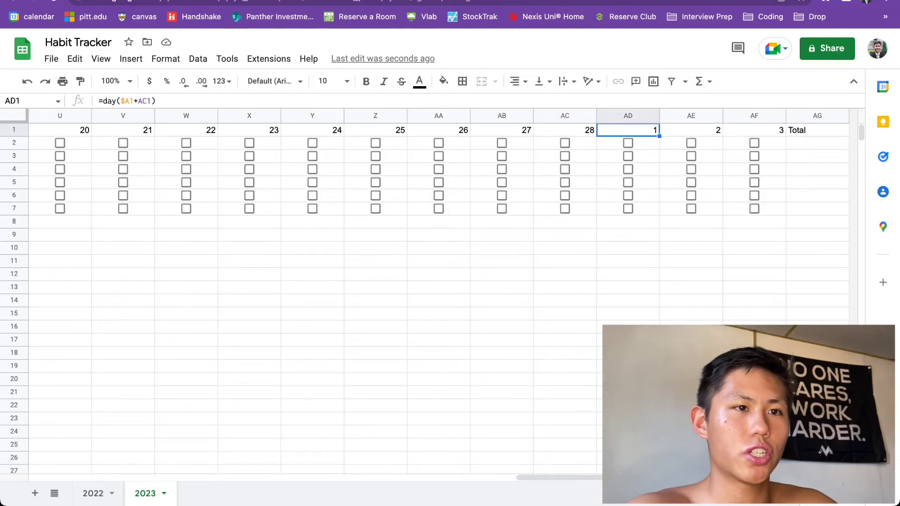
Clear the day formulas in row 1 from C1 through AF1, keeping B1 and the Total heading.
scroll(439, 300, left, 20)
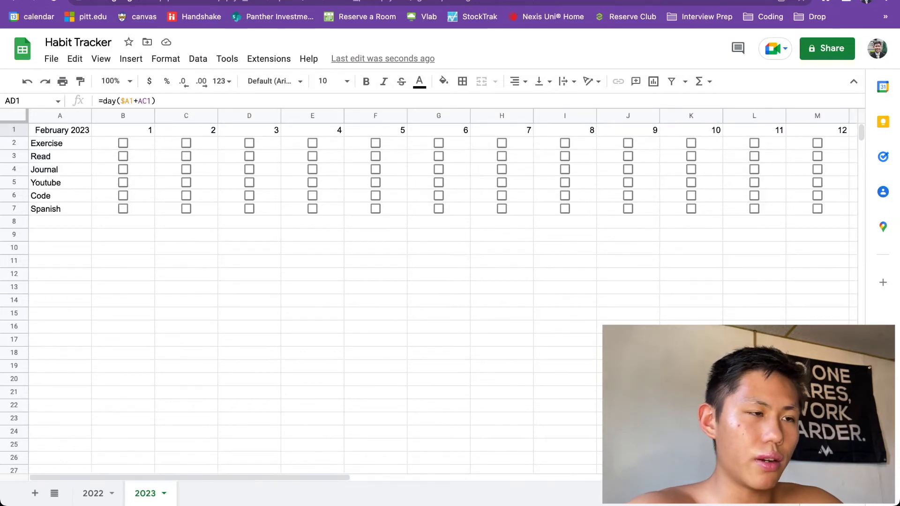
drag(186, 130, 853, 131)
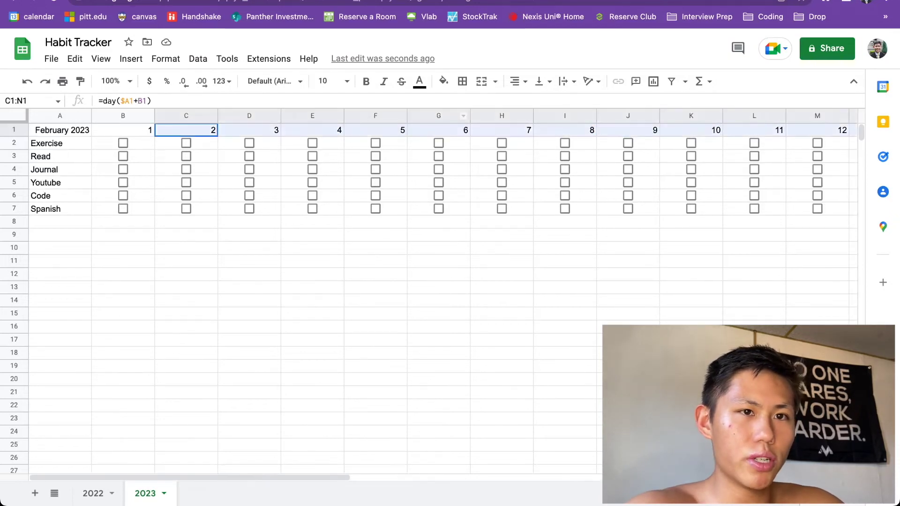
key(BackSpace)
Write the formula =day($A1+B1) in cell C1, keeping column A absolute.
click(186, 131)
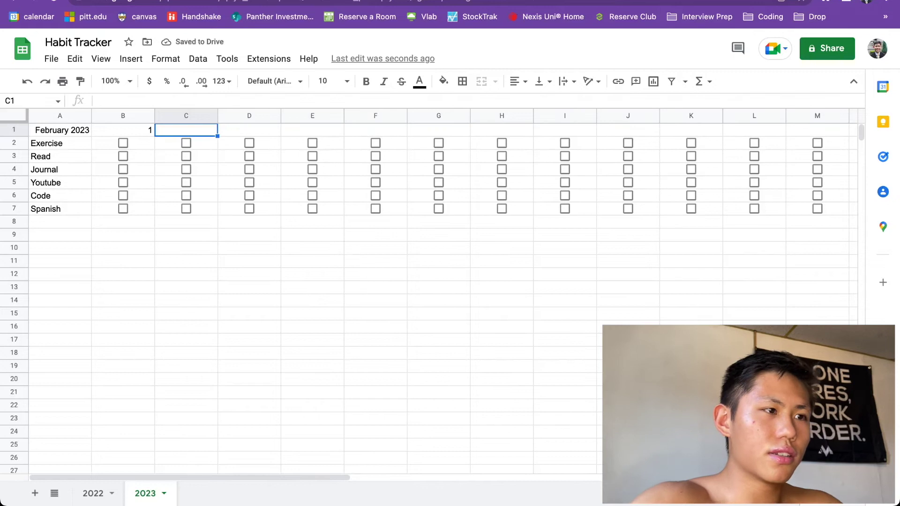
text(=)
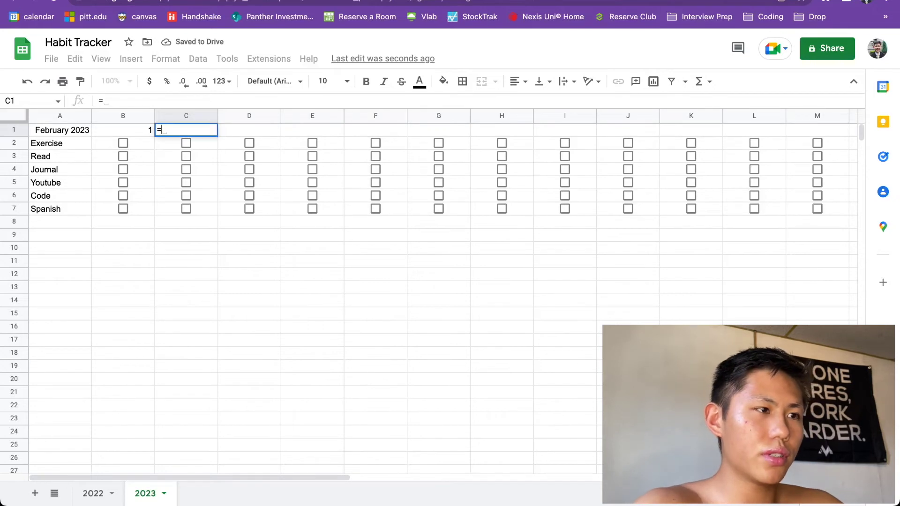
text(day()
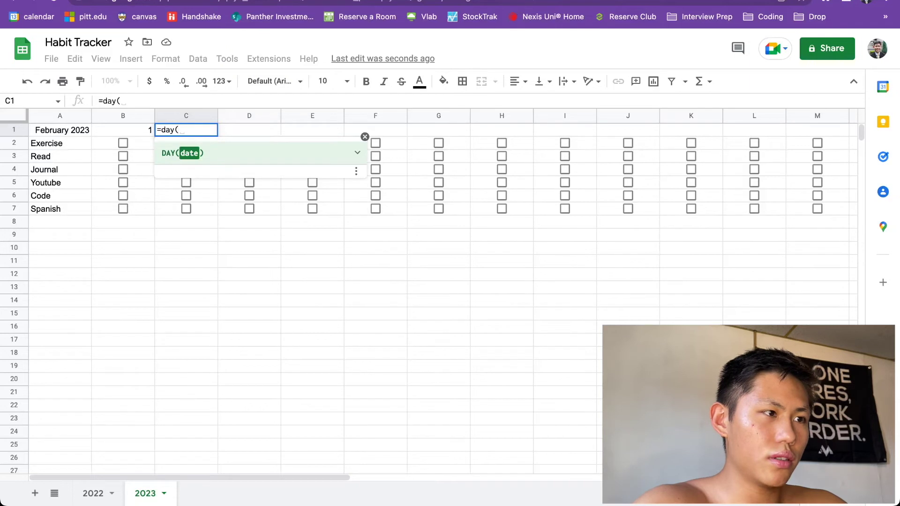
text(A1)
click(179, 131)
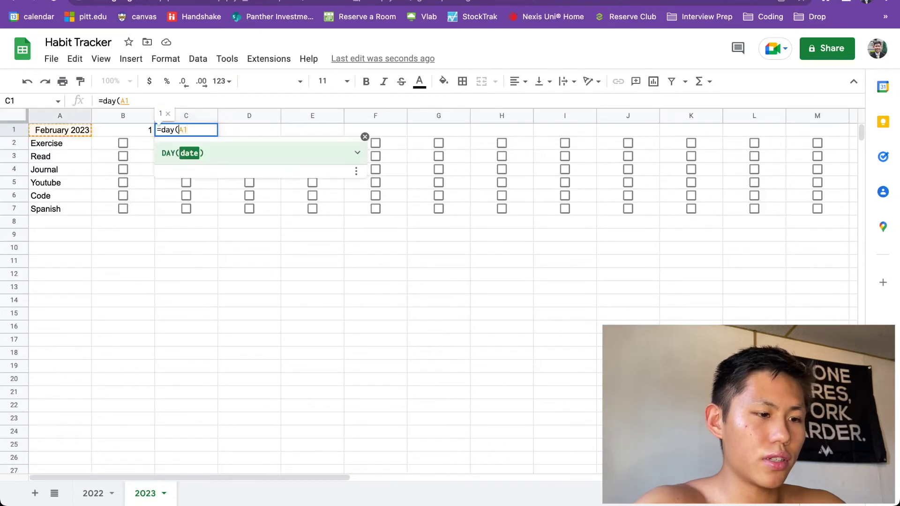
key(Left)
key(Left)
text($)
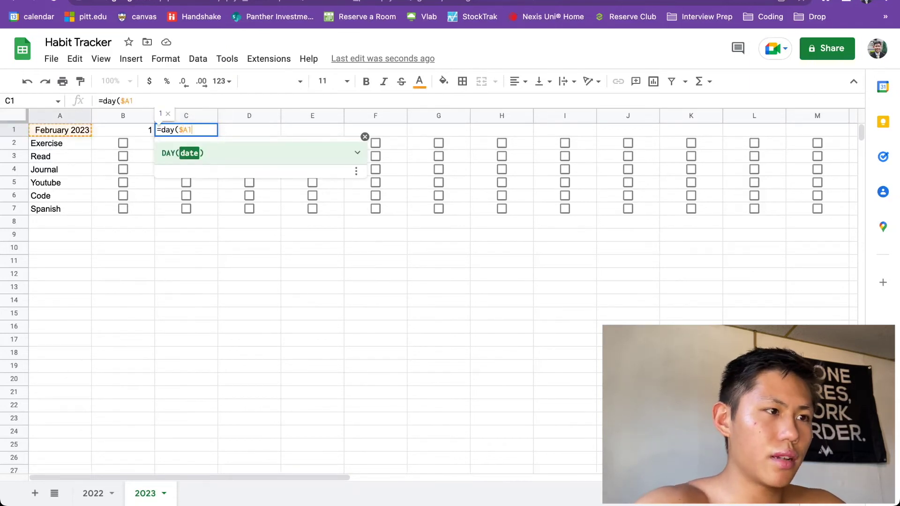
key(Right)
text(+)
key(Left)
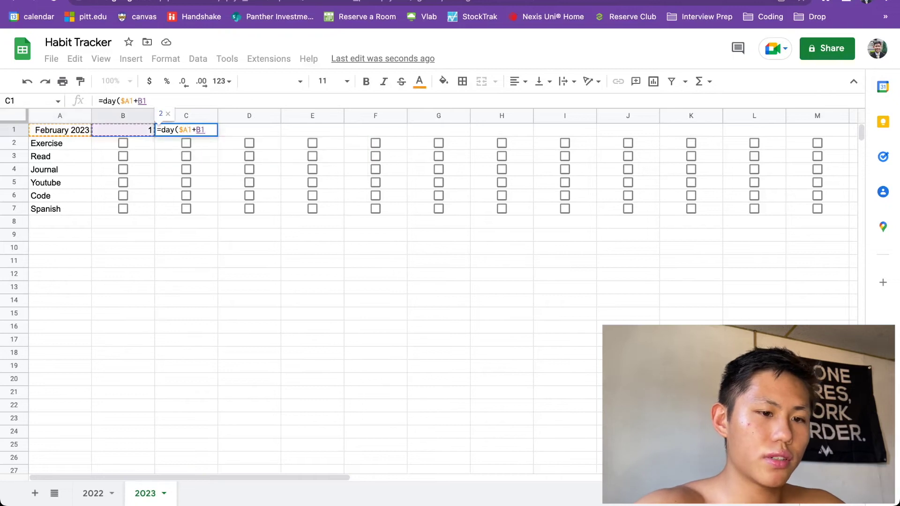
text())
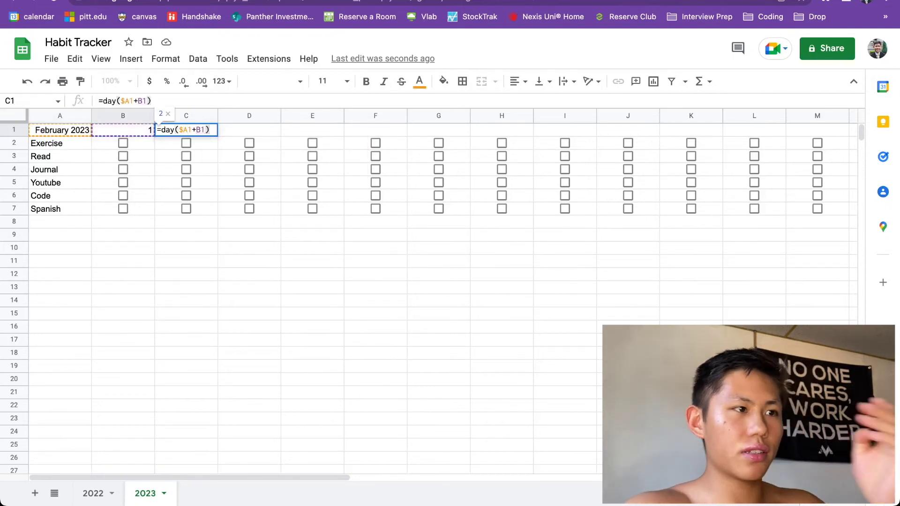
Insert an opening IF function before the day expression in C1, so it begins =if(day($A1+B1).
key(Left)
key(Left)
key(Left)
key(Left)
key(Left)
key(Left)
key(Left)
key(Left)
key(Left)
key(Left)
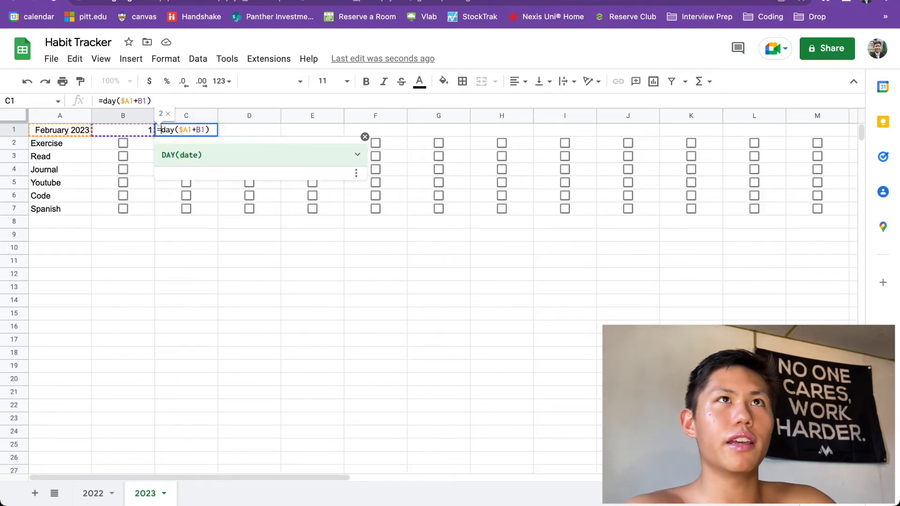
key(Left)
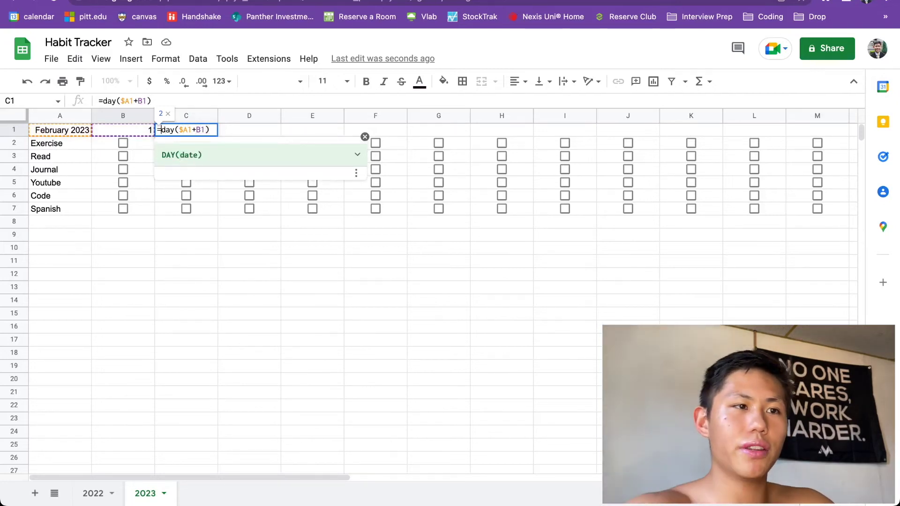
scroll(422, 281, right, 10)
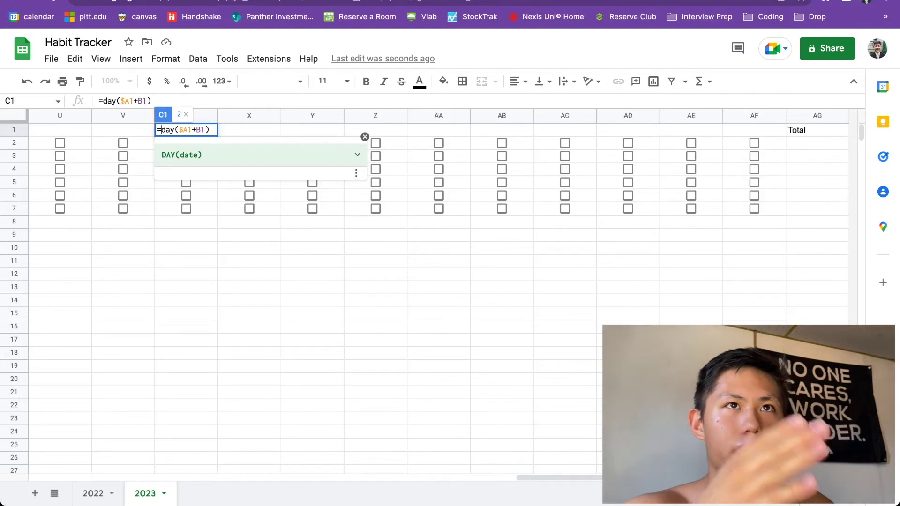
scroll(421, 281, left, 10)
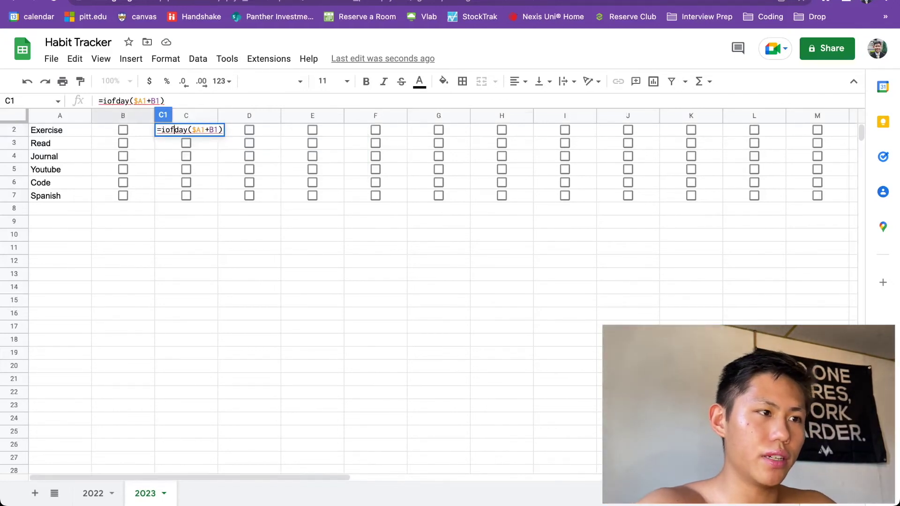
key(BackSpace)
key(BackSpace)
text(f()
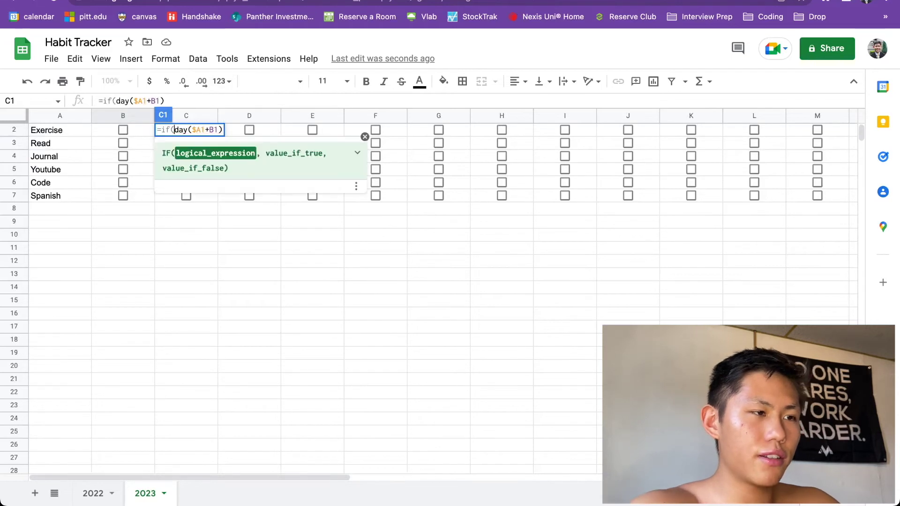
Complete the logical test of the IF formula in C1 as day($A1+B1)>1.
key(Right)
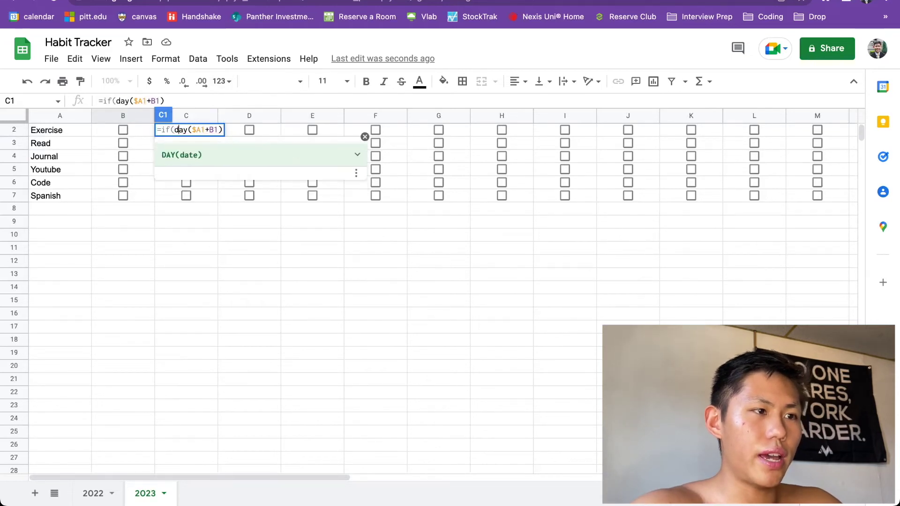
key(Right)
key(Right)
key(Right)
key(Right)
key(Right)
key(Right)
key(Right)
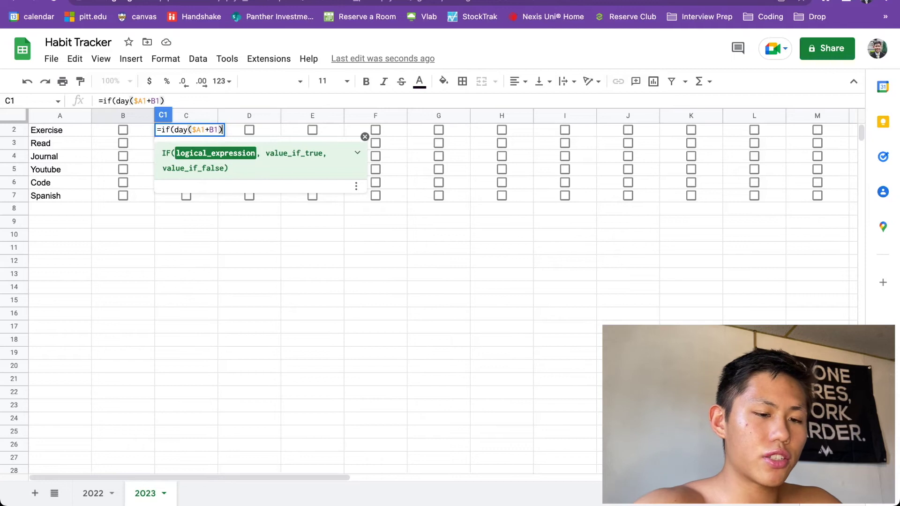
text(>1)
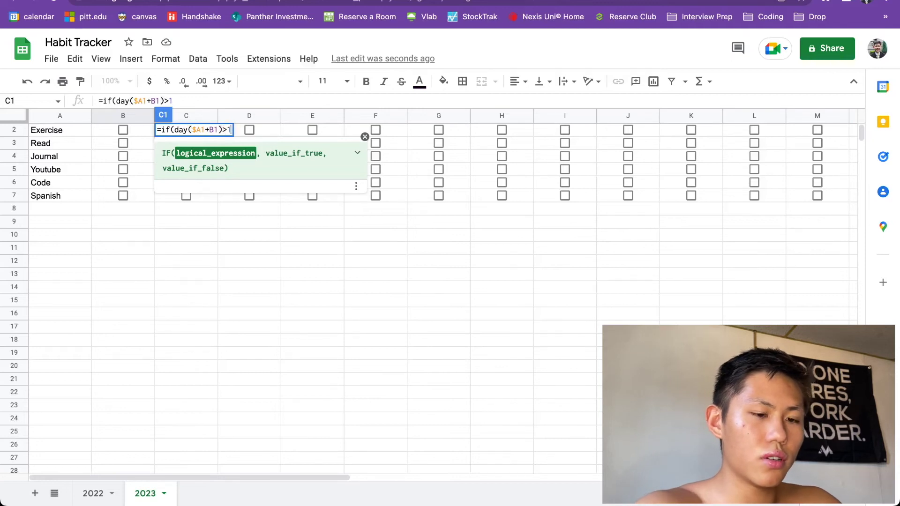
text(,)
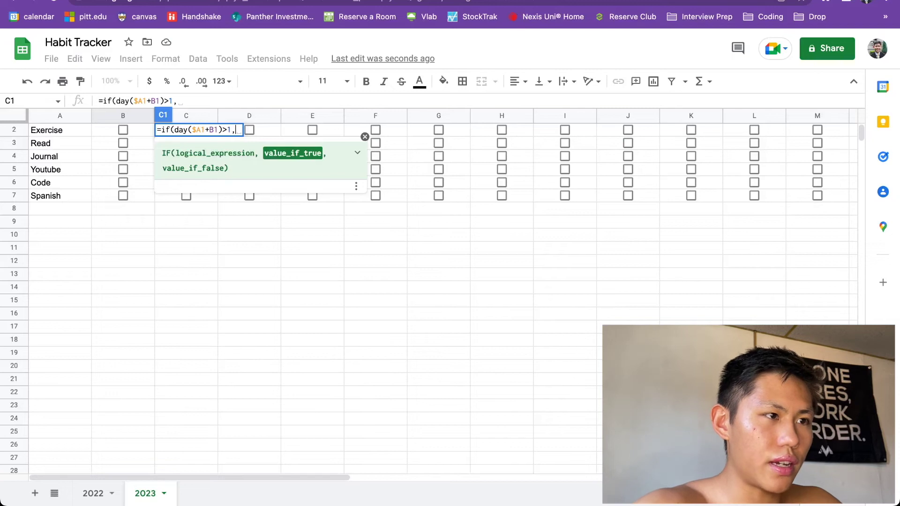
Finish the C1 formula with a copied day($A1+B1) as the true value and an empty string "" as the false value.
drag(222, 129, 174, 129)
key(ctrl+c)
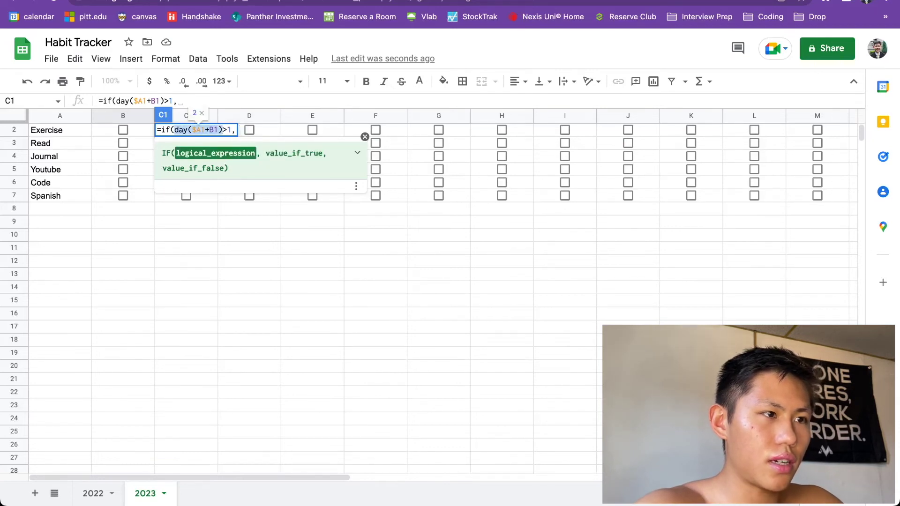
click(235, 130)
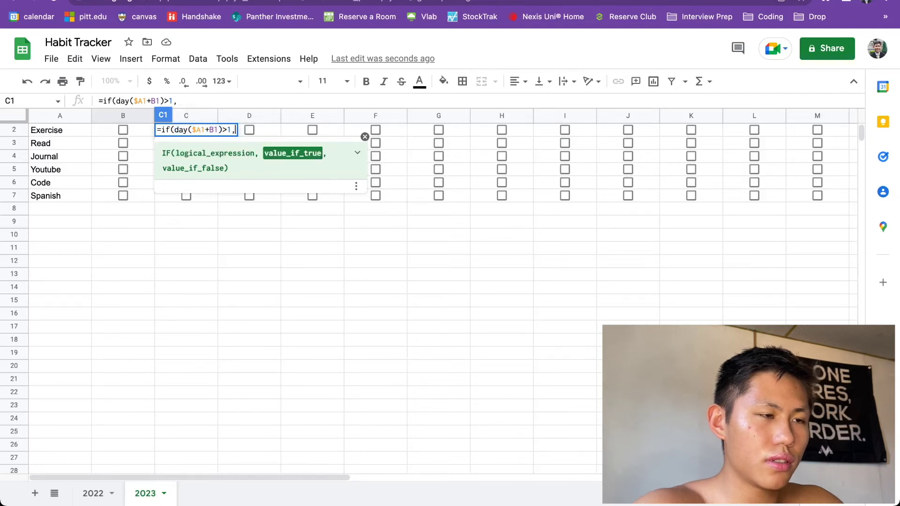
key(ctrl+v)
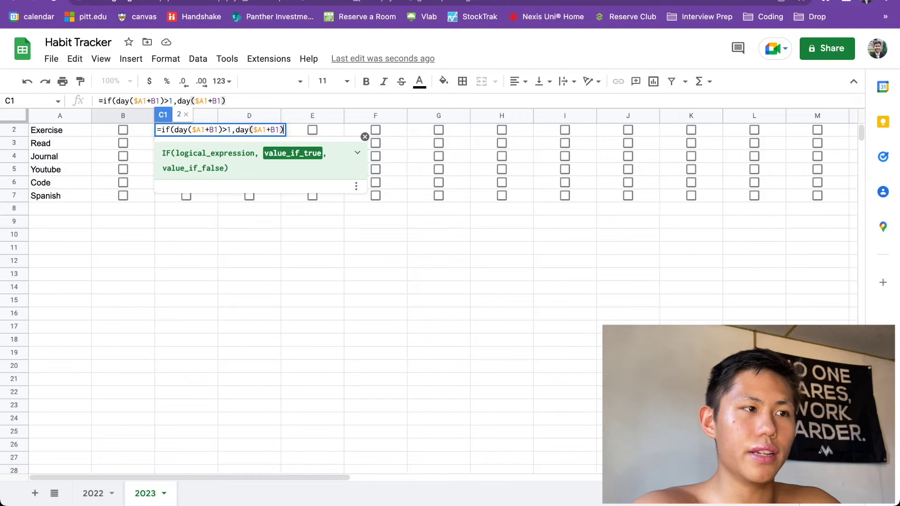
text(, )
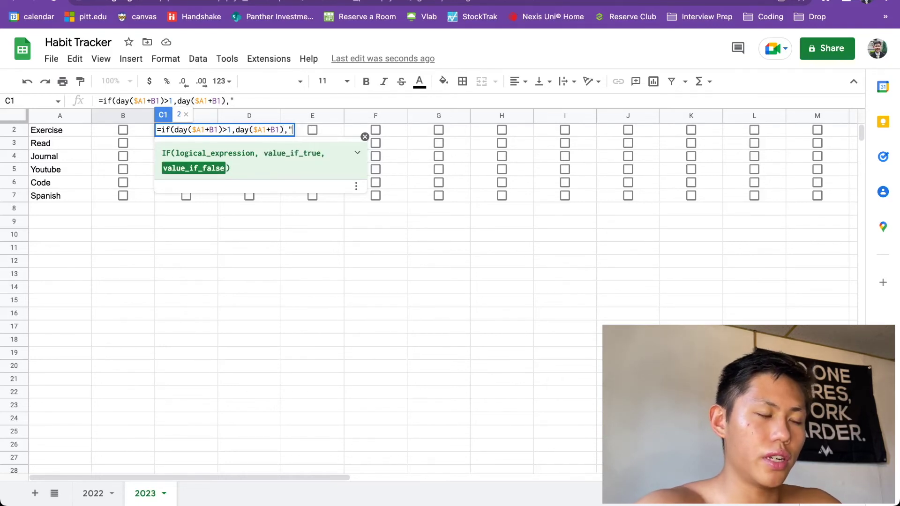
text(""))
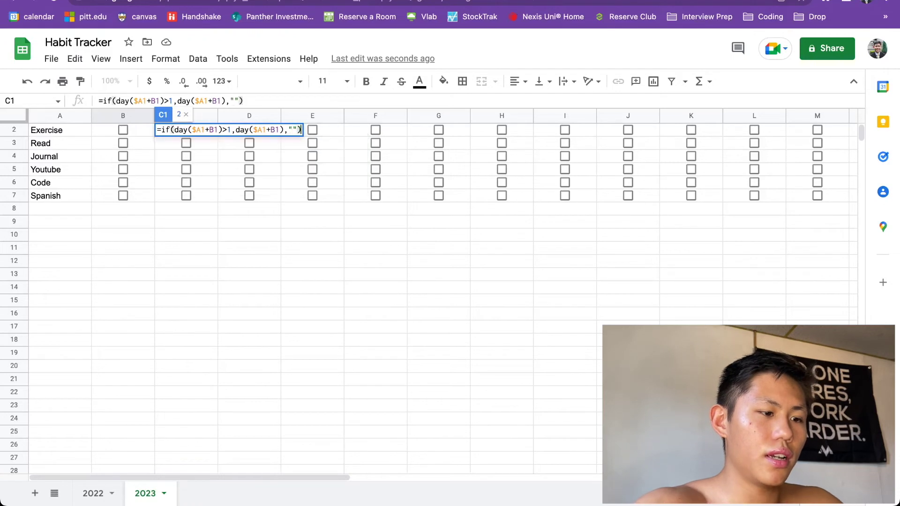
key(Return)
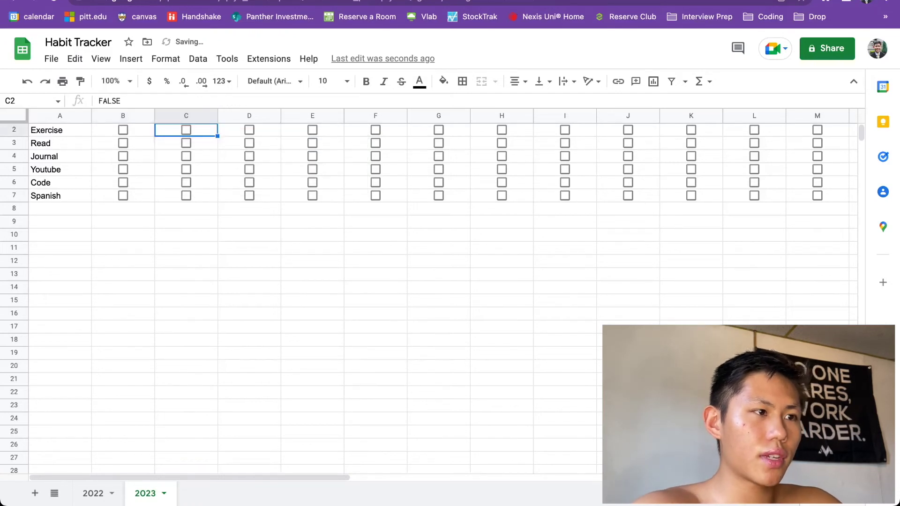
Fill the day-number formula from C1 across row 1 through AF1, up to the Total column.
scroll(422, 281, up, 1)
click(186, 131)
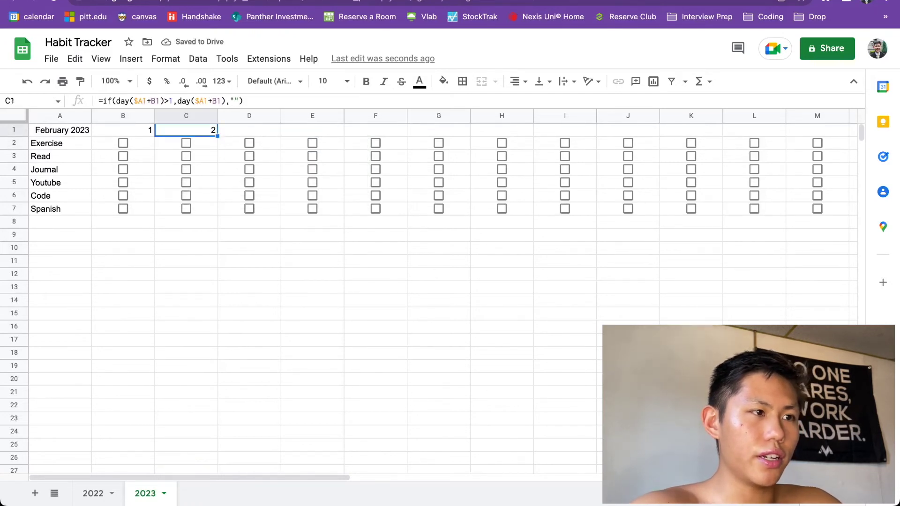
drag(217, 136, 344, 135)
scroll(421, 281, right, 1)
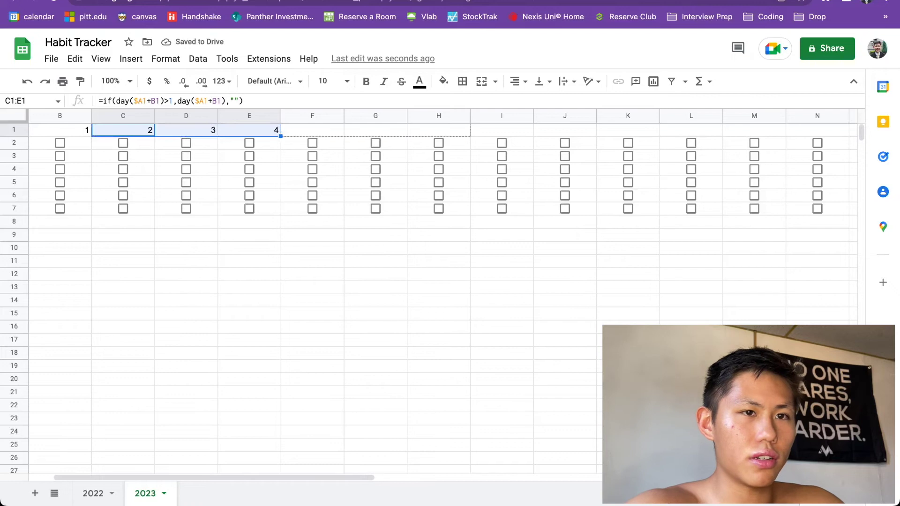
scroll(421, 281, right, 2)
scroll(422, 281, right, 17)
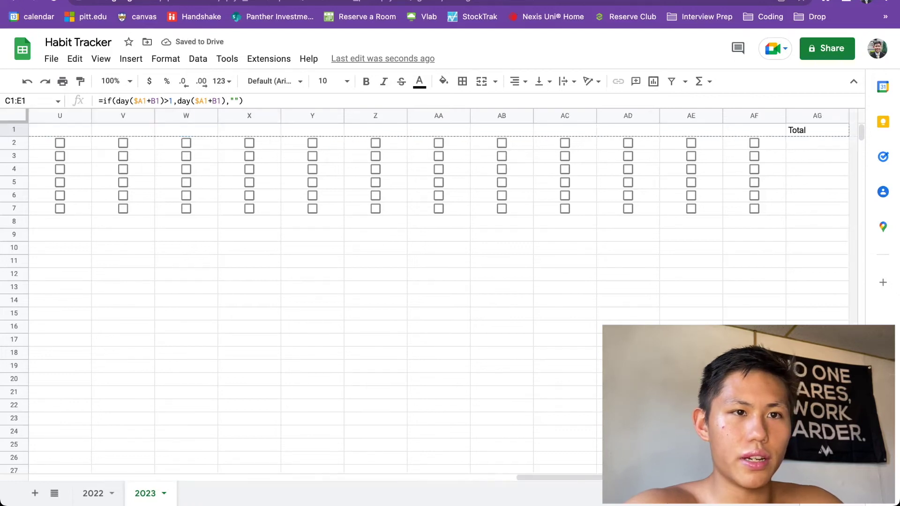
drag(818, 132, 769, 131)
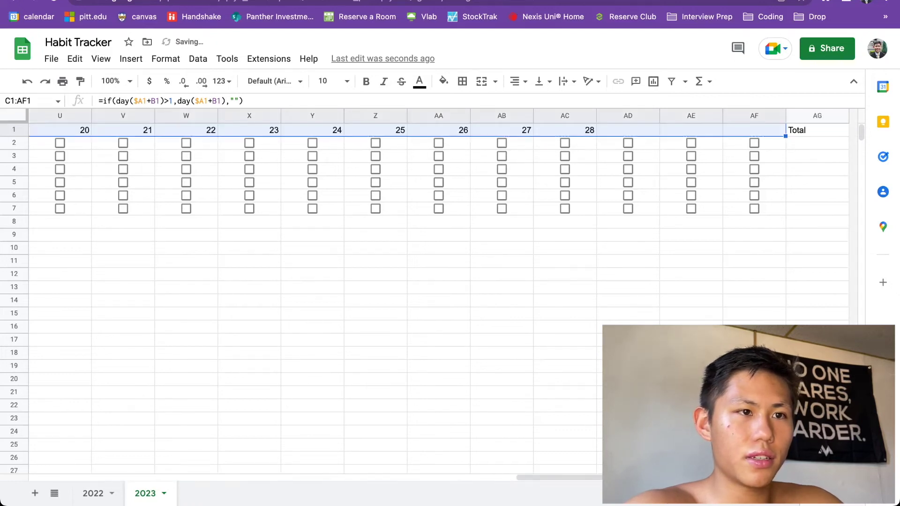
Examine the end-of-month day formulas in AC1 through AF1 and the starting cells A1 through C1.
click(565, 130)
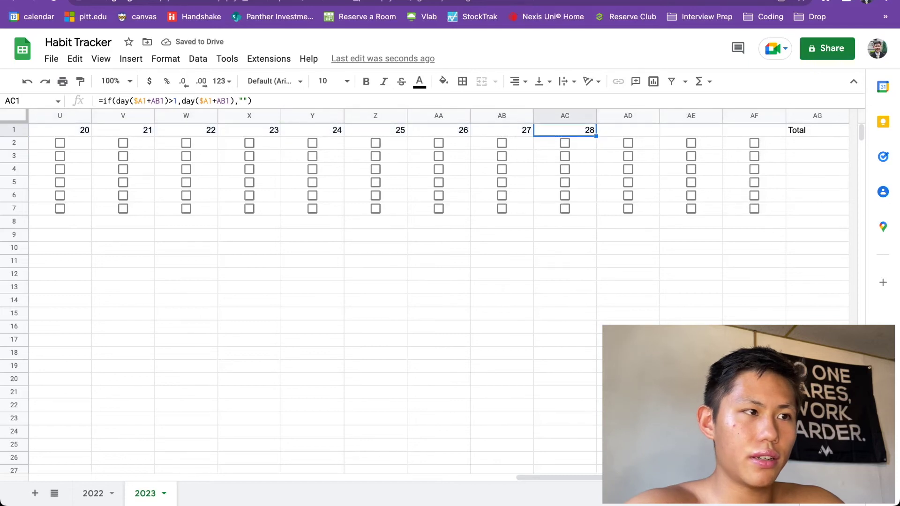
click(628, 130)
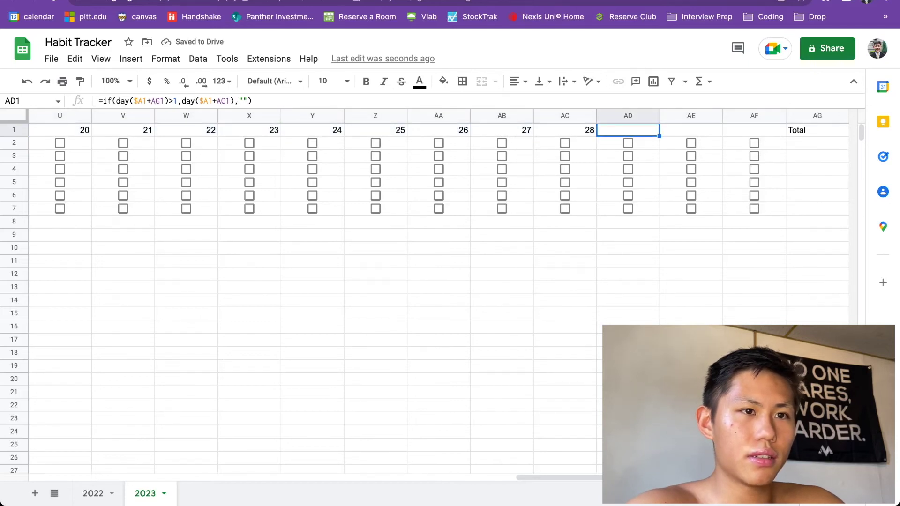
click(690, 130)
click(754, 130)
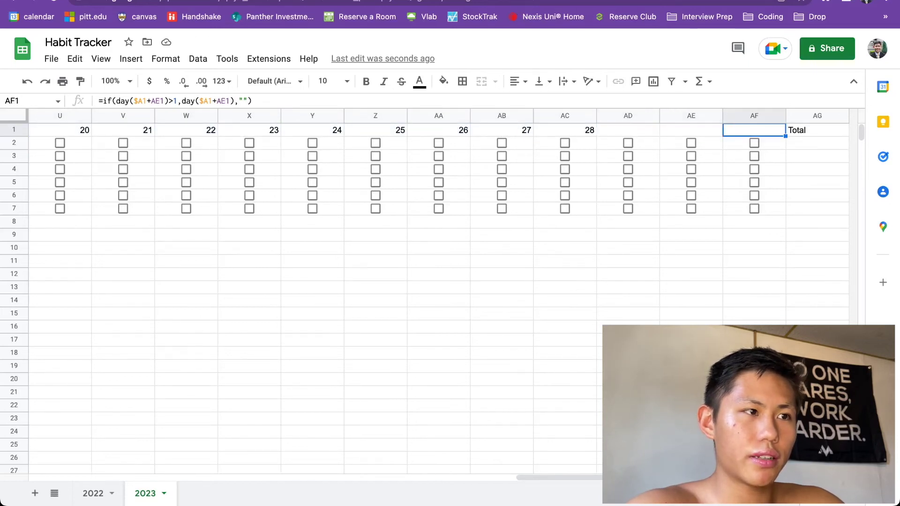
click(691, 130)
click(628, 130)
click(754, 130)
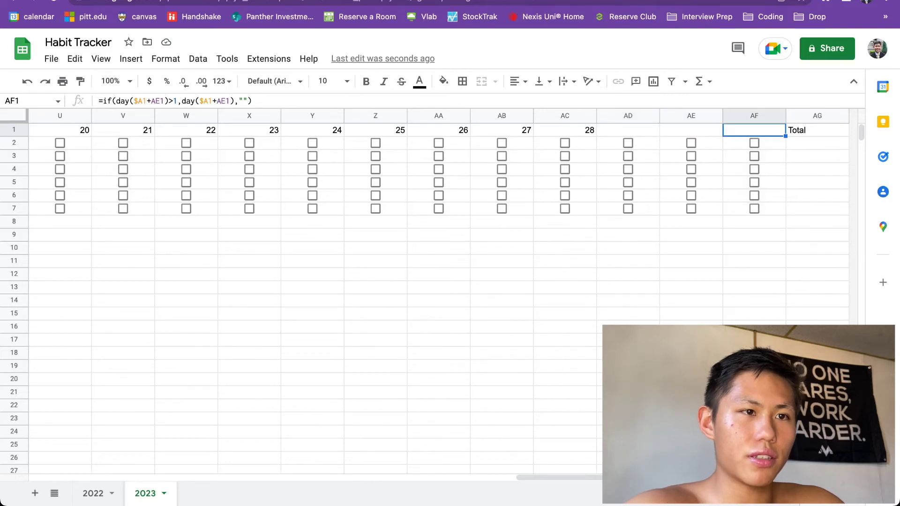
scroll(439, 281, left, 20)
click(60, 130)
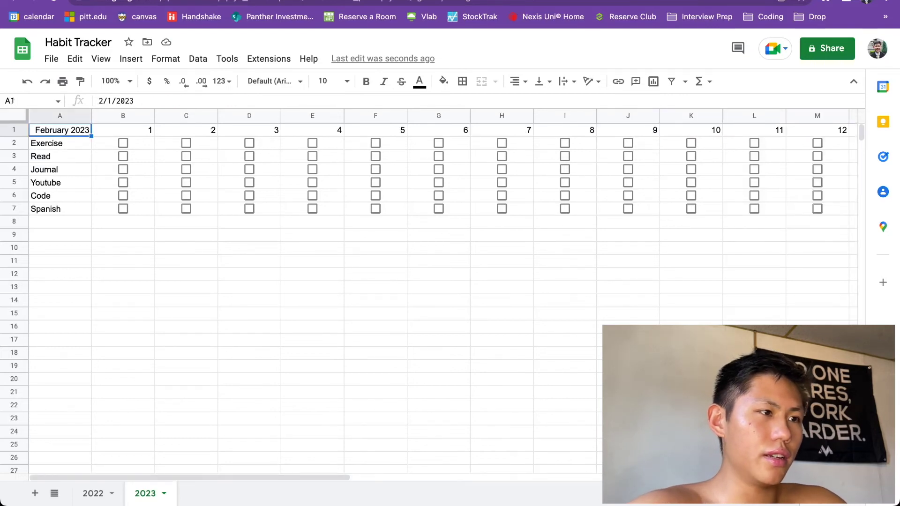
click(123, 130)
click(186, 130)
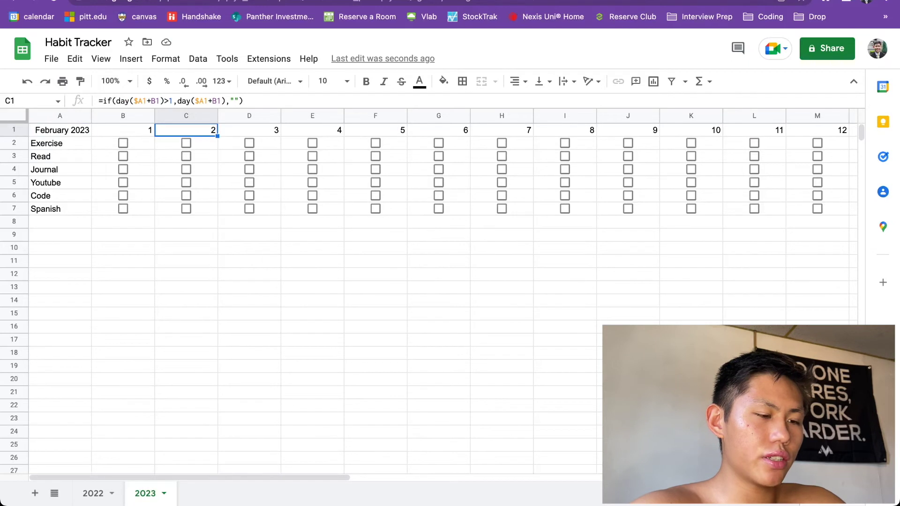
Set the month in cell A1 to January 2023.
click(60, 130)
text(Jan)
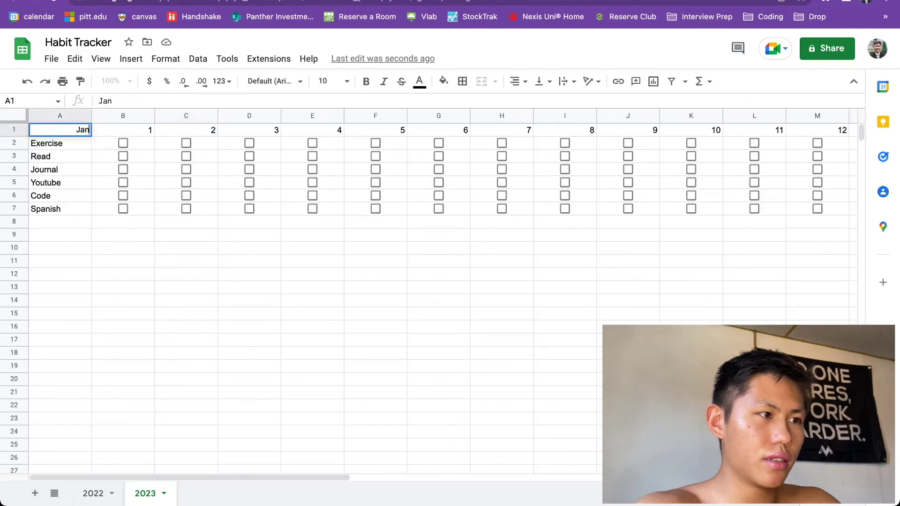
text(uary 202)
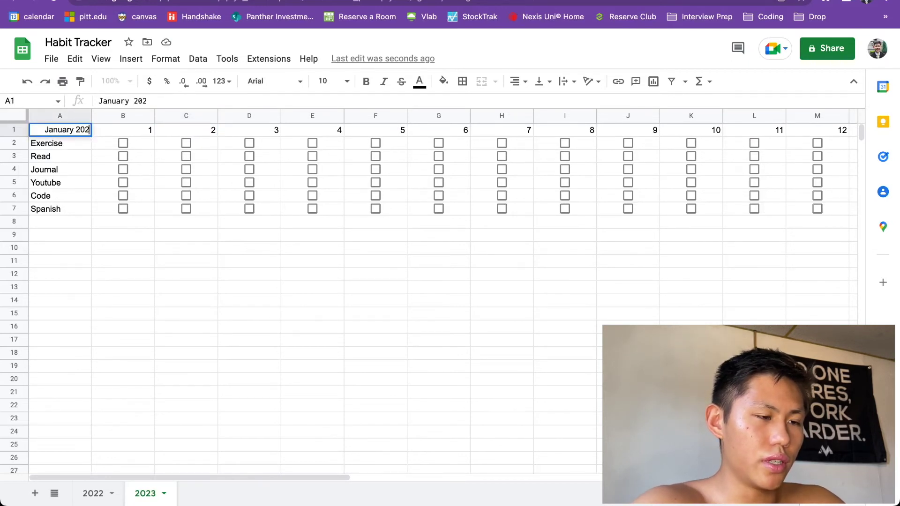
text(3)
key(Return)
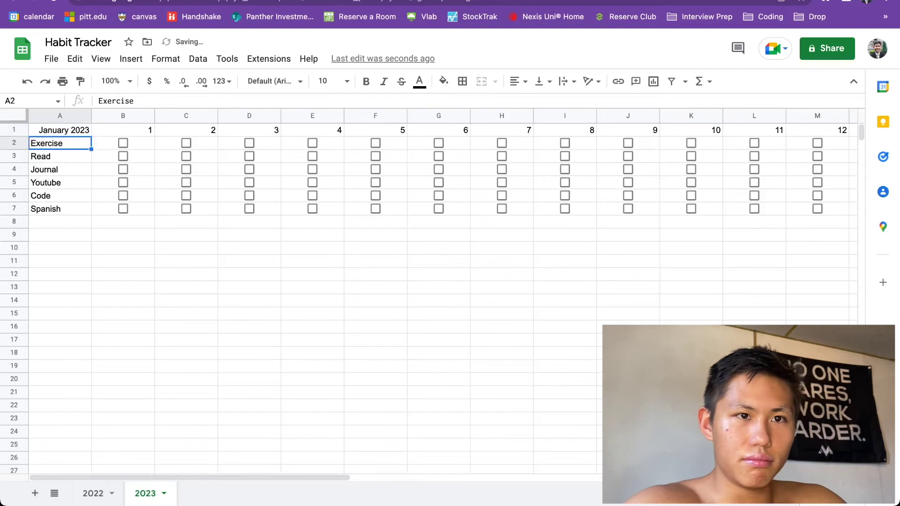
Check the end-of-month day numbers and their formulas in AC1 through AF1 for the January date.
scroll(422, 281, right, 10)
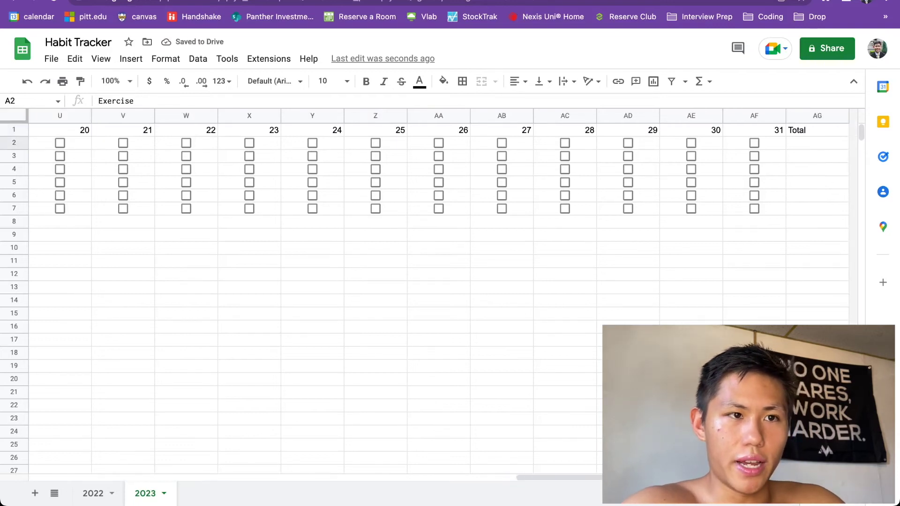
click(628, 130)
click(564, 130)
click(628, 131)
key(Right)
key(Right)
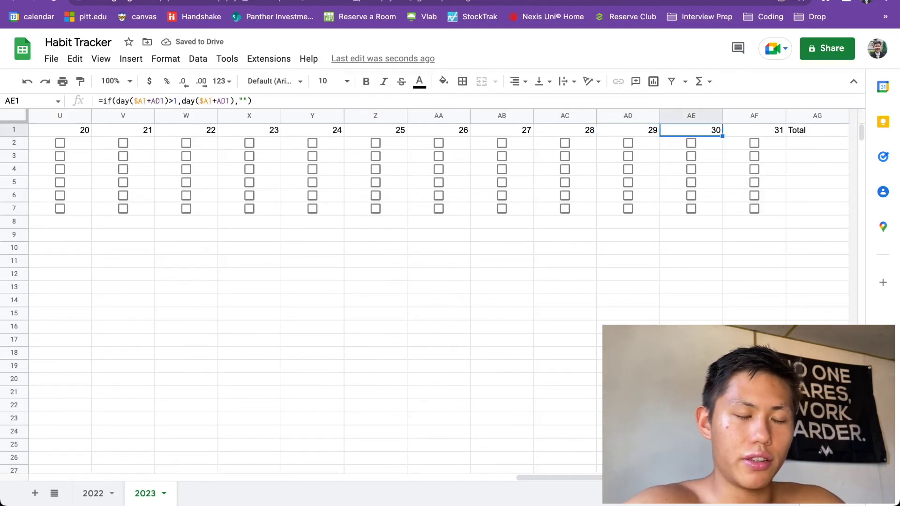
scroll(422, 281, left, 10)
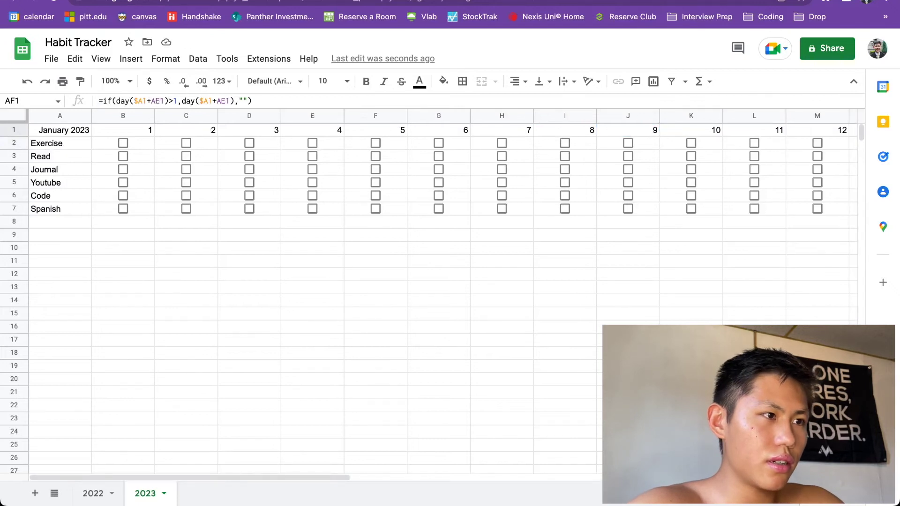
Center-align the whole header row from A1 through AG1.
click(60, 130)
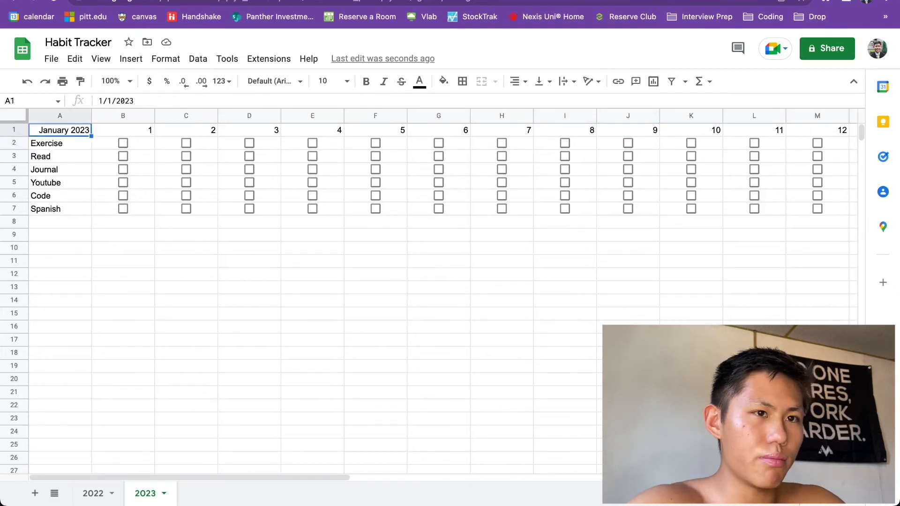
key(super+shift+Right)
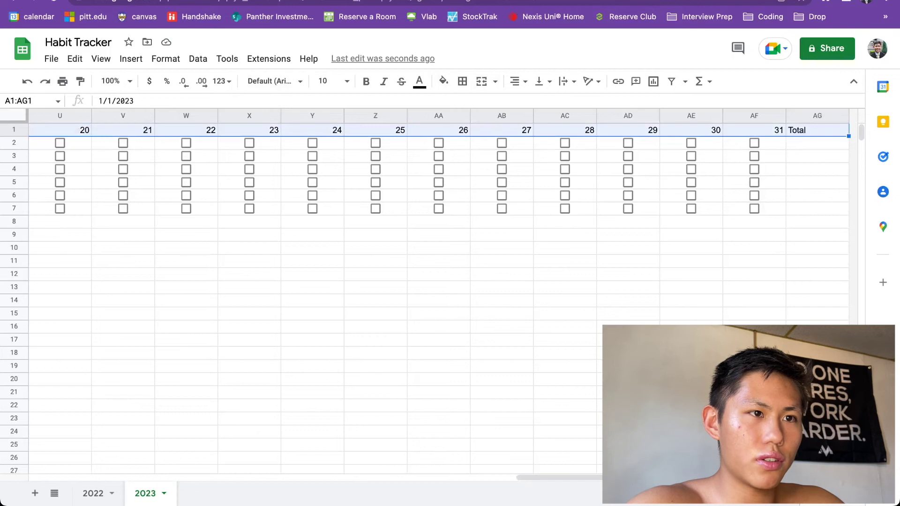
click(517, 81)
click(532, 103)
scroll(440, 234, left, 20)
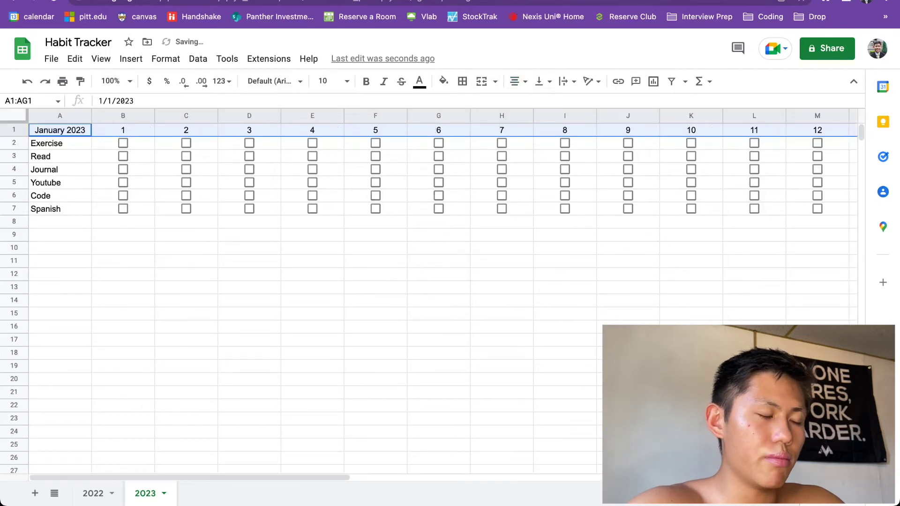
click(123, 235)
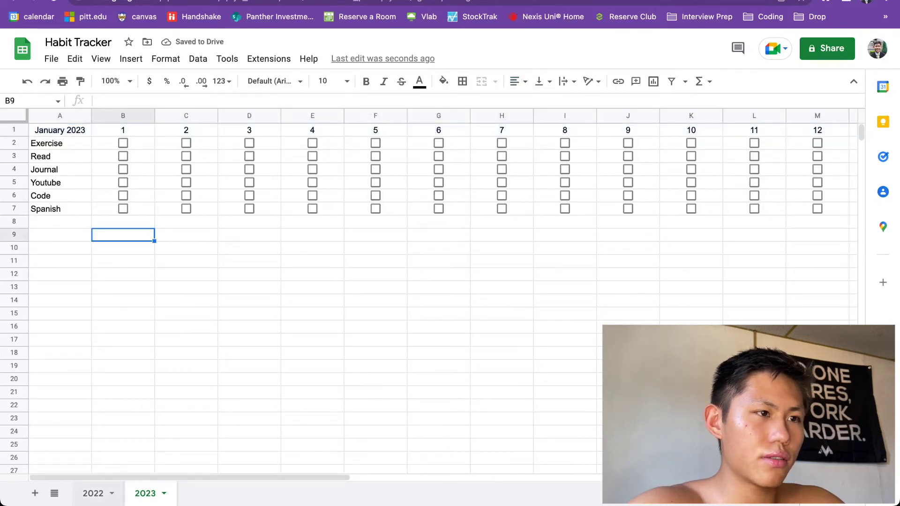
Compare with the 2022 sheet's layout and fit the widths of day columns B through AF on the 2023 sheet to their contents.
click(93, 493)
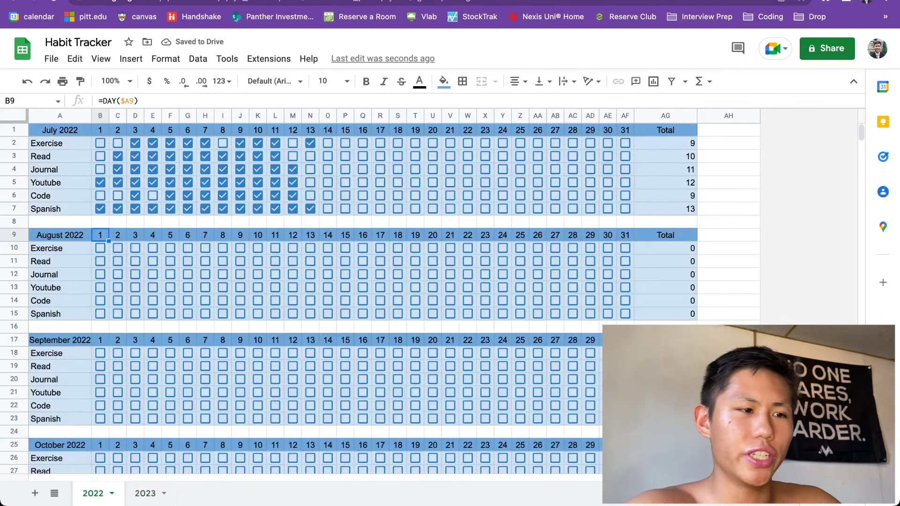
key(alt+Down)
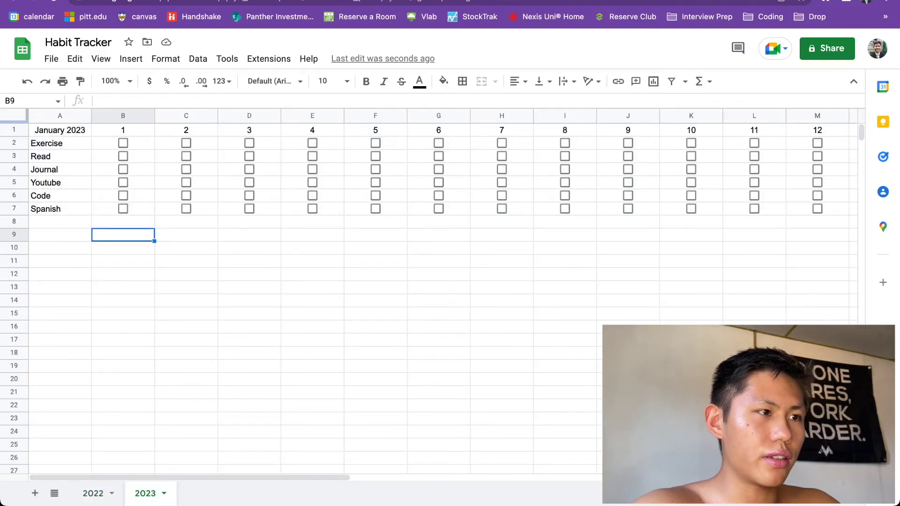
double_click(153, 115)
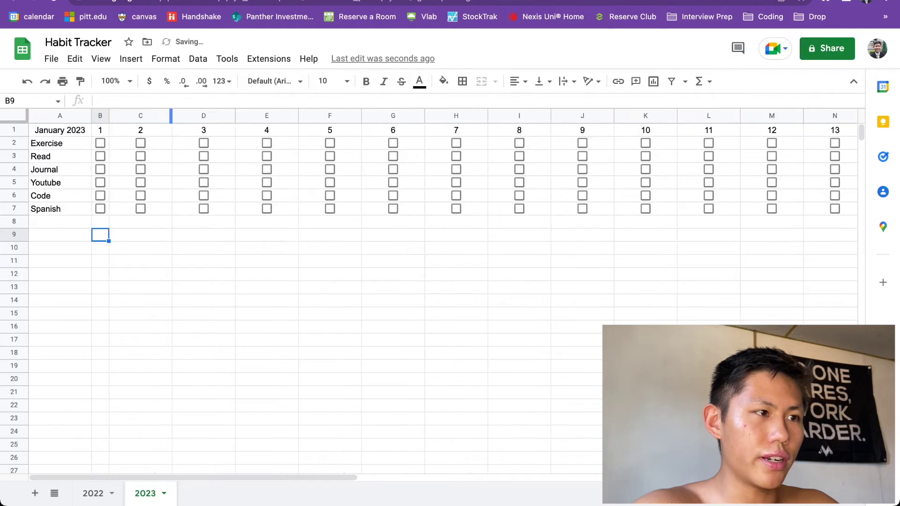
double_click(171, 116)
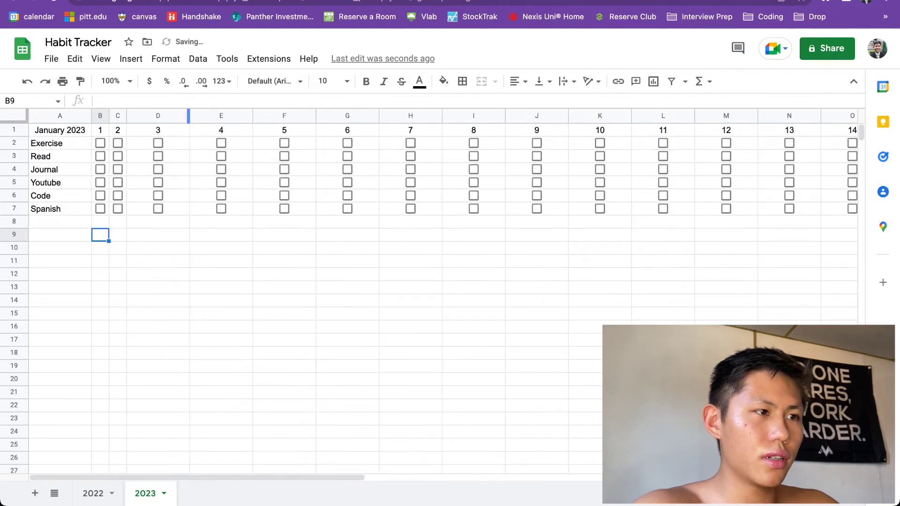
double_click(189, 115)
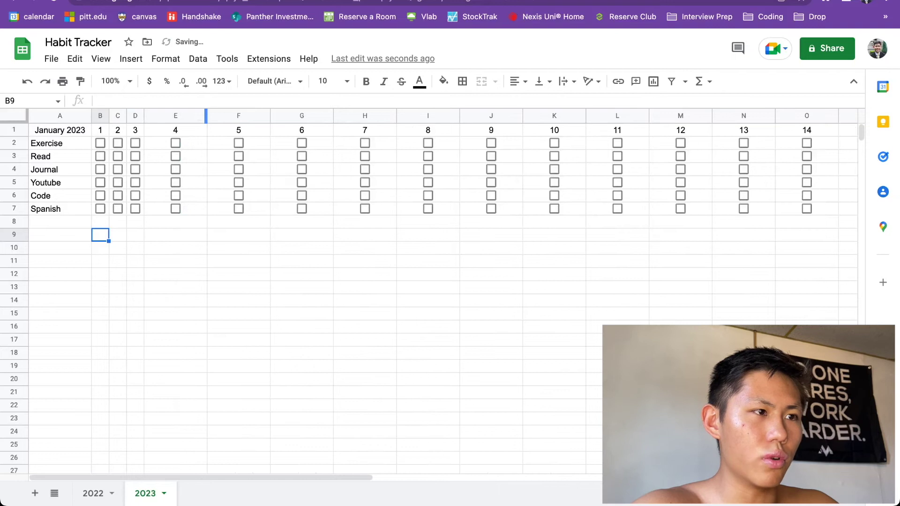
double_click(206, 115)
double_click(224, 115)
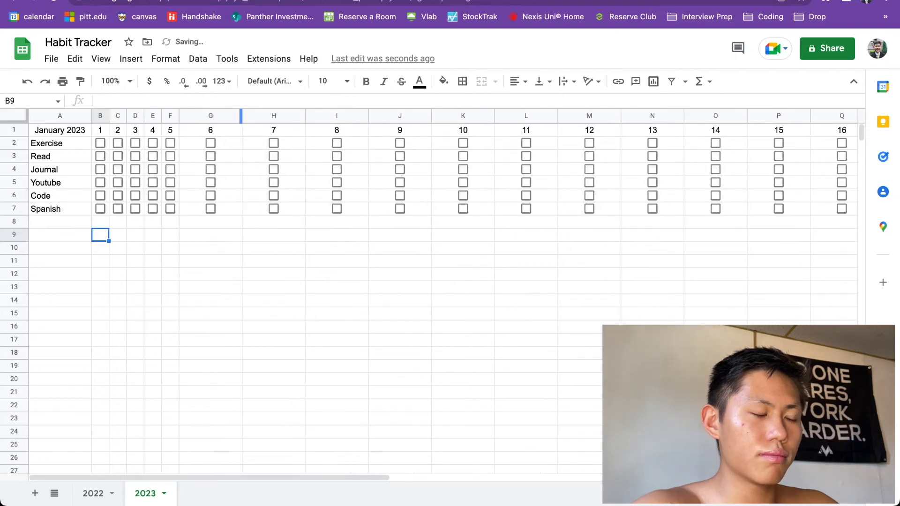
double_click(241, 116)
double_click(259, 116)
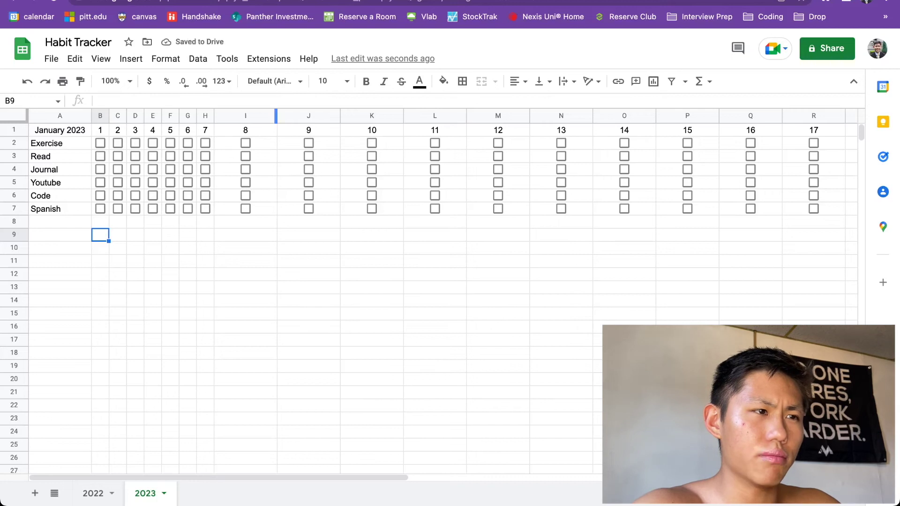
double_click(277, 116)
double_click(294, 116)
double_click(311, 116)
double_click(329, 116)
double_click(346, 115)
click(360, 116)
double_click(364, 116)
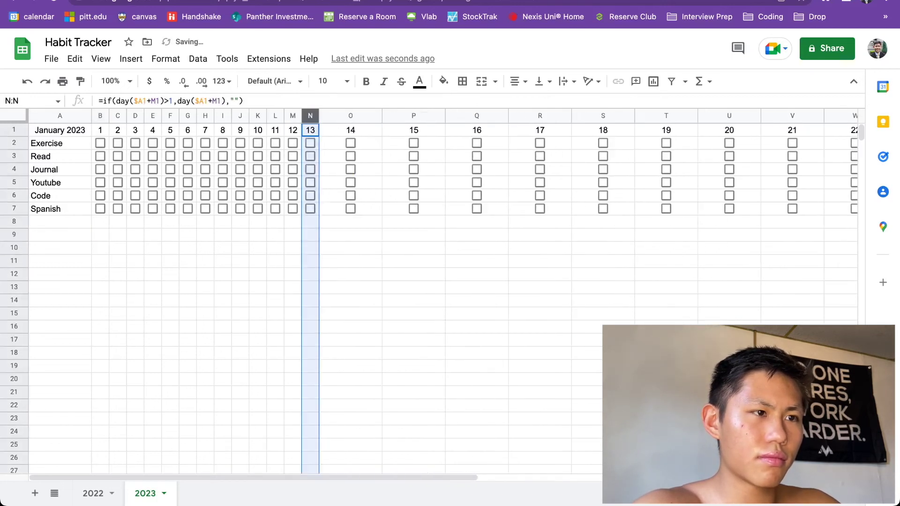
click(366, 221)
double_click(416, 115)
double_click(434, 116)
double_click(452, 116)
double_click(470, 116)
double_click(487, 116)
double_click(505, 116)
double_click(522, 116)
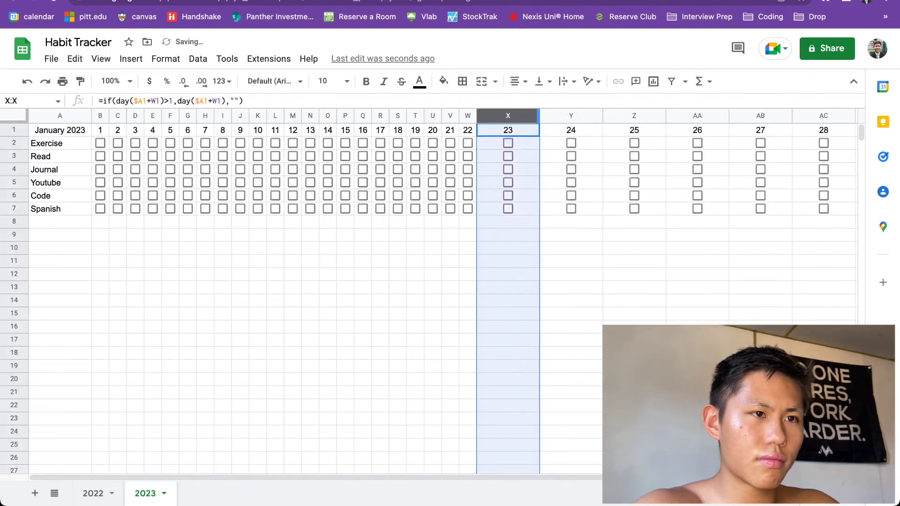
double_click(539, 116)
double_click(511, 116)
double_click(529, 116)
double_click(565, 116)
double_click(644, 116)
double_click(662, 115)
double_click(679, 116)
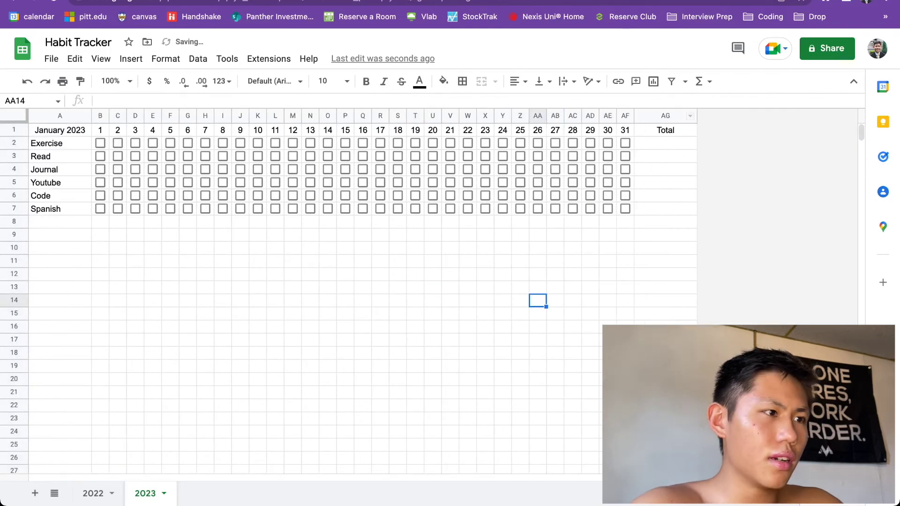
click(607, 260)
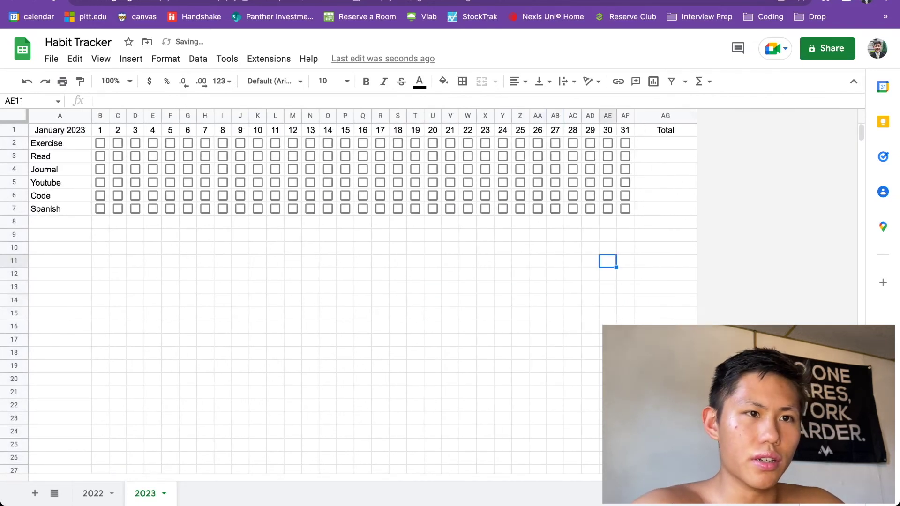
Tick the Exercise checkboxes for days 20, 26 and 30.
click(665, 143)
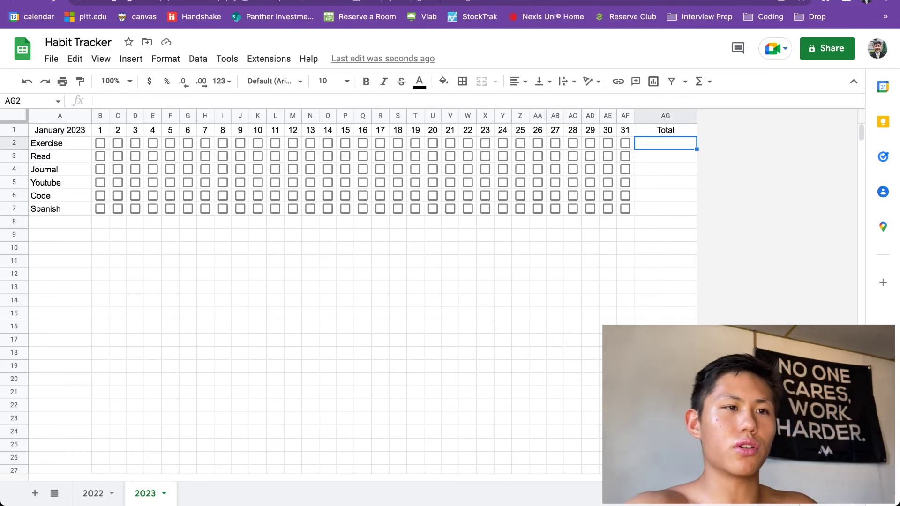
click(432, 148)
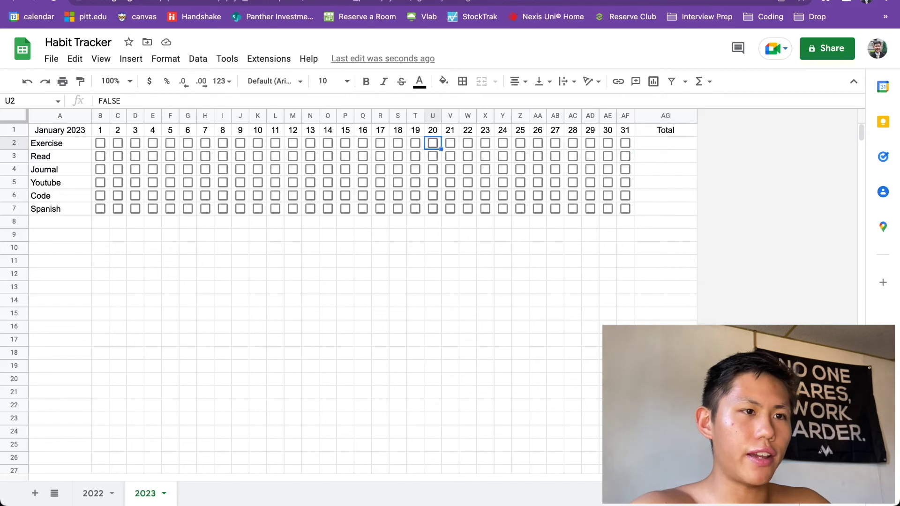
click(433, 143)
click(537, 144)
click(608, 143)
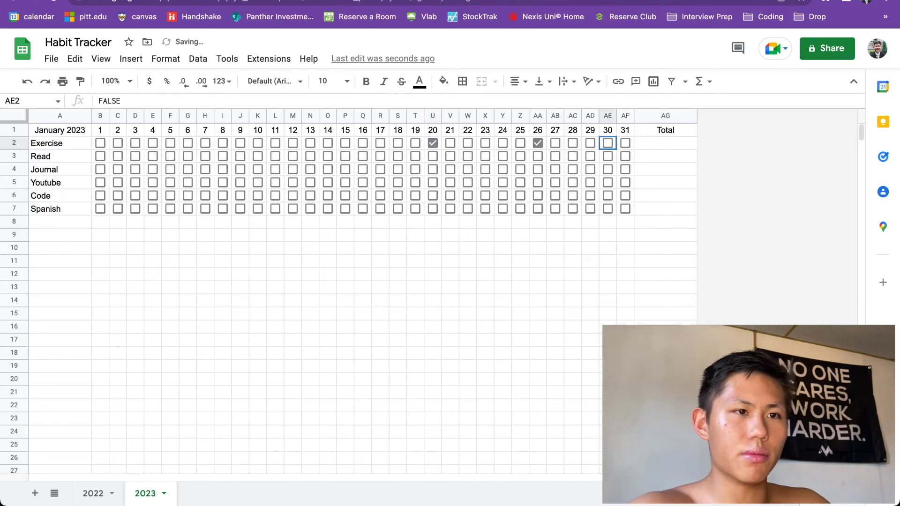
key(space)
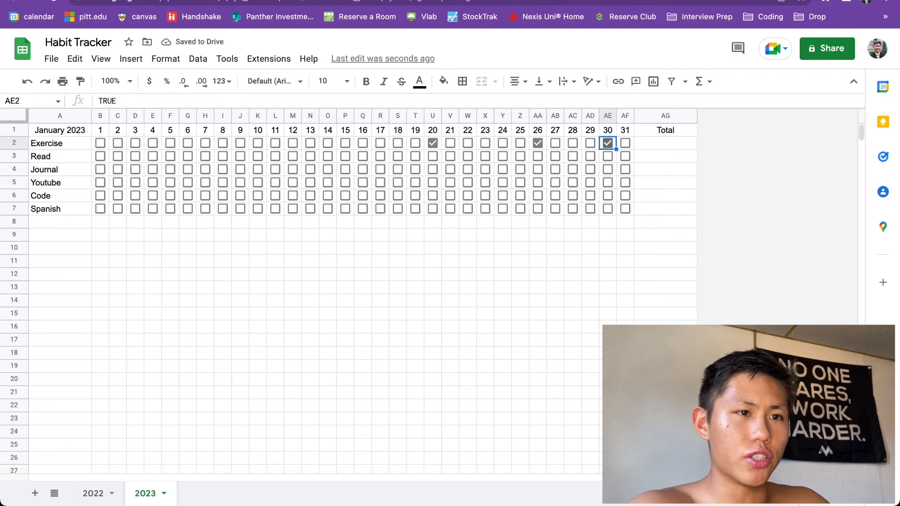
Untick the Exercise checkboxes for days 30, 26 and 20.
key(space)
click(537, 143)
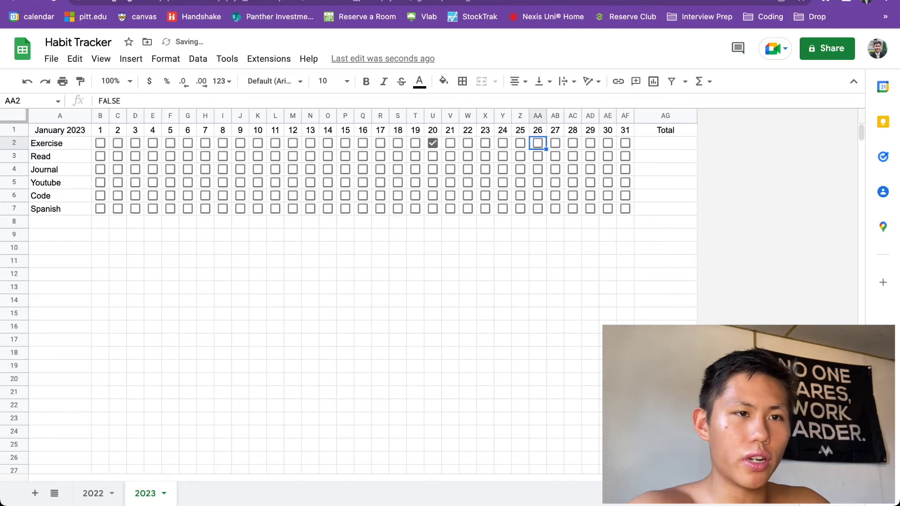
click(432, 143)
click(665, 143)
text(3)
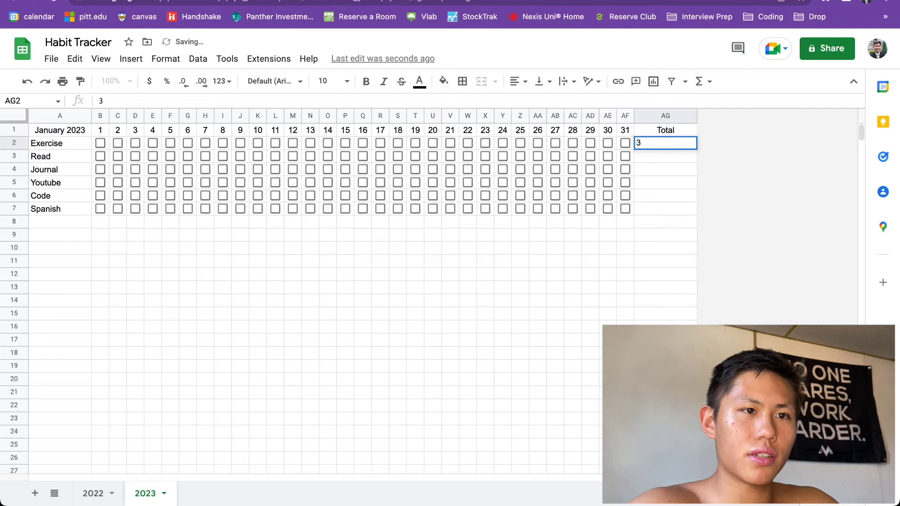
key(Return)
key(Up)
key(BackSpace)
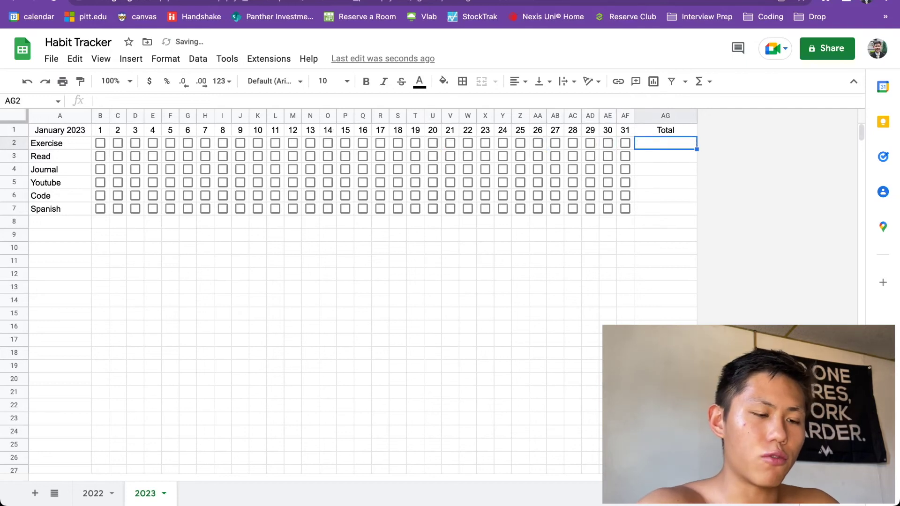
Enter =COUNTIF(B2:AF2,true) as the Exercise total in AG2 to count the ticked days.
text(=countif)
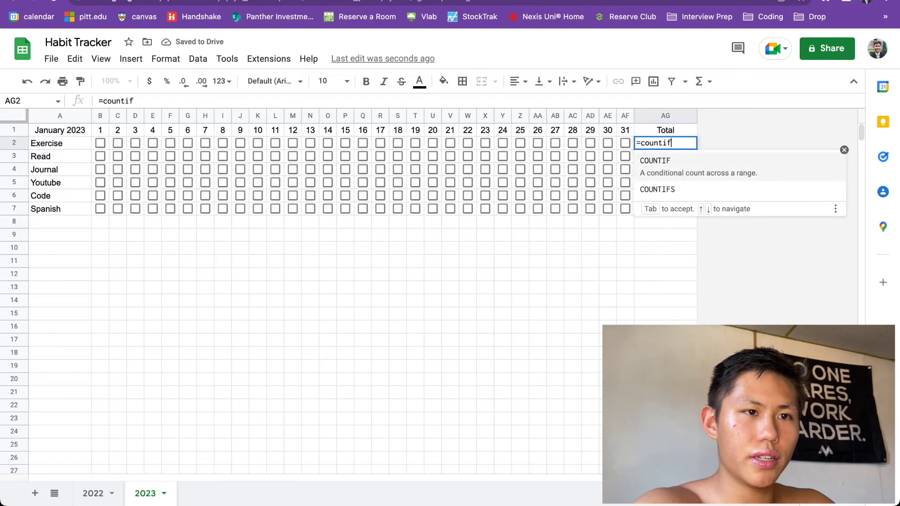
key(Tab)
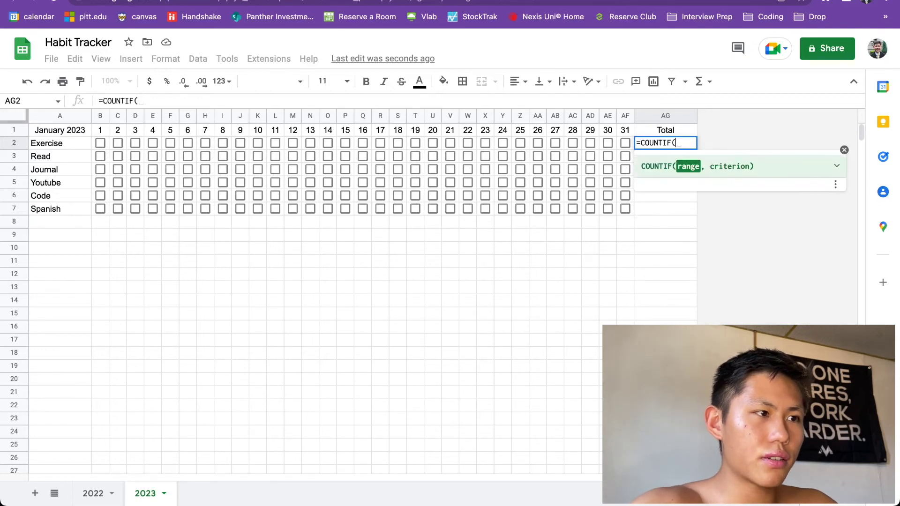
drag(100, 143, 625, 143)
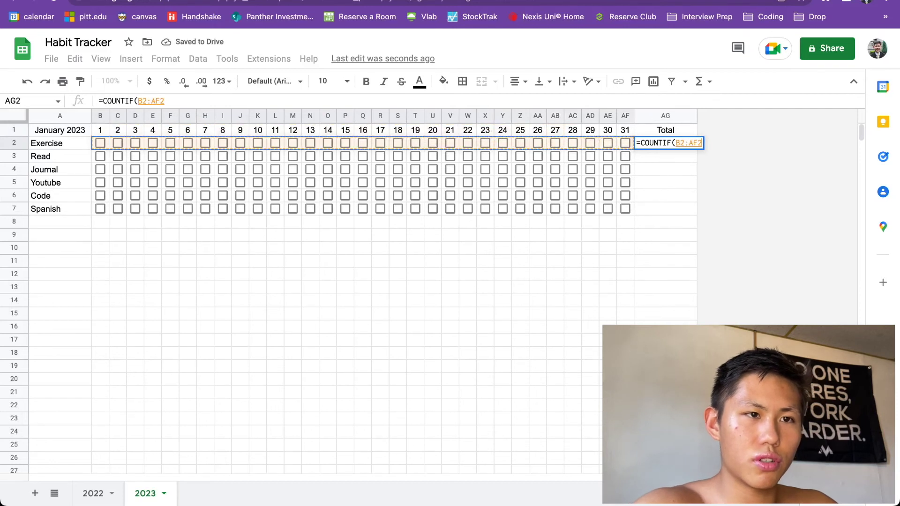
text(,)
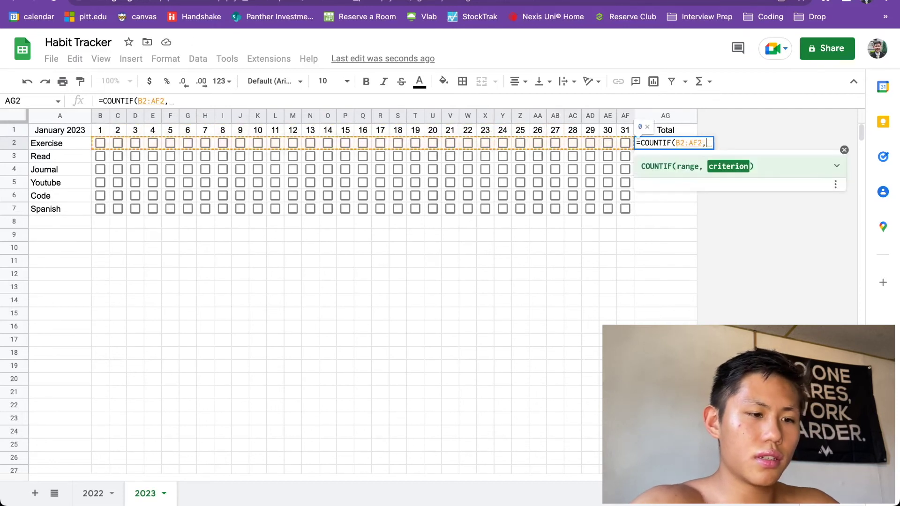
text(true))
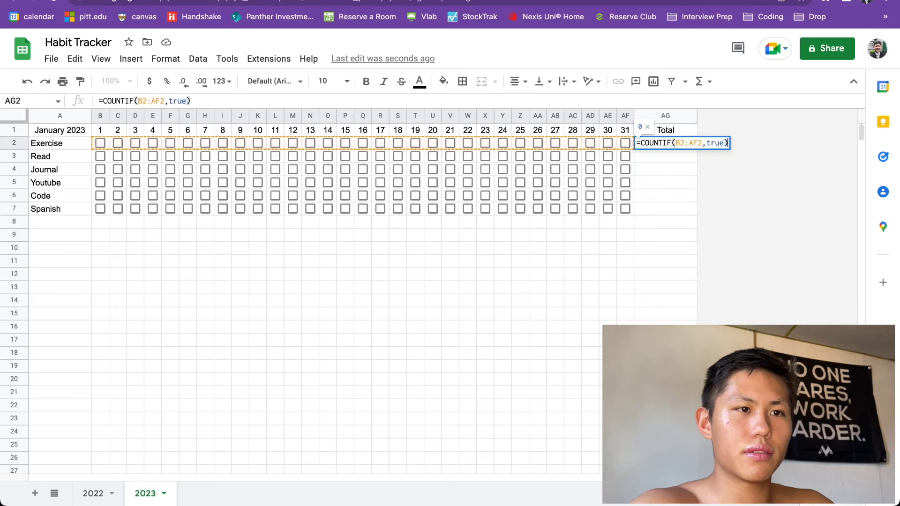
key(Return)
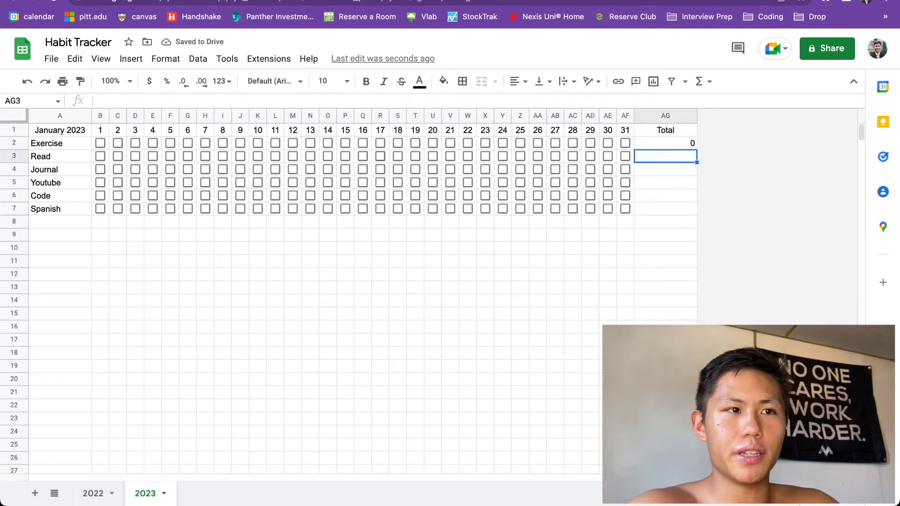
Tick the Read checkbox for day 17, open the cell to inspect its underlying value, and clear it again.
click(380, 156)
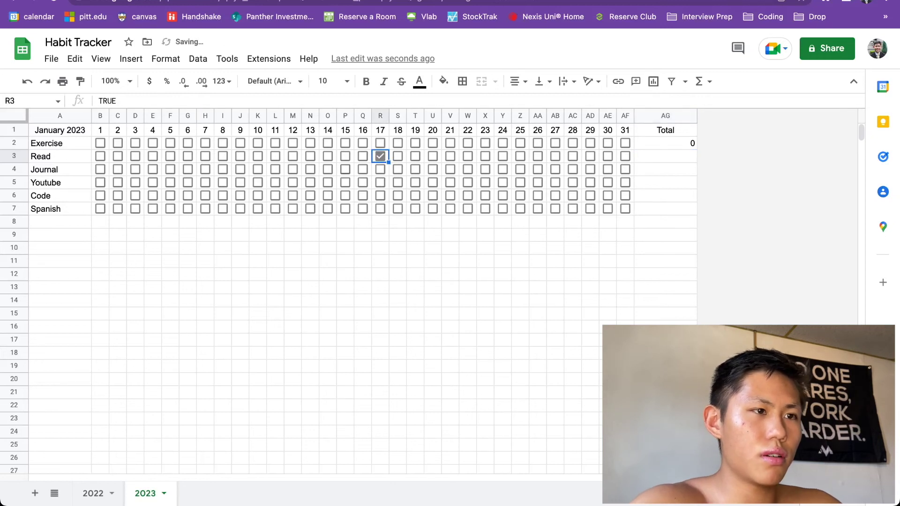
key(Left)
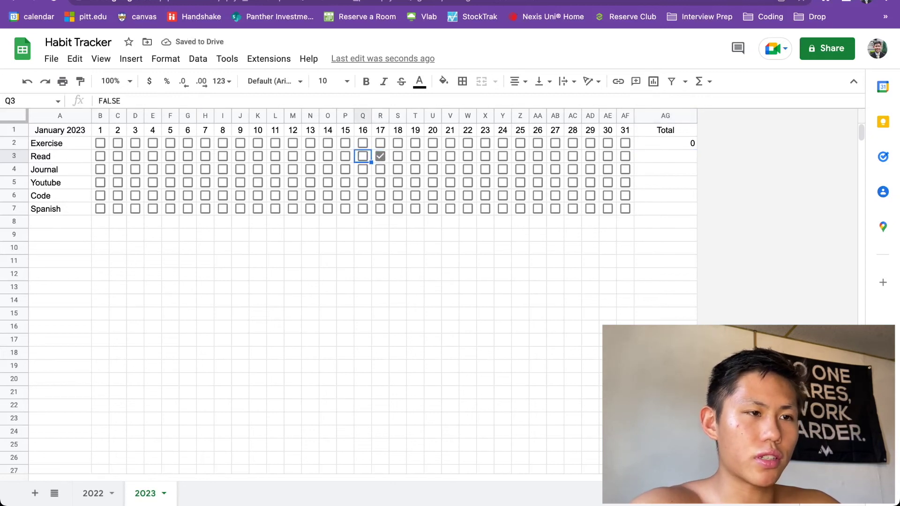
key(Right)
key(Return)
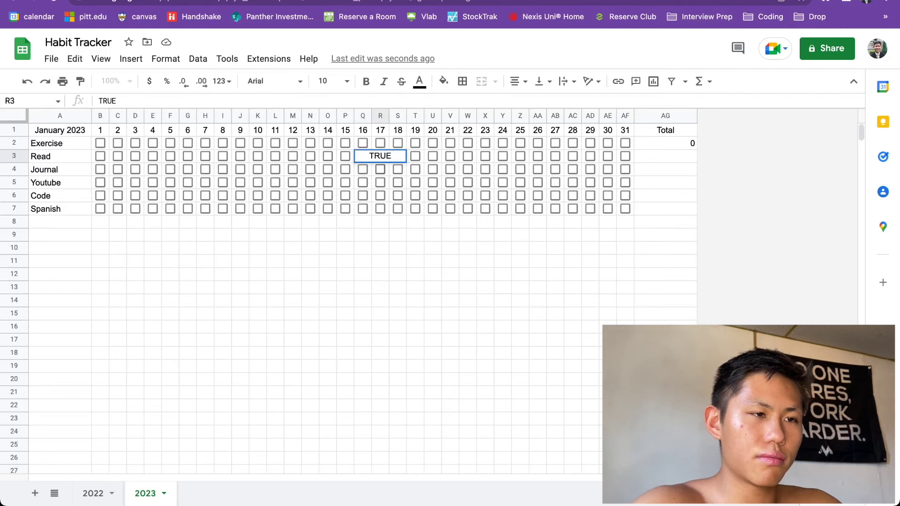
key(Return)
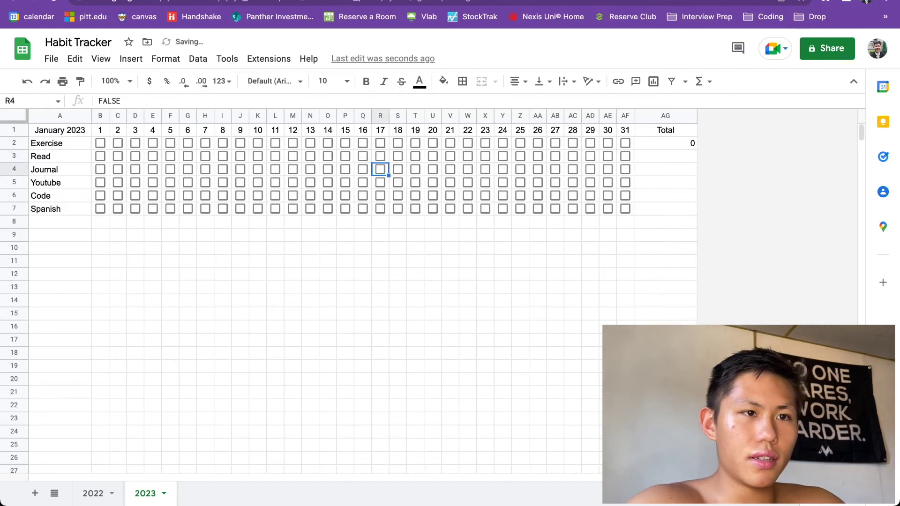
Test the Exercise total by ticking days 29, 25 and 22, check its formula, and untick those days.
click(589, 143)
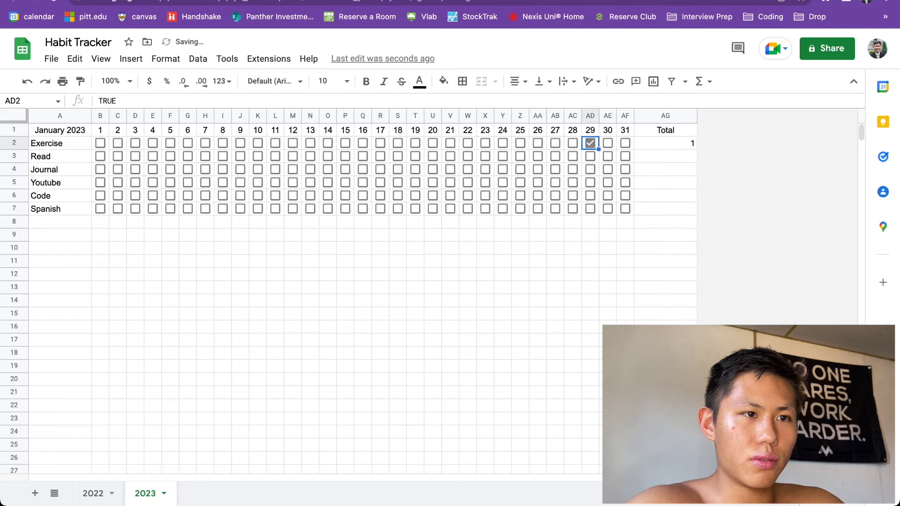
click(525, 143)
click(520, 143)
click(468, 143)
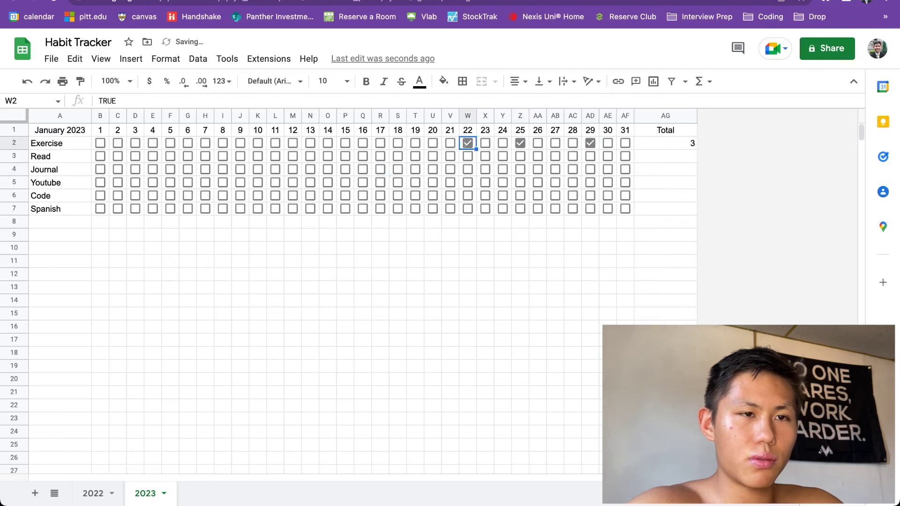
click(666, 144)
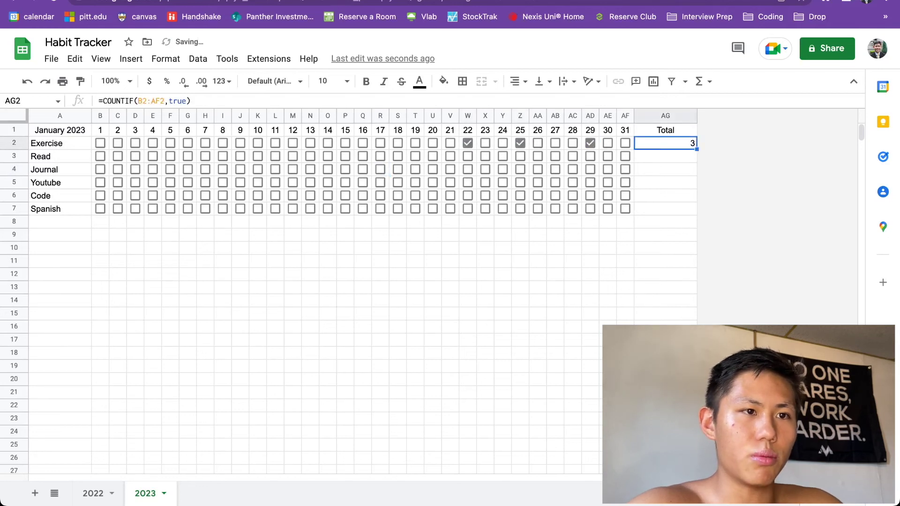
click(590, 144)
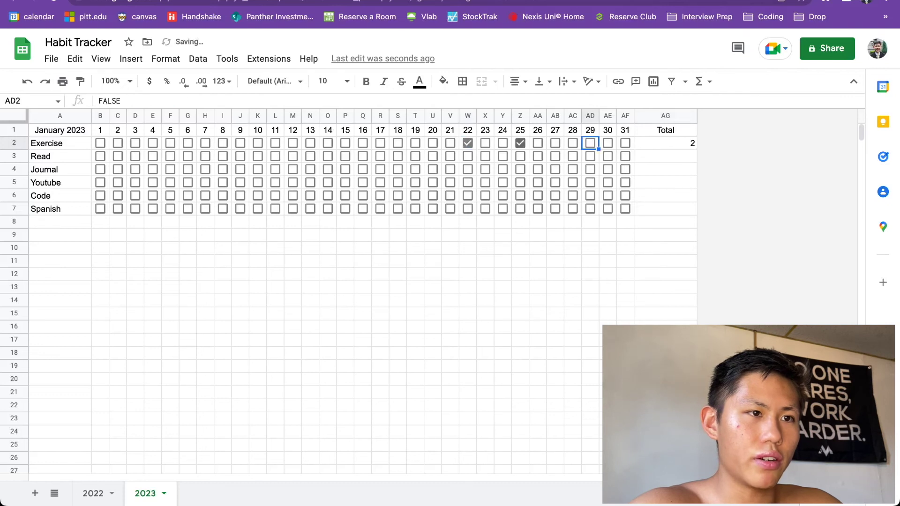
click(520, 143)
click(468, 143)
Fill the COUNTIF formula from AG2 down through AG7 so every habit row has a total.
click(665, 156)
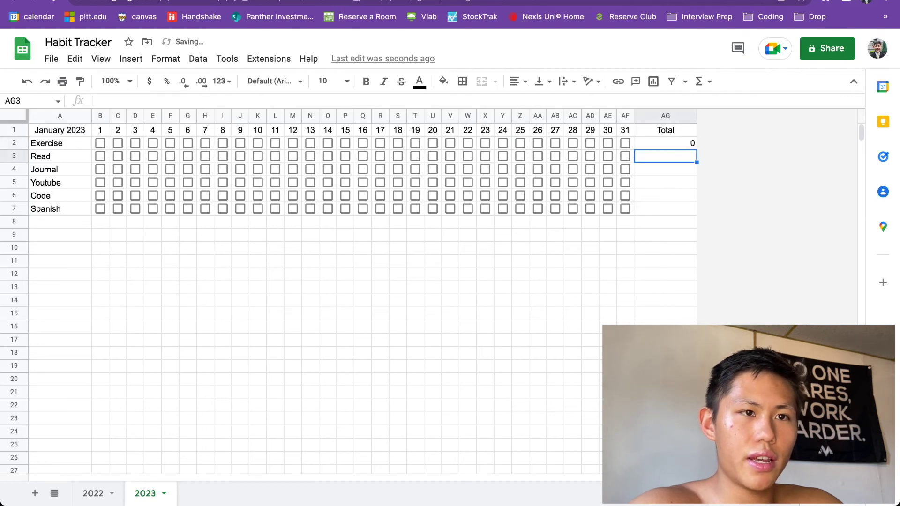
click(665, 144)
drag(697, 149, 693, 213)
Test the totals by ticking Code on day 28, Read on 28 and 21, Journal and Spanish on 22, and untick them all.
click(573, 196)
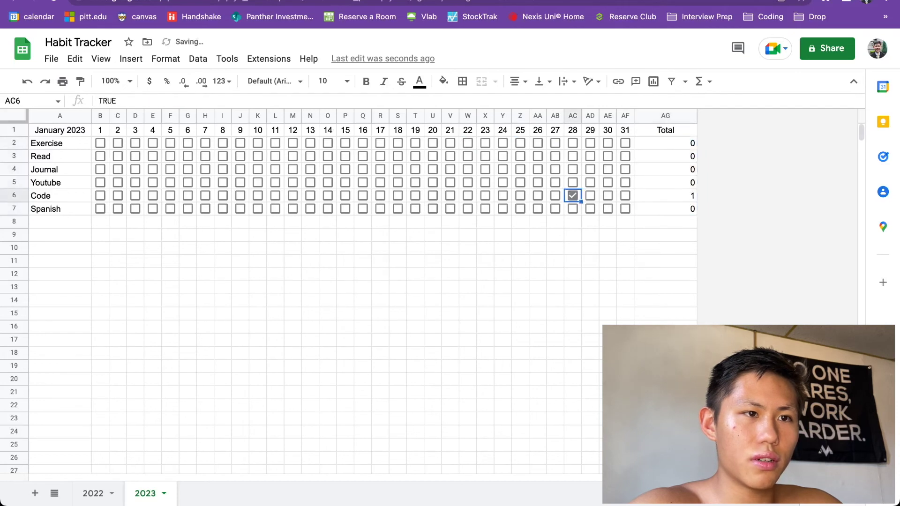
click(573, 156)
click(450, 156)
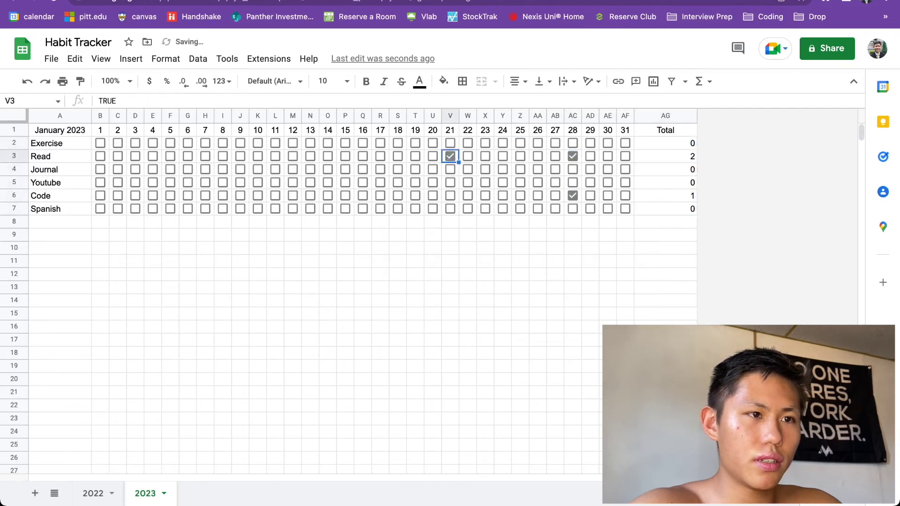
click(467, 169)
click(468, 209)
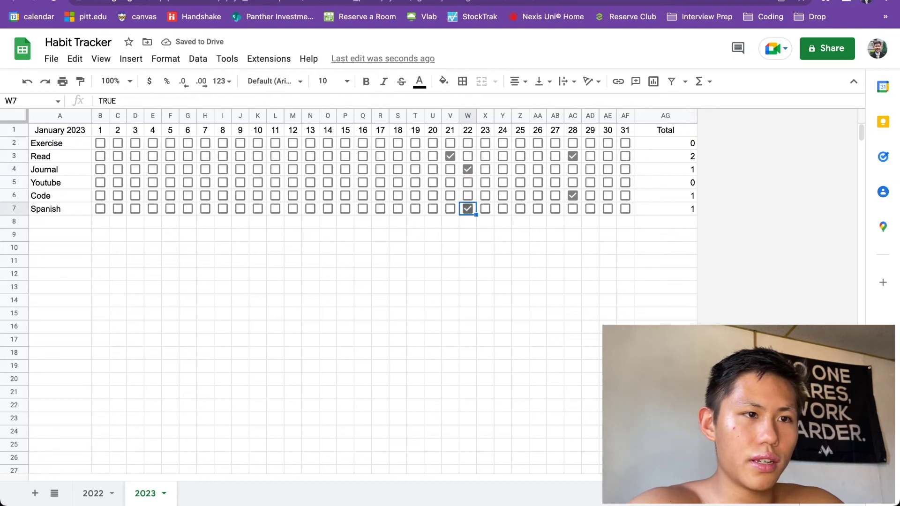
click(467, 208)
click(572, 195)
click(573, 156)
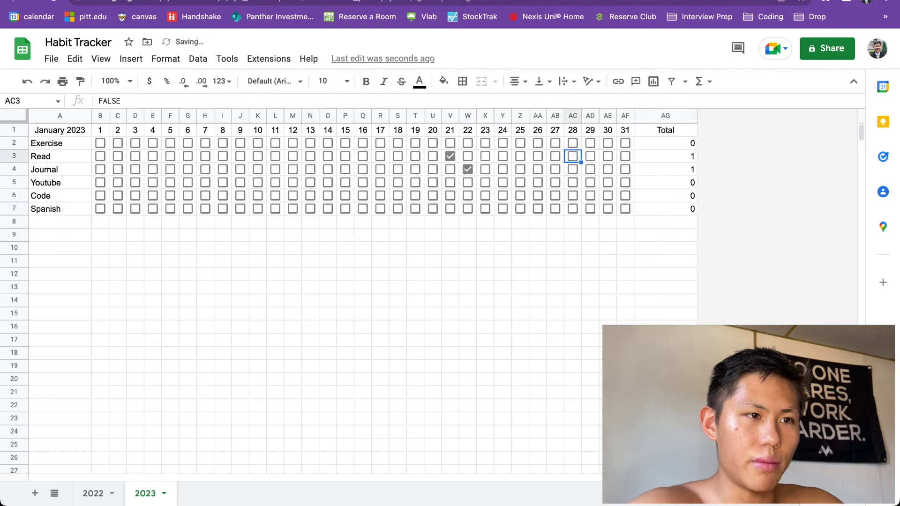
click(467, 169)
click(450, 156)
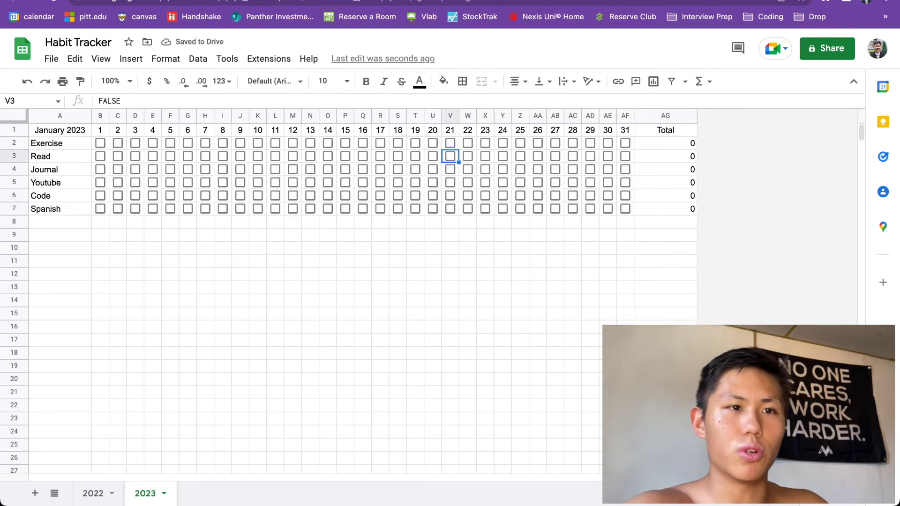
click(665, 209)
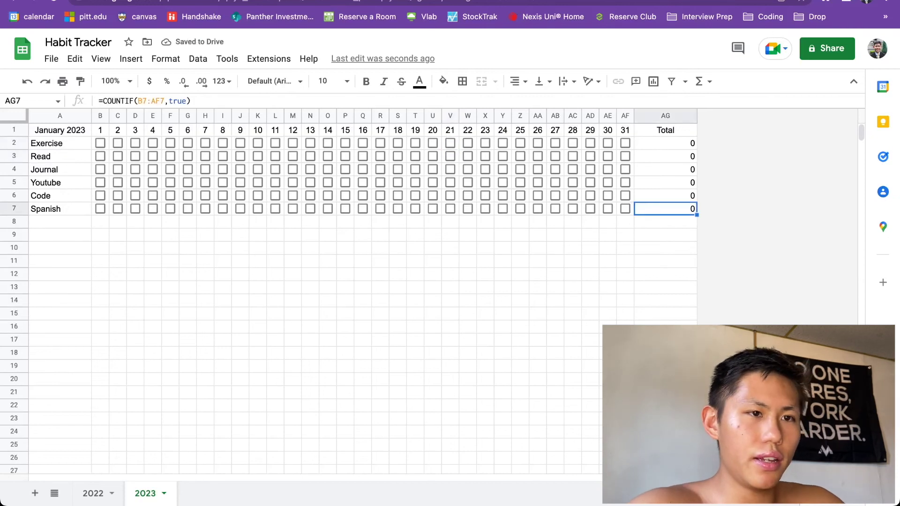
click(624, 235)
click(665, 209)
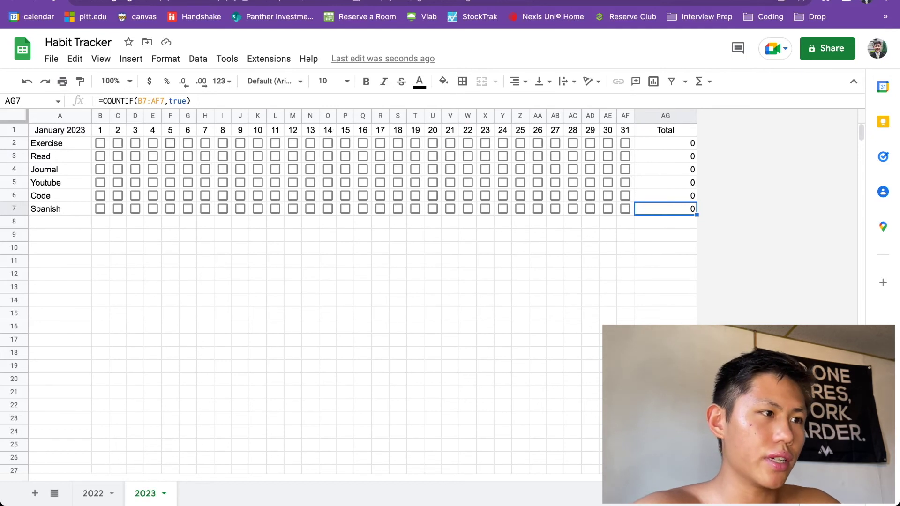
Fill the header row A1:AG1 with medium blue and the habit rows A2:AG7 with a lighter blue.
drag(60, 130, 666, 130)
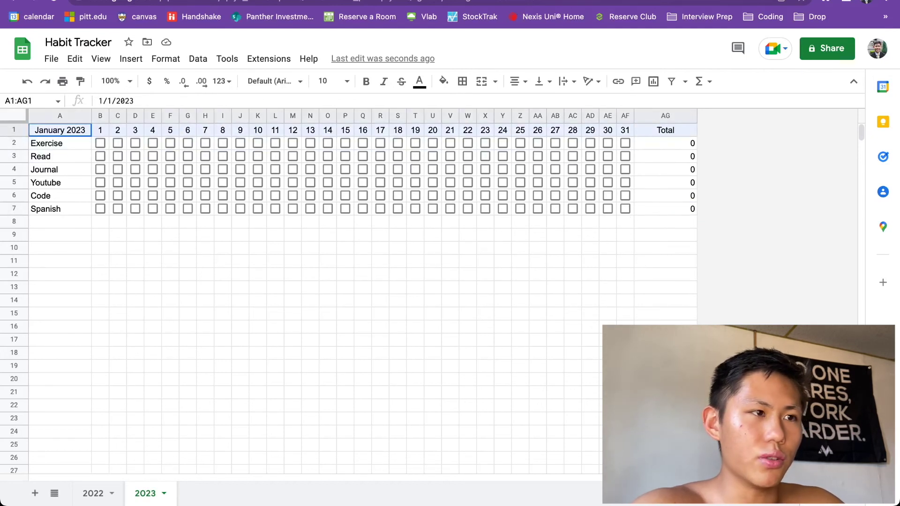
click(443, 81)
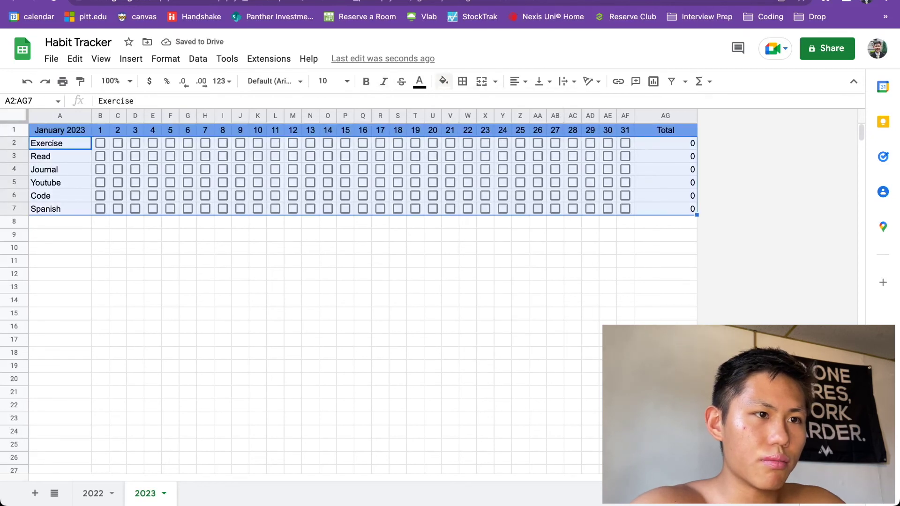
click(443, 81)
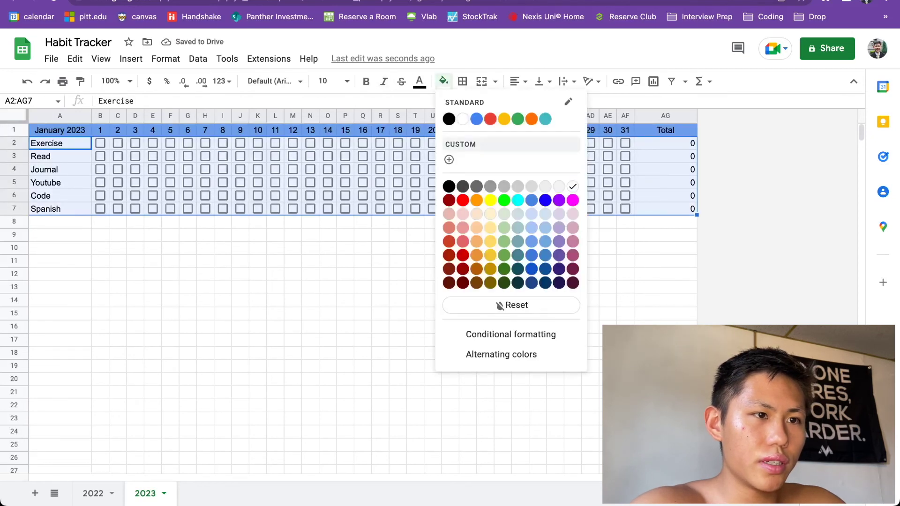
click(532, 214)
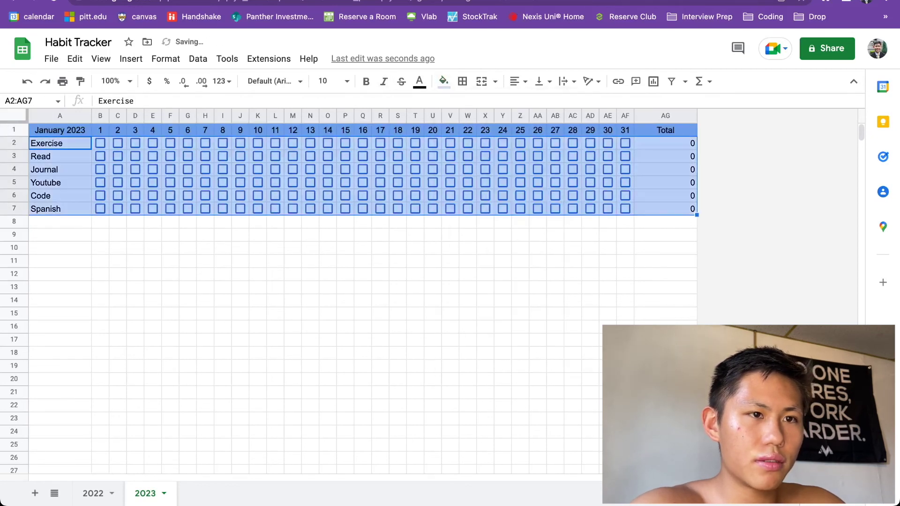
click(555, 248)
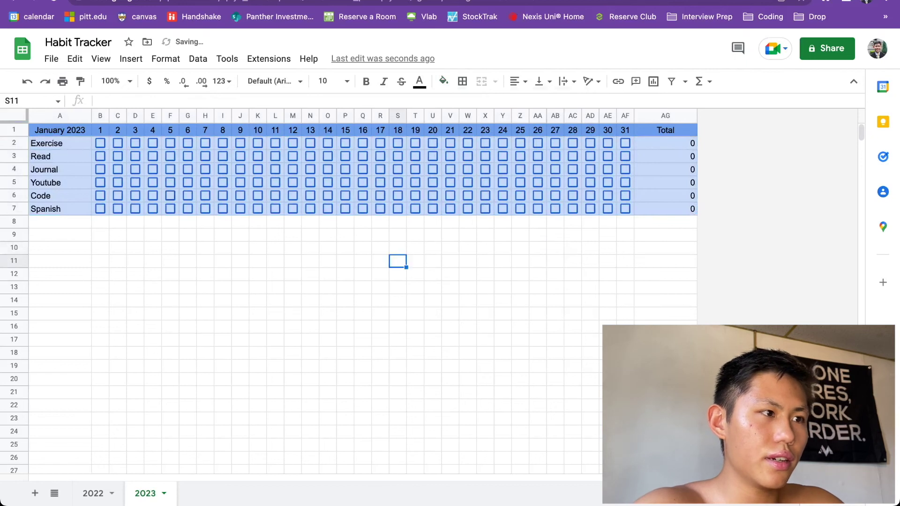
Copy the January 2023 block A1:AG7 and paste copies starting at A9 and A17.
drag(60, 130, 665, 208)
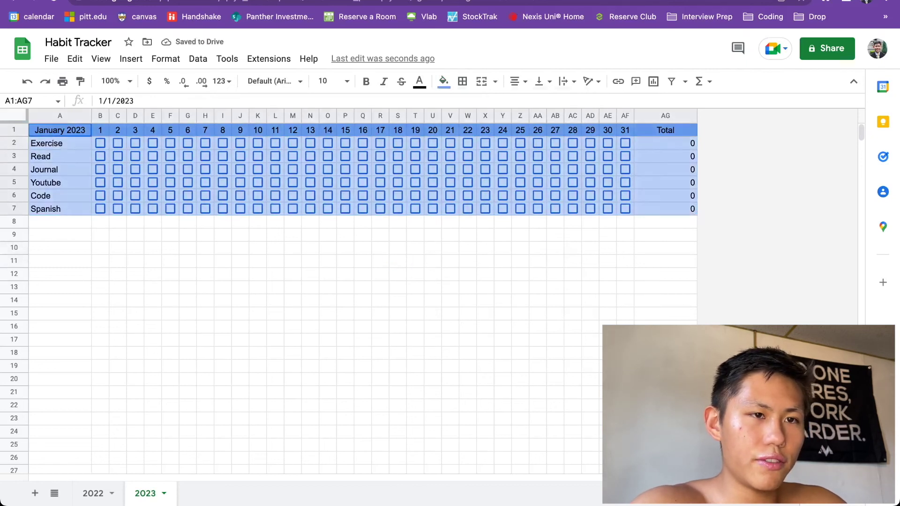
key(ctrl+c)
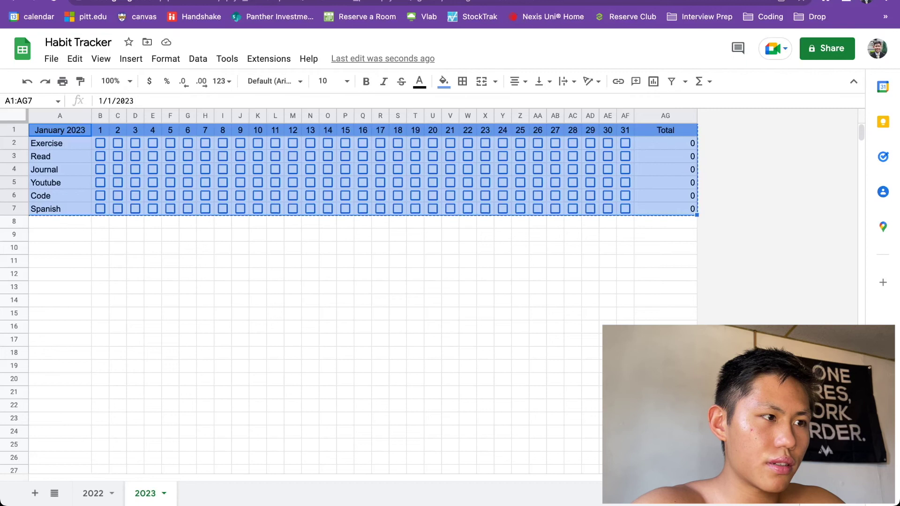
click(60, 235)
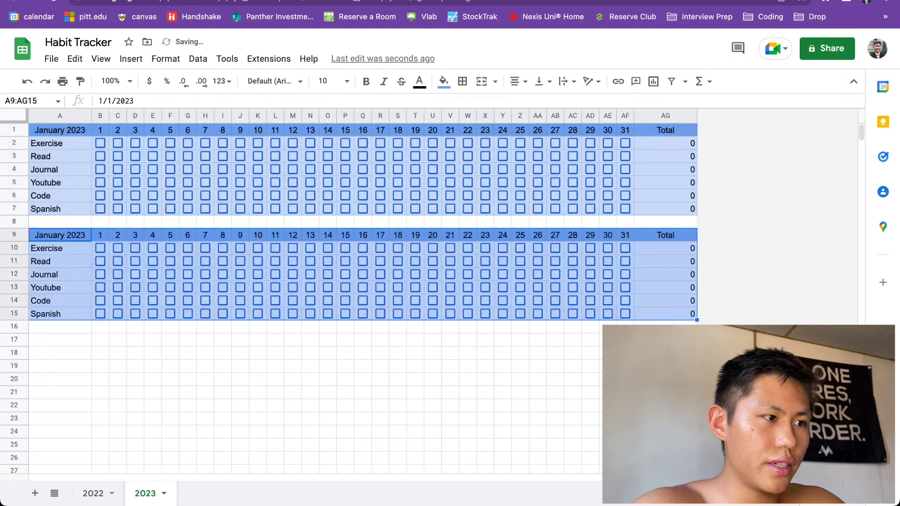
click(60, 339)
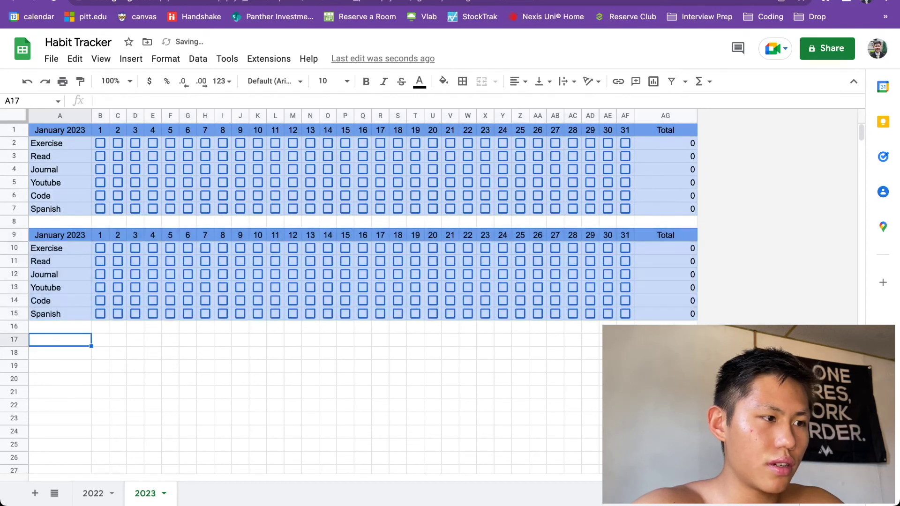
key(super+v)
scroll(60, 366, down, 1)
Paste two more copies of the month block starting at A25 and A33.
click(60, 392)
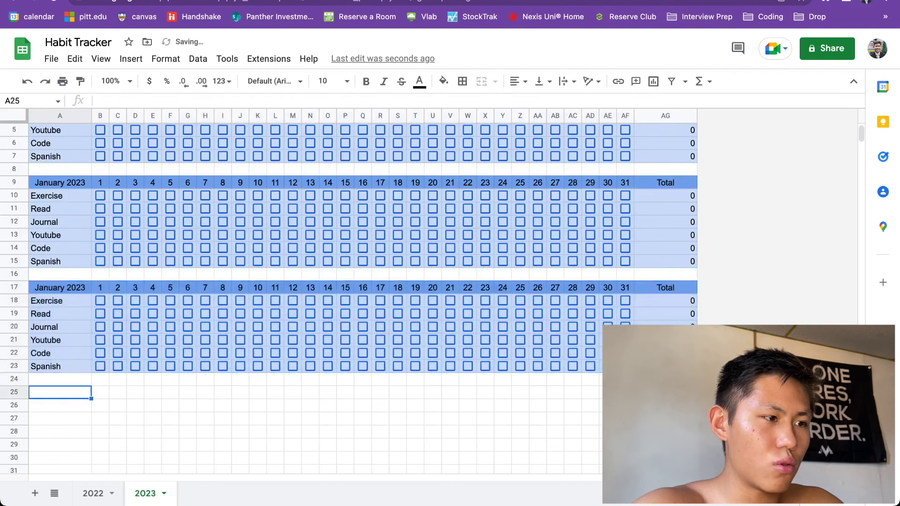
key(ctrl+v)
scroll(348, 299, down, 4)
click(60, 392)
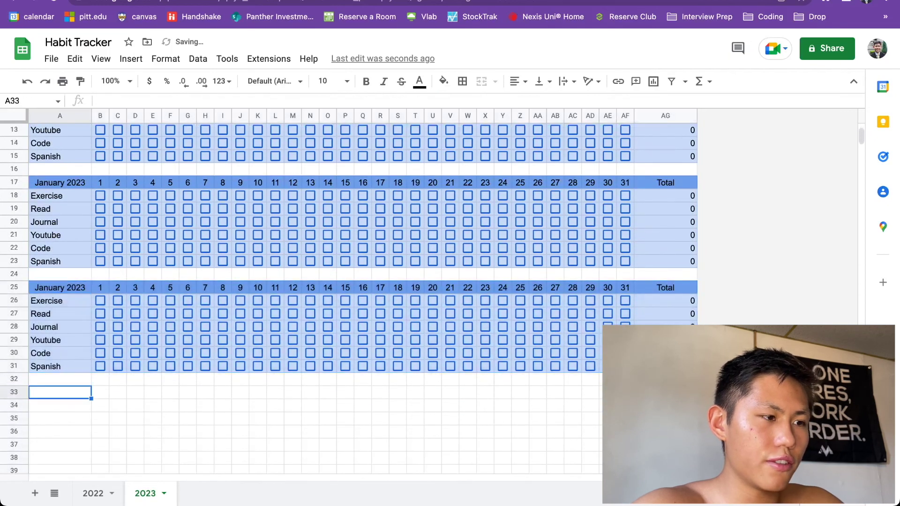
key(super+v)
scroll(349, 300, down, 2)
scroll(349, 300, up, 5)
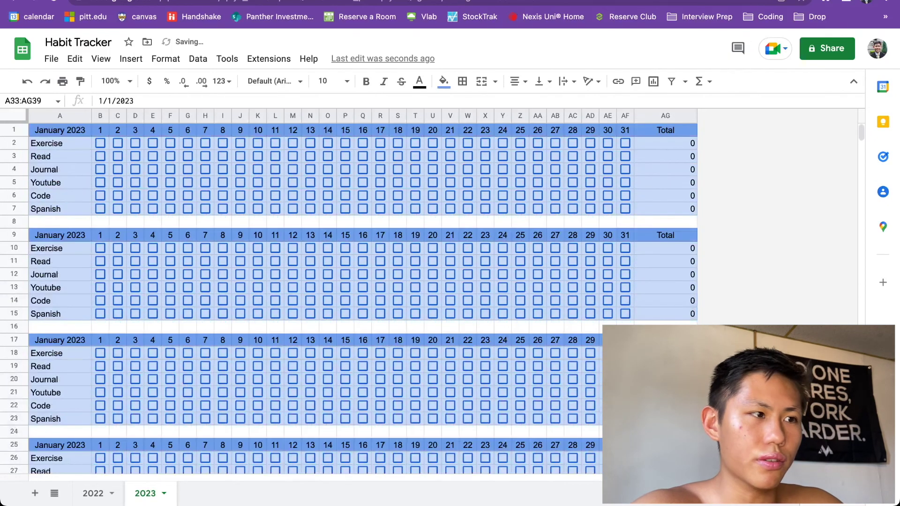
scroll(348, 300, down, 1)
scroll(349, 300, up, 1)
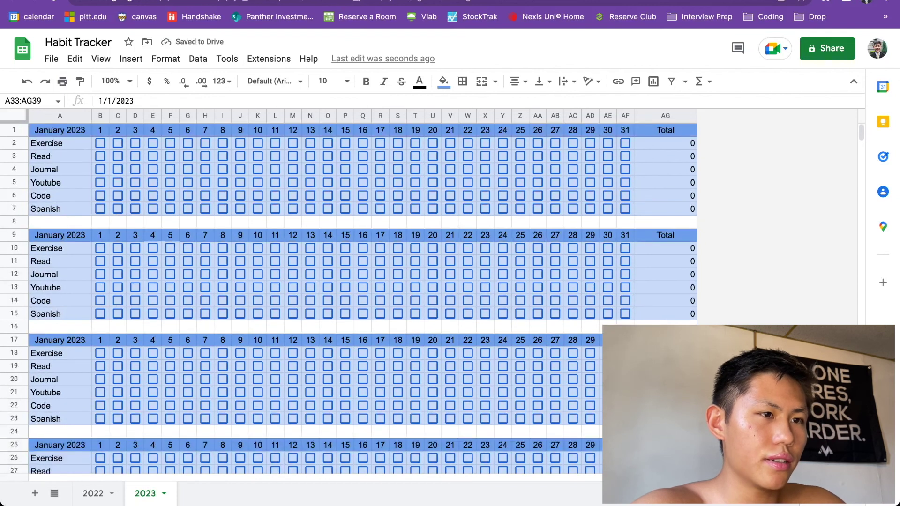
Change the second block's month in A9 to February 2023 and check the day formula in AD9.
click(193, 212)
click(223, 221)
click(60, 235)
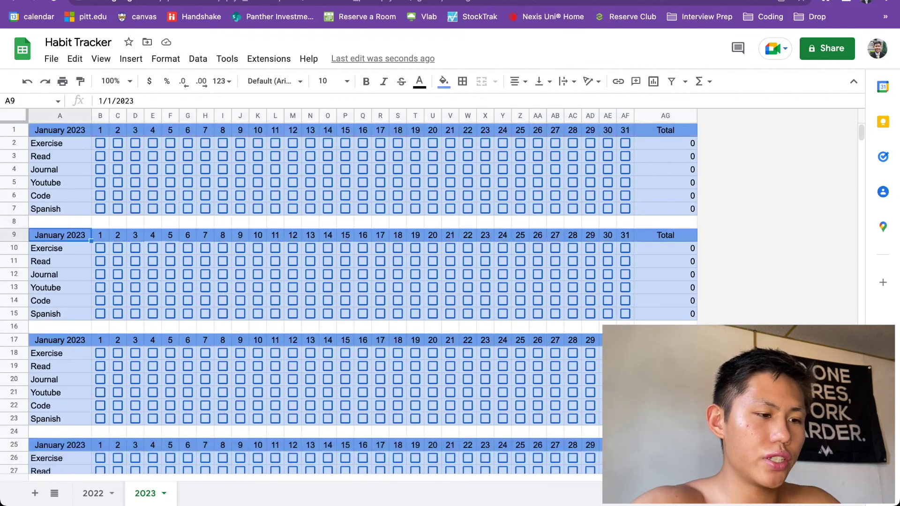
text(2/)
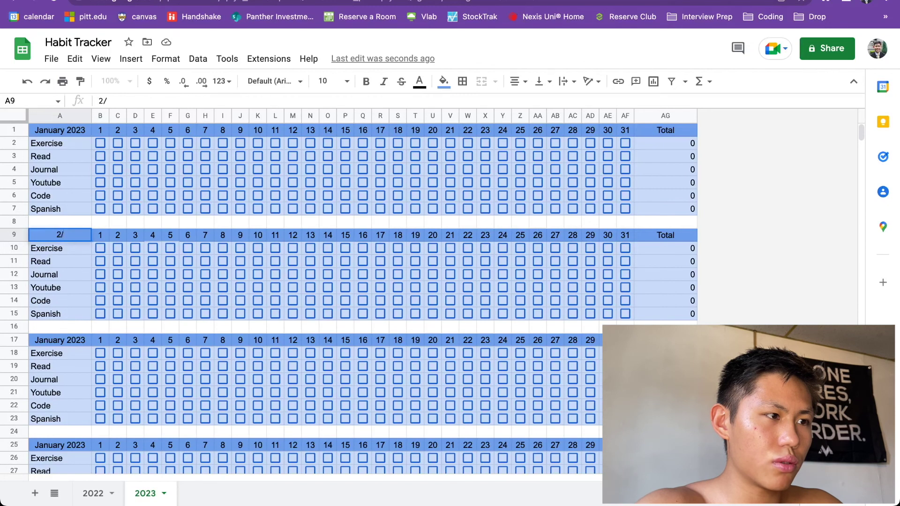
text(1/2023)
key(Return)
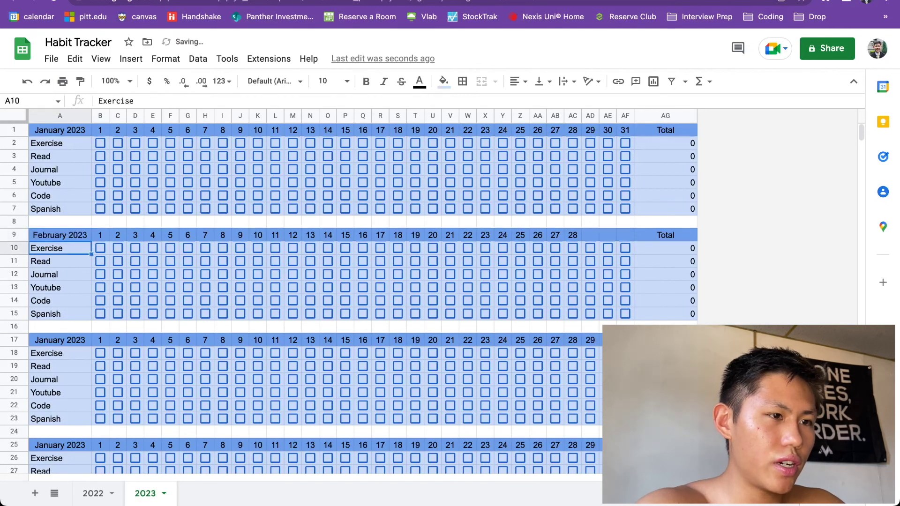
click(60, 340)
click(590, 236)
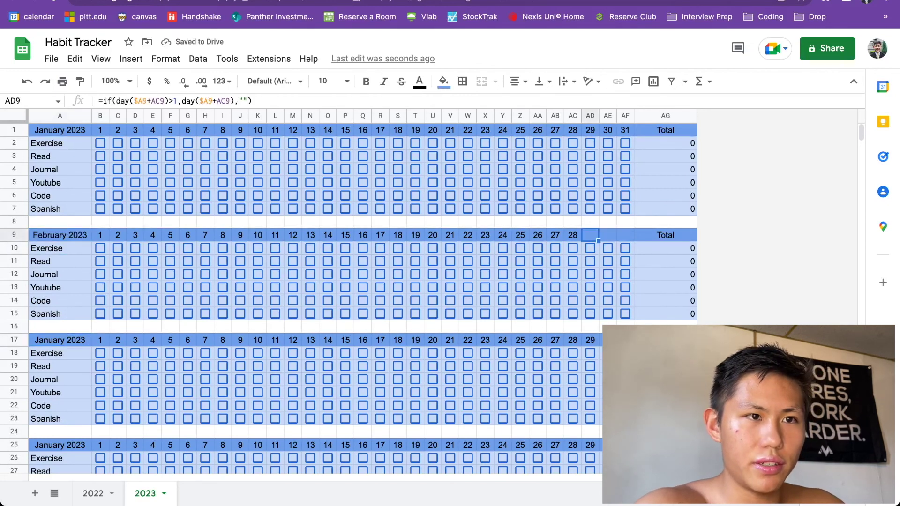
Change the third block's month in A17 to March 2023.
click(60, 340)
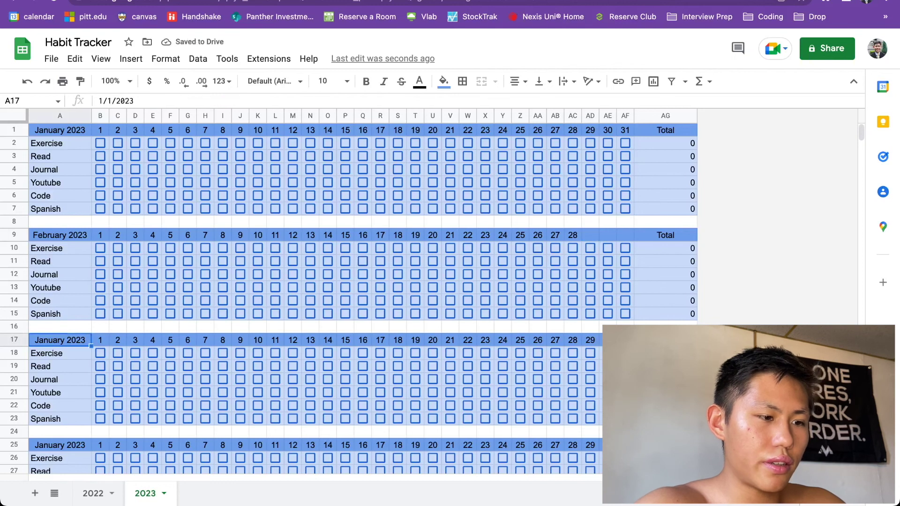
text(3/1/2023)
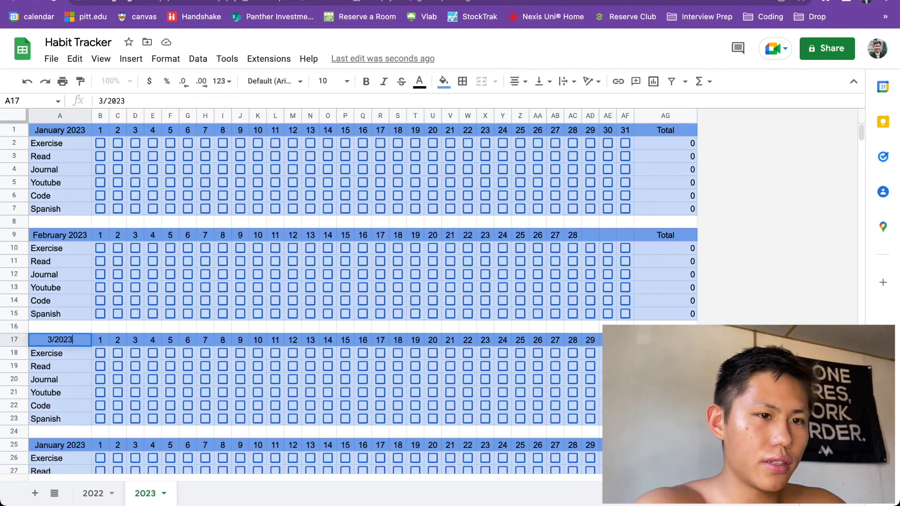
key(Return)
Change the fourth block's month in A25 to April 2023 and check the day formula in AF25.
scroll(349, 282, down, 2)
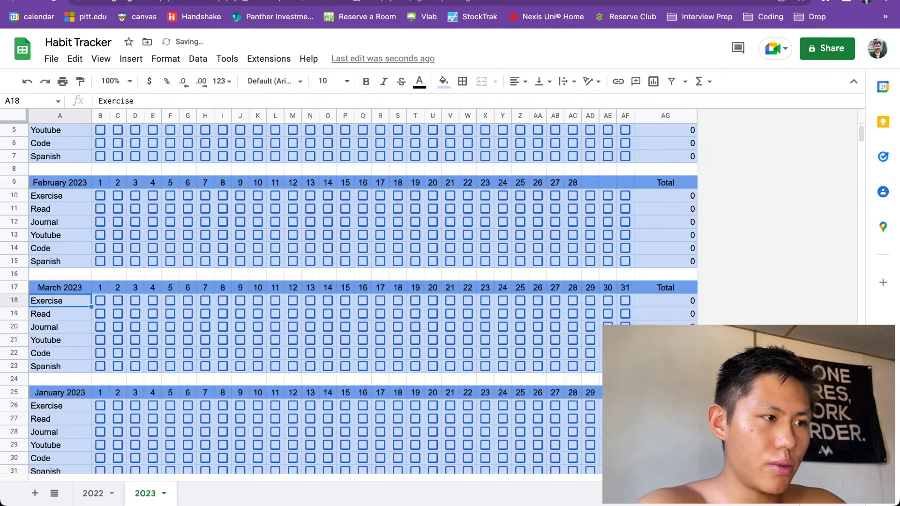
click(60, 393)
text(4/2)
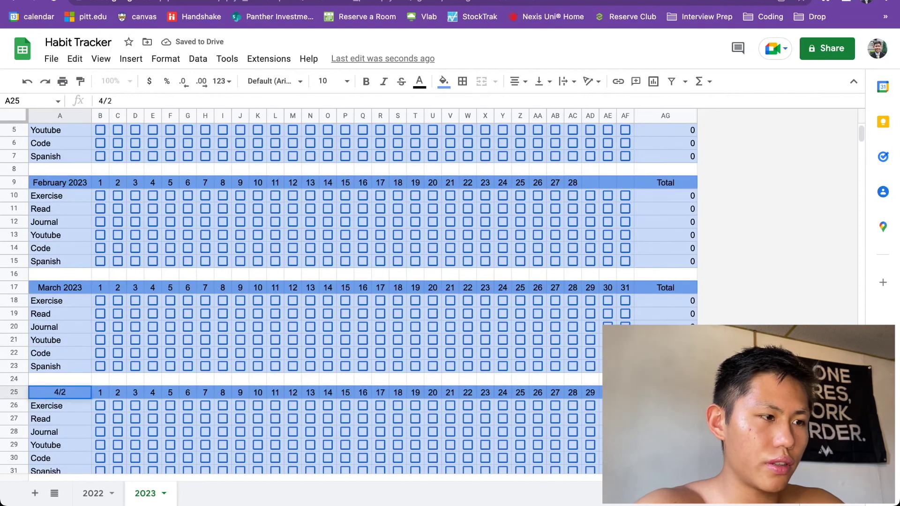
key(Return)
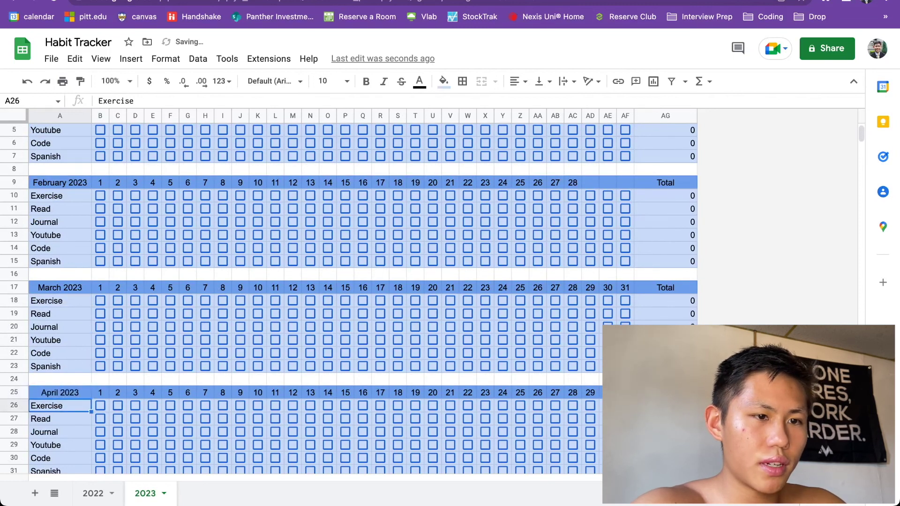
scroll(349, 300, down, 1)
click(625, 366)
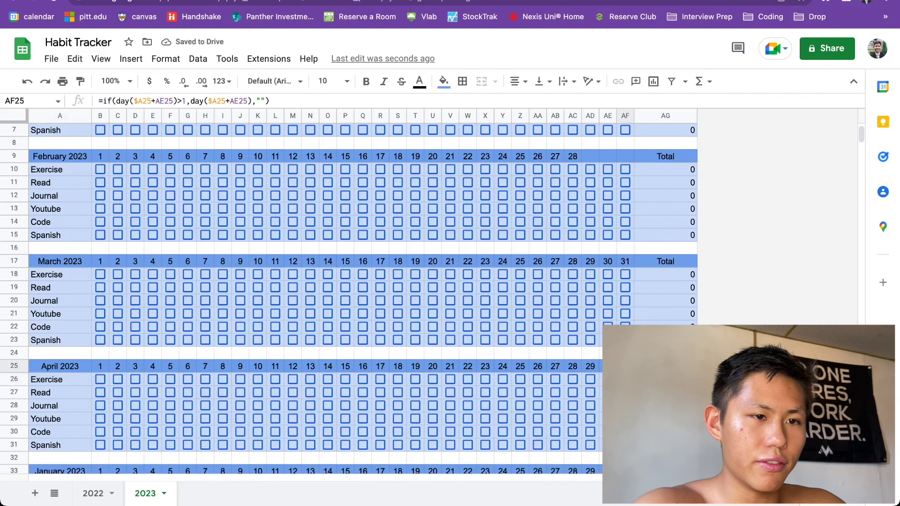
Change the fifth block's month in A33 to May 2023.
scroll(625, 366, down, 4)
click(60, 288)
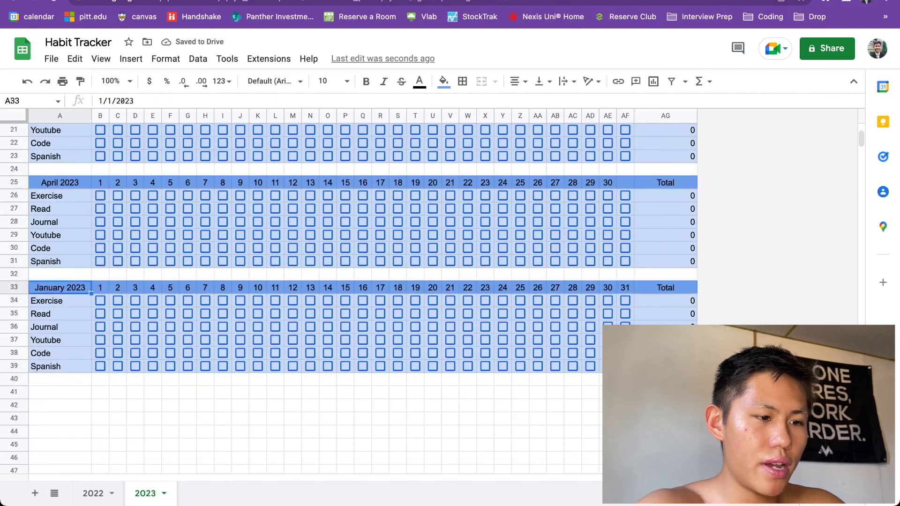
text(5/202)
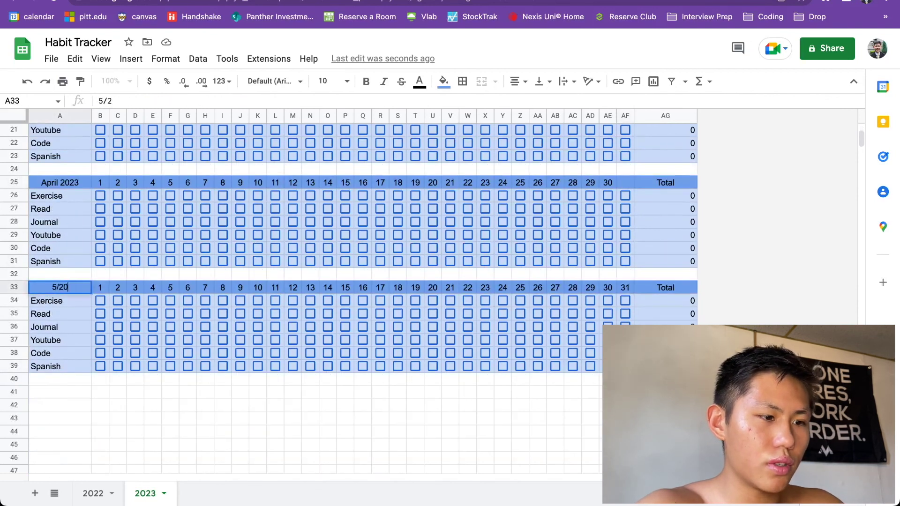
text(3)
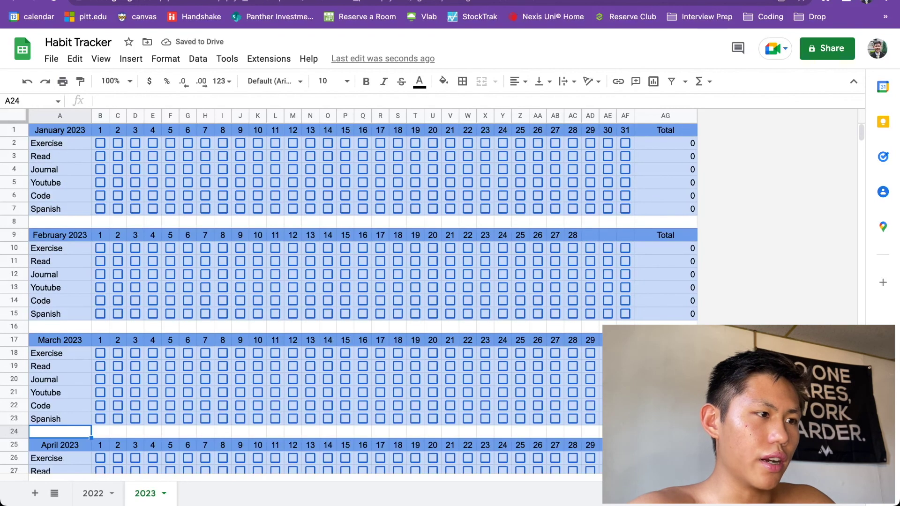
click(60, 221)
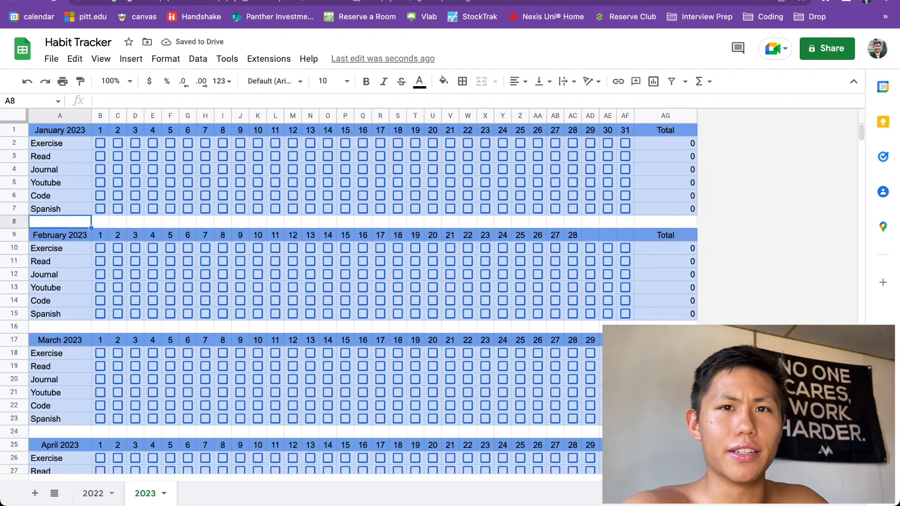
scroll(348, 299, down, 1)
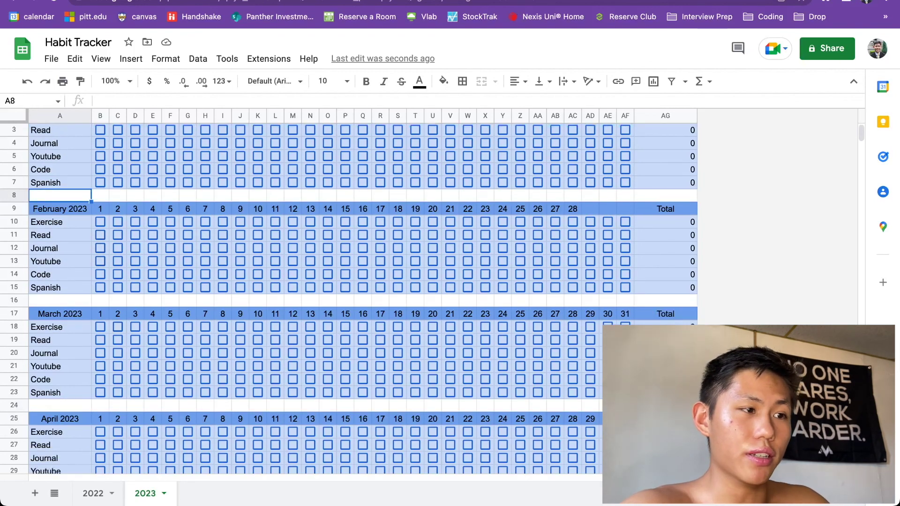
scroll(348, 299, down, 1)
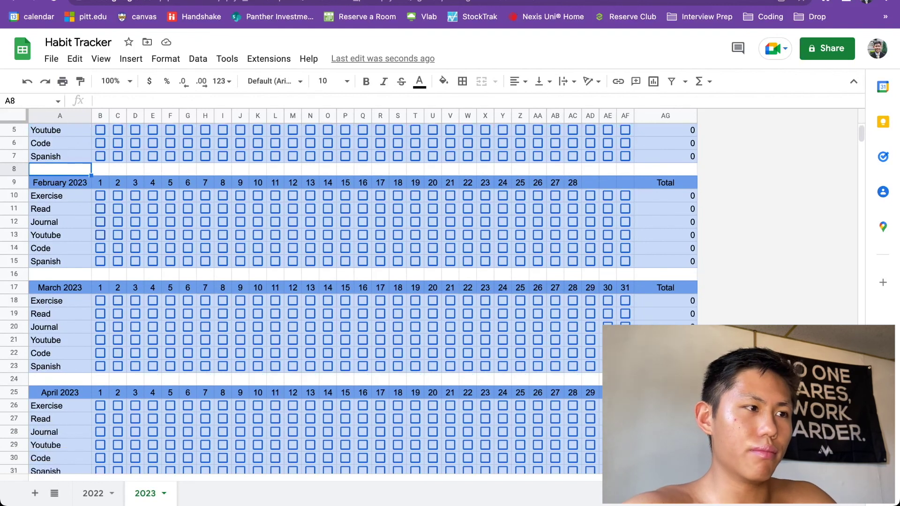
scroll(349, 300, up, 2)
drag(60, 144, 60, 209)
scroll(349, 300, down, 5)
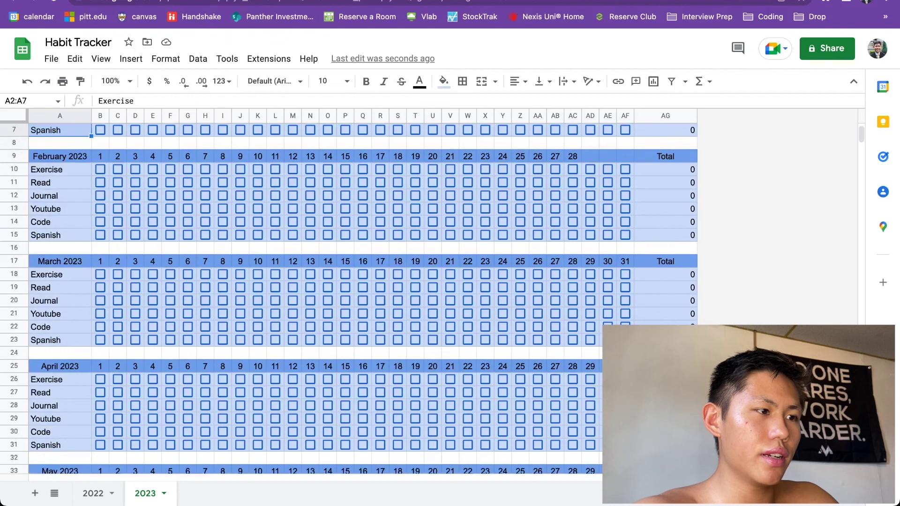
Insert one row above Spanish in the March 2023 block.
click(60, 288)
click(60, 301)
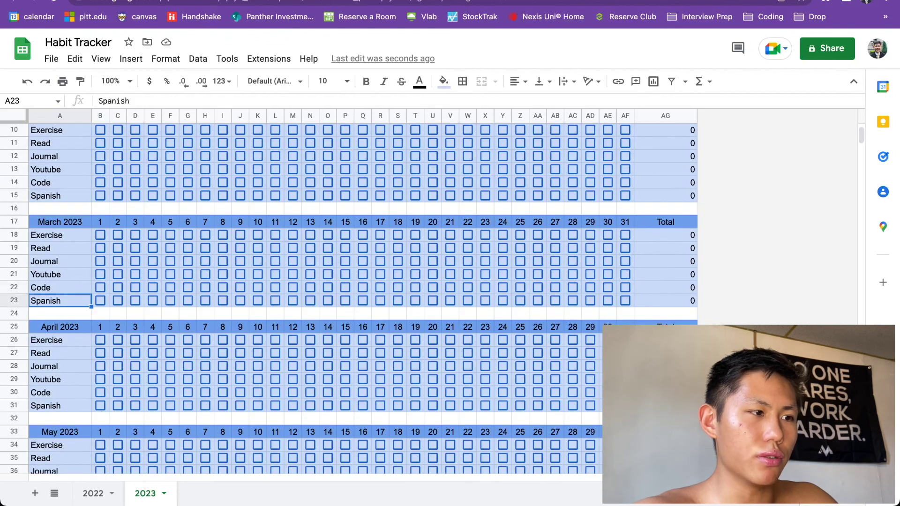
right_click(78, 304)
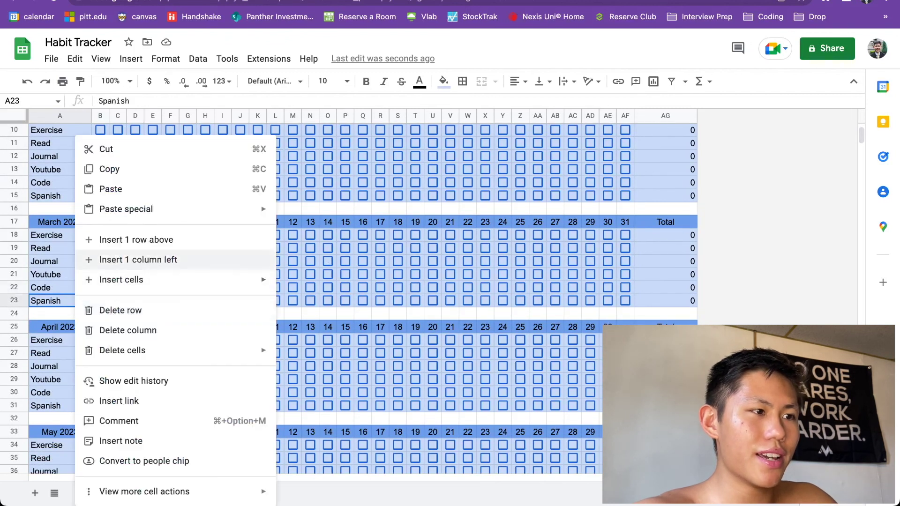
click(136, 239)
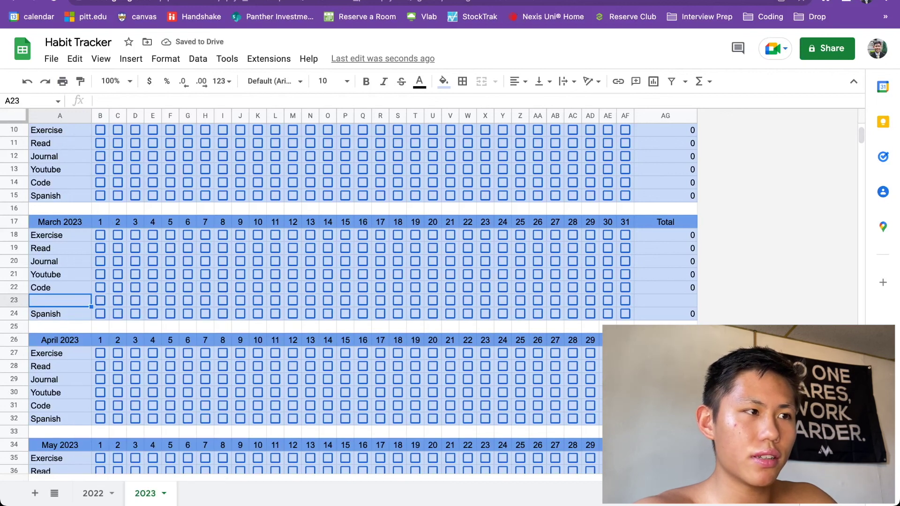
Fill the COUNTIF total from AG22 down into AG23 for the new March row.
click(665, 300)
click(665, 287)
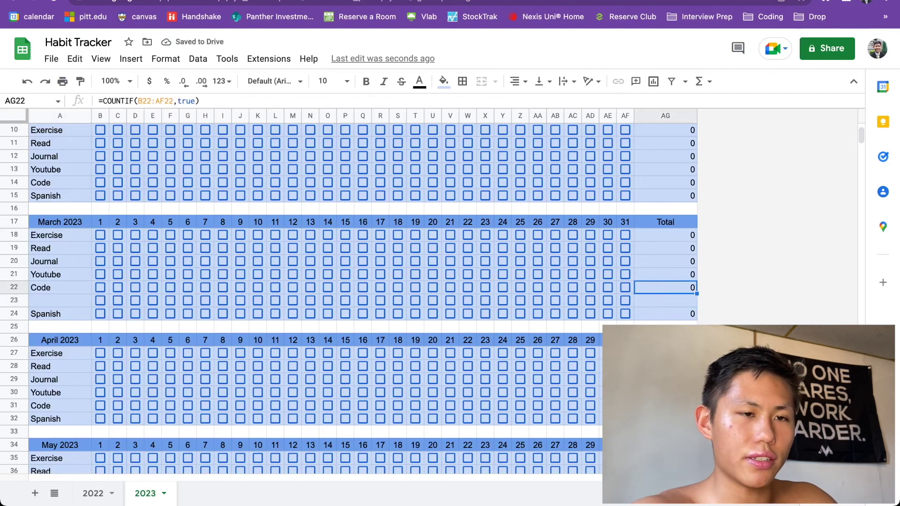
drag(696, 293, 696, 302)
click(665, 300)
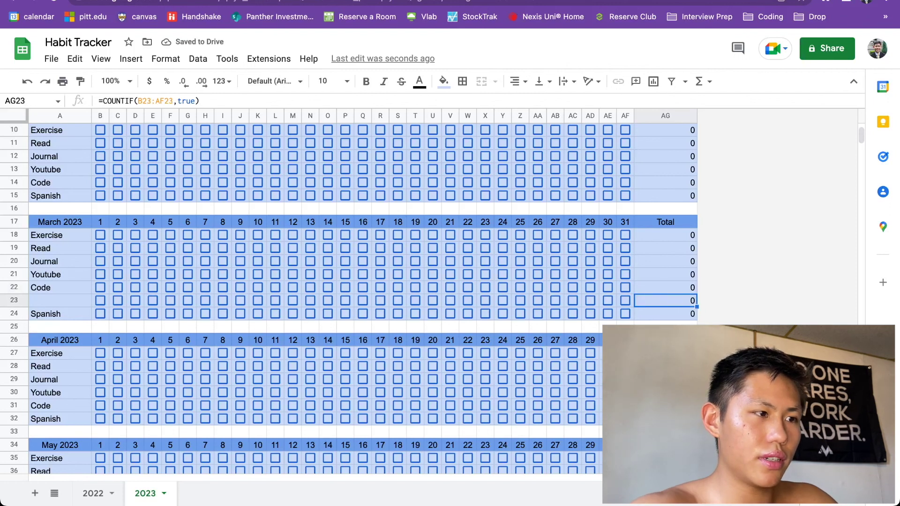
Name the new March habit in A23 Dance.
click(60, 300)
text(Dance)
key(Return)
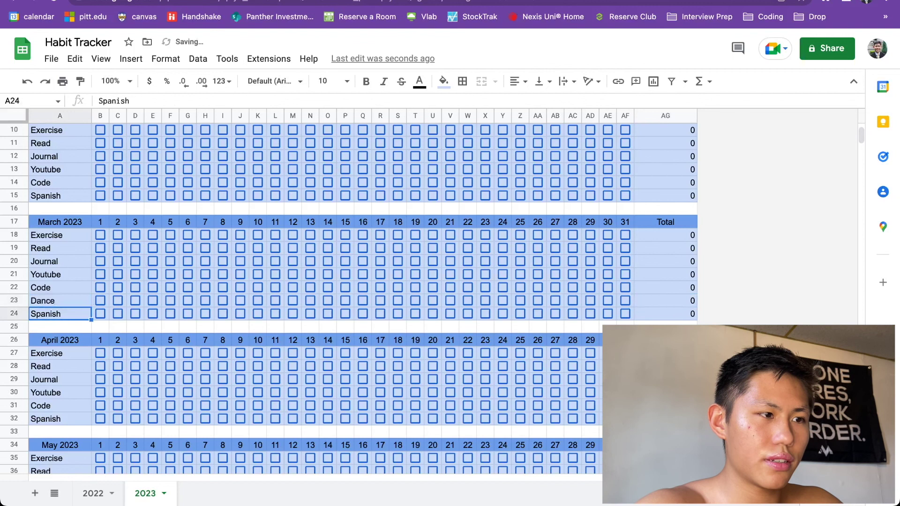
Test the March Dance total by ticking days 3, 12 and 17, check its formula, and untick those days.
click(134, 300)
click(293, 301)
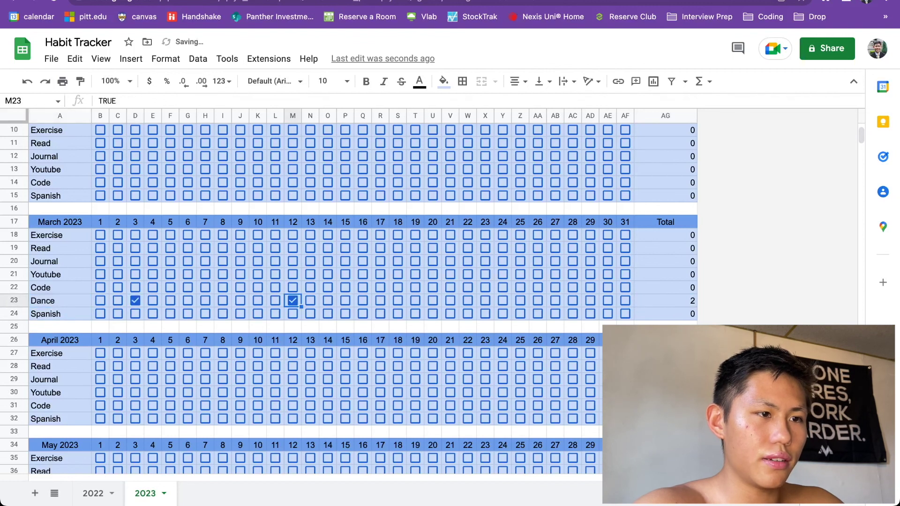
click(380, 300)
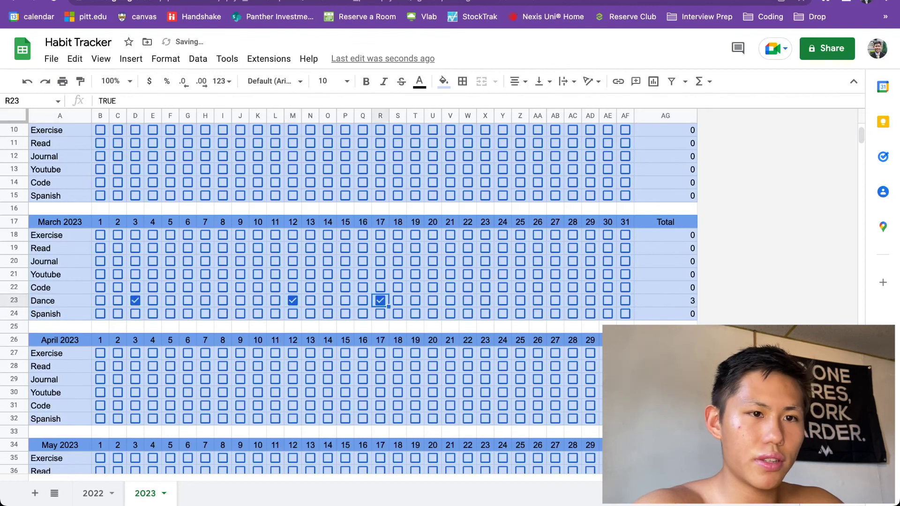
click(666, 301)
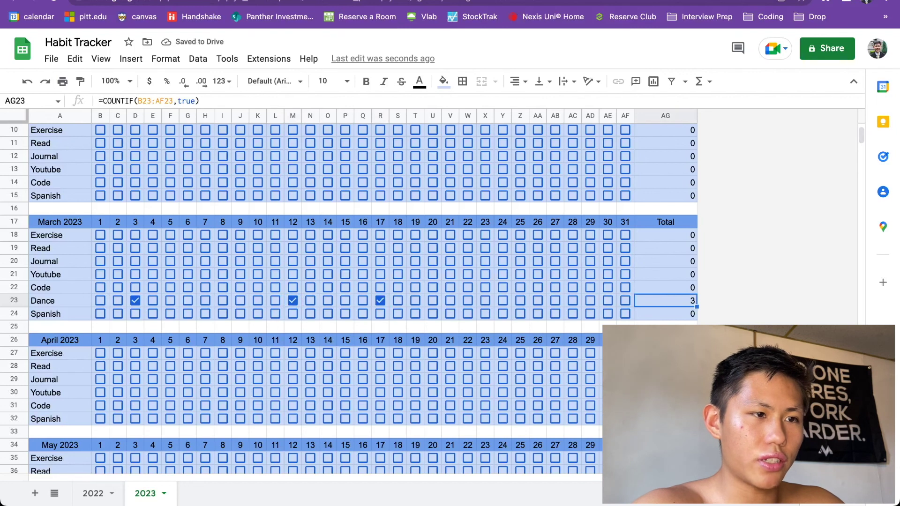
click(380, 301)
click(292, 300)
click(135, 300)
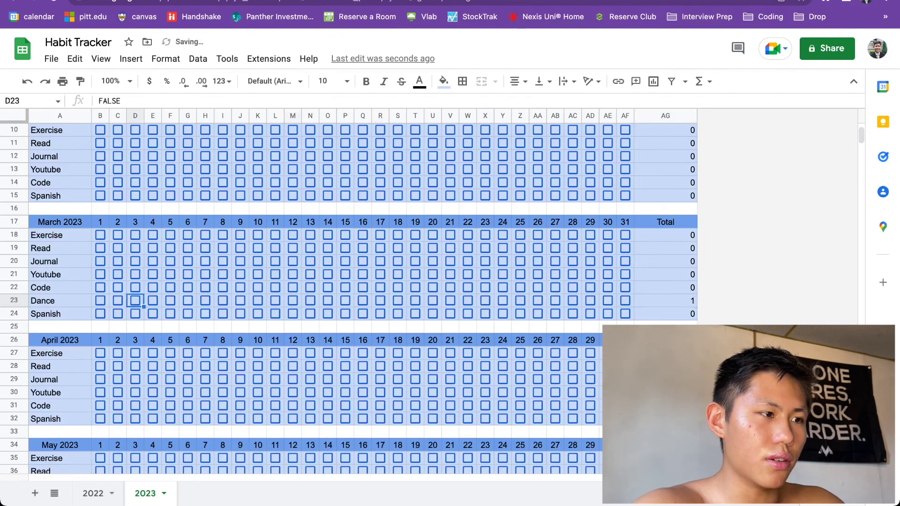
click(60, 301)
scroll(310, 375, up, 3)
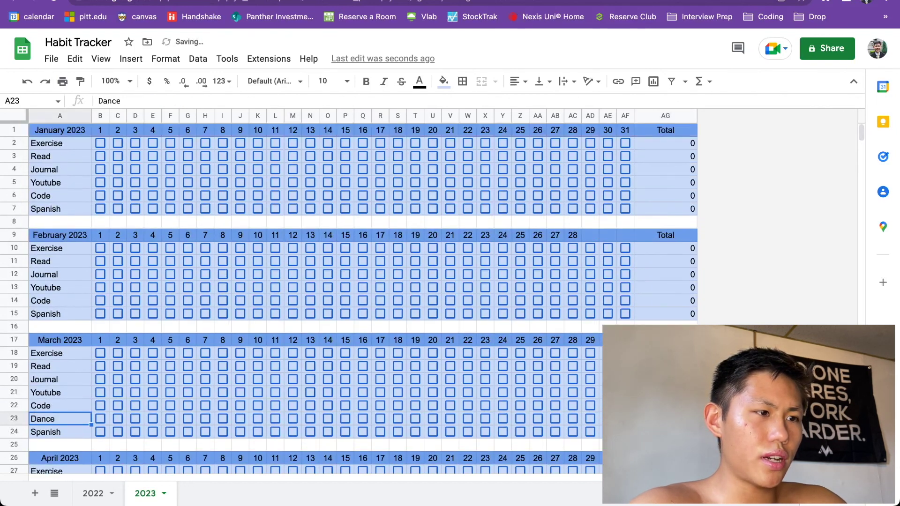
scroll(348, 300, down, 5)
scroll(348, 300, down, 1)
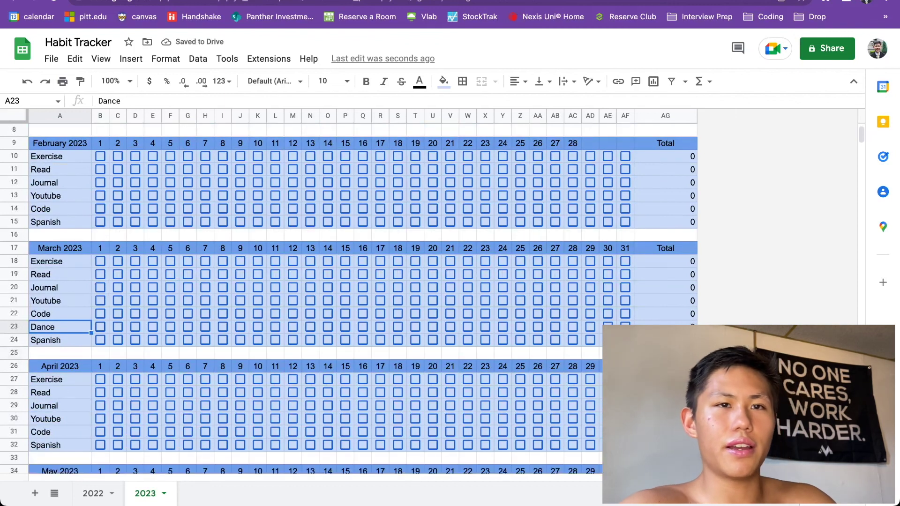
scroll(349, 300, up, 1)
scroll(348, 300, up, 2)
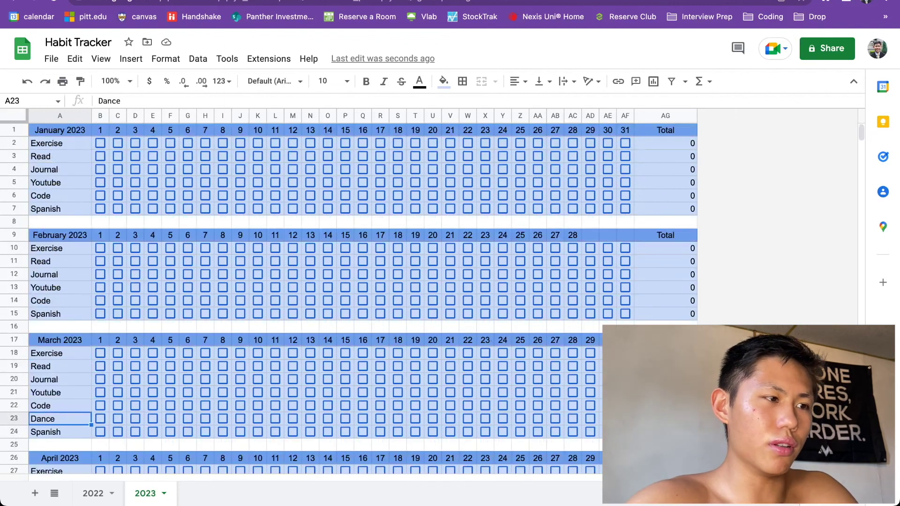
scroll(349, 300, down, 5)
scroll(349, 300, up, 5)
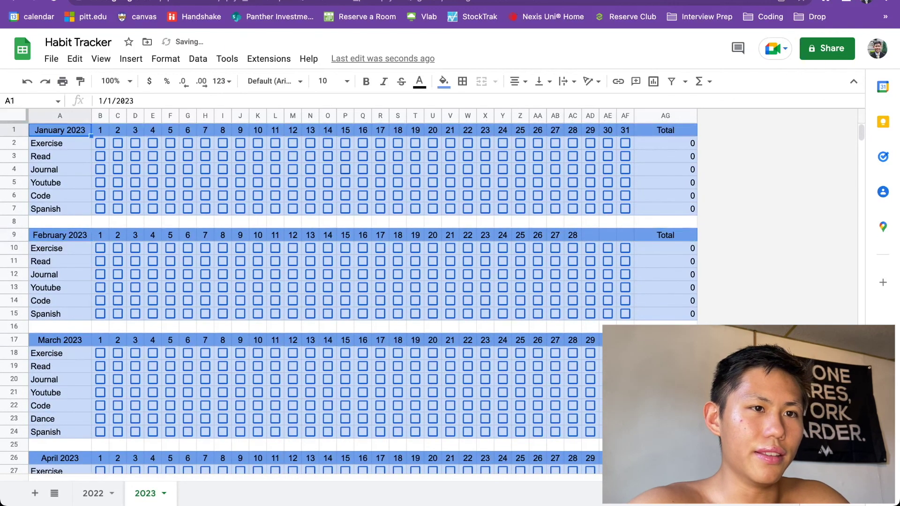